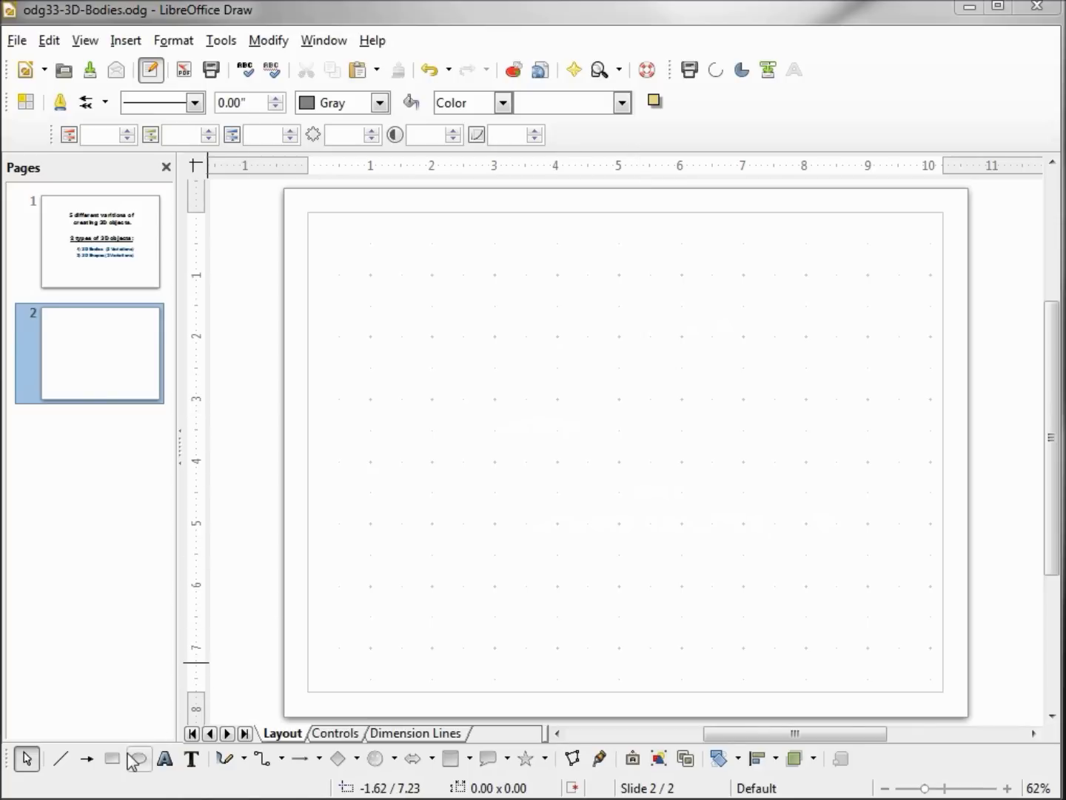
Step: Draw a light-blue 2.54 x 1.23 rectangle and place an identical copy to its right
{"action": "left_click", "coordinate": [338, 757]}
{"action": "left_click_drag", "start_coordinate": [401, 388], "coordinate": [558, 464]}
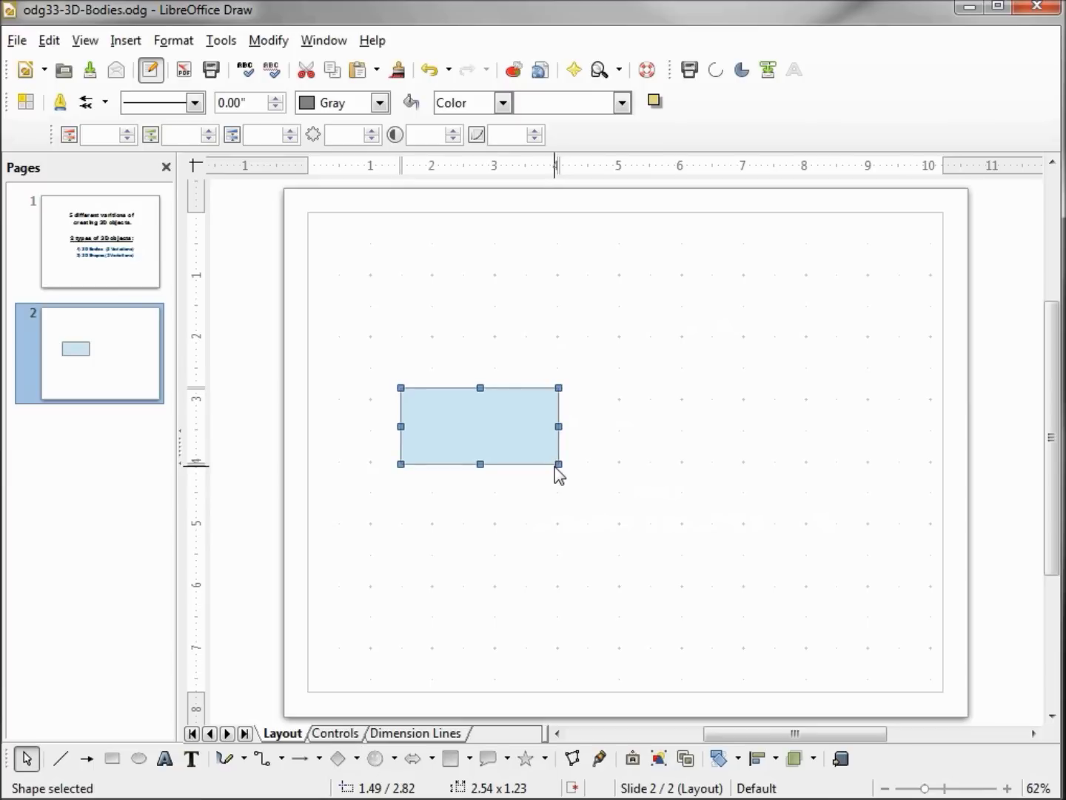
{"action": "key", "text": "ctrl+c"}
{"action": "key", "text": "ctrl+v"}
{"action": "key", "text": "Right"}
{"action": "key", "text": "Right"}
{"action": "key", "text": "Right"}
{"action": "key", "text": "Right"}
{"action": "key", "text": "Right"}
{"action": "key", "text": "Right"}
{"action": "key", "text": "Right"}
{"action": "key", "text": "Right"}
{"action": "key", "text": "Right"}
{"action": "key", "text": "Right"}
{"action": "key", "text": "Right"}
{"action": "key", "text": "Right"}
{"action": "key", "text": "Right"}
{"action": "key", "text": "Right"}
{"action": "key", "text": "Right"}
{"action": "key", "text": "Right"}
{"action": "key", "text": "Right"}
{"action": "key", "text": "Right"}
{"action": "key", "text": "Right"}
{"action": "key", "text": "Right"}
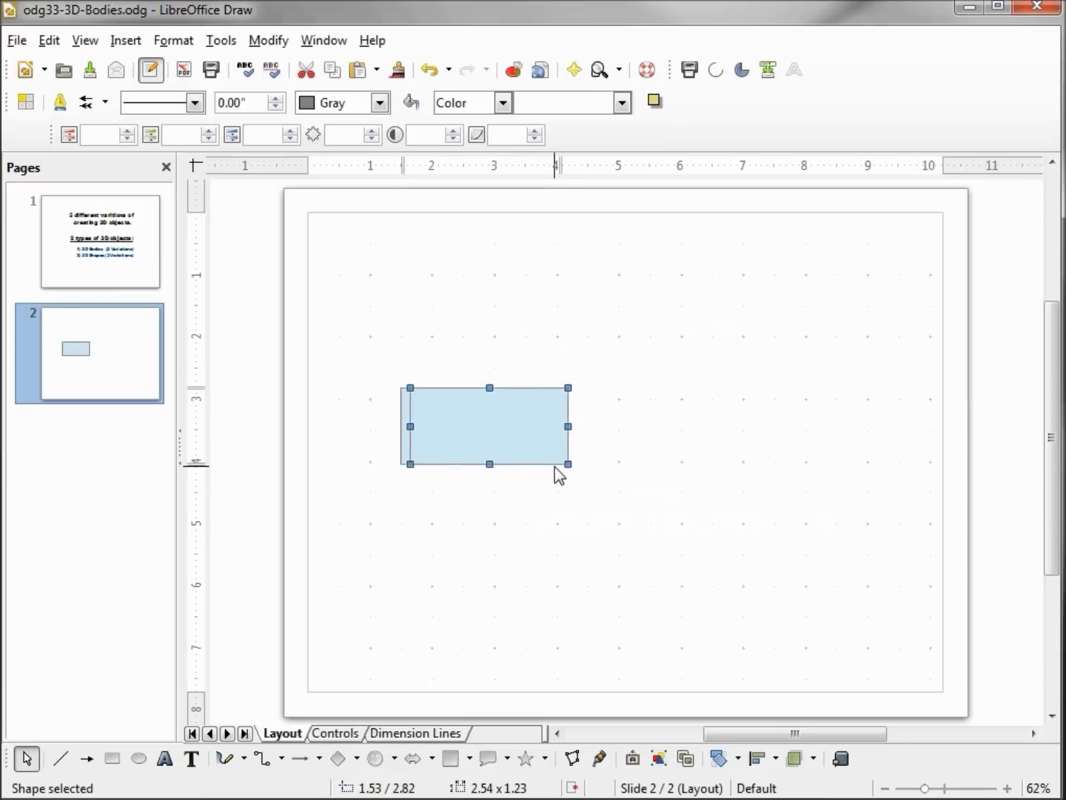
{"action": "key", "text": "Right"}
{"action": "key", "text": "Right"}
{"action": "key", "text": "Right"}
{"action": "key", "text": "Right"}
{"action": "key", "text": "Right"}
{"action": "key", "text": "Right"}
{"action": "key", "text": "Right"}
{"action": "key", "text": "Right"}
{"action": "key", "text": "Right"}
{"action": "key", "text": "Right"}
{"action": "key", "text": "Right"}
{"action": "key", "text": "Right"}
{"action": "key", "text": "Right"}
{"action": "key", "text": "Right"}
{"action": "key", "text": "Right"}
{"action": "key", "text": "Right"}
{"action": "key", "text": "Right"}
{"action": "key", "text": "Right"}
{"action": "key", "text": "Right"}
{"action": "key", "text": "Right"}
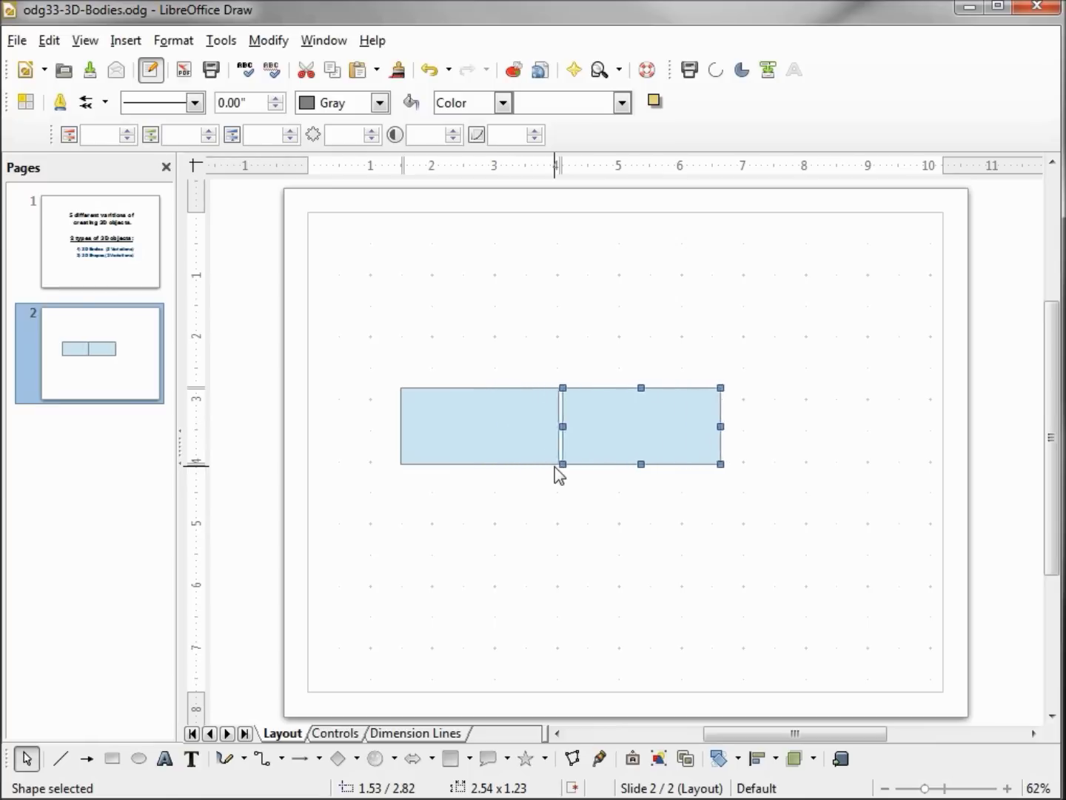
{"action": "key", "text": "Right"}
{"action": "key", "text": "Right"}
{"action": "key", "text": "Right"}
{"action": "key", "text": "Right"}
{"action": "key", "text": "Right"}
{"action": "key", "text": "Right"}
{"action": "key", "text": "Right"}
{"action": "key", "text": "Right"}
{"action": "key", "text": "Right"}
{"action": "key", "text": "Right"}
{"action": "key", "text": "Right"}
{"action": "key", "text": "Right"}
{"action": "key", "text": "Right"}
{"action": "key", "text": "Right"}
{"action": "key", "text": "Right"}
{"action": "key", "text": "Right"}
{"action": "key", "text": "Right"}
{"action": "key", "text": "Right"}
{"action": "key", "text": "Right"}
{"action": "key", "text": "Right"}
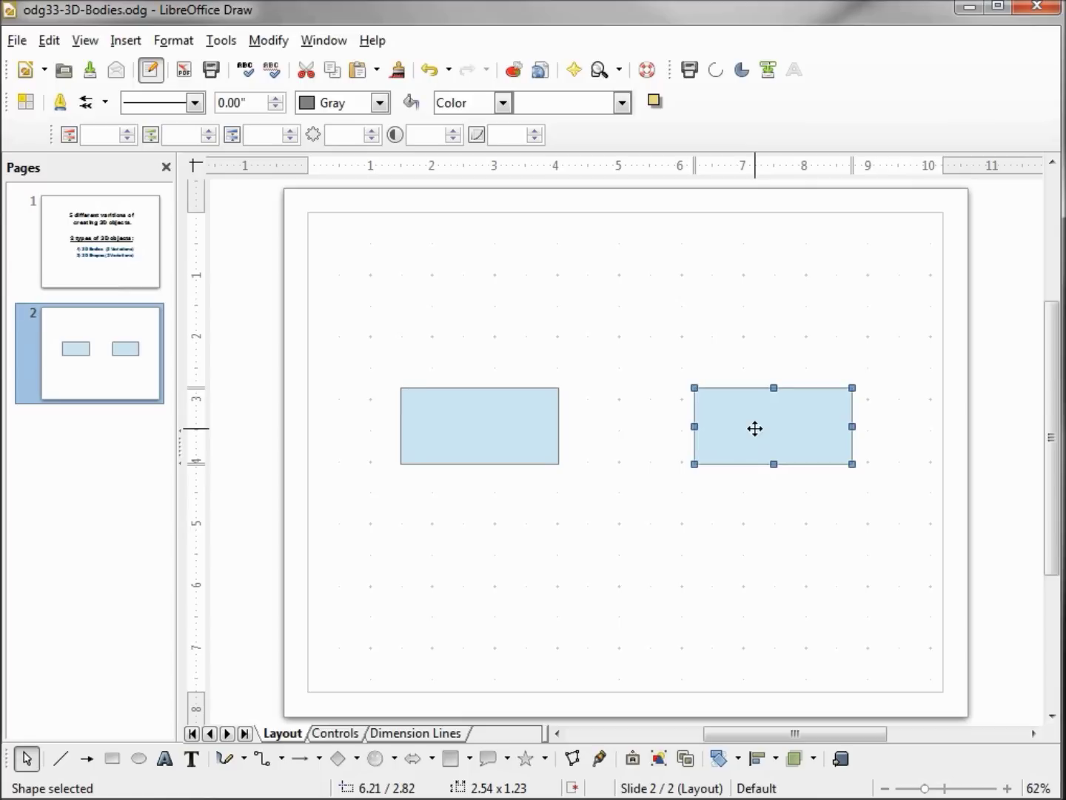
Step: Convert the right rectangle into a 3D box with Modify > Convert > To 3D
{"action": "left_click", "coordinate": [268, 42]}
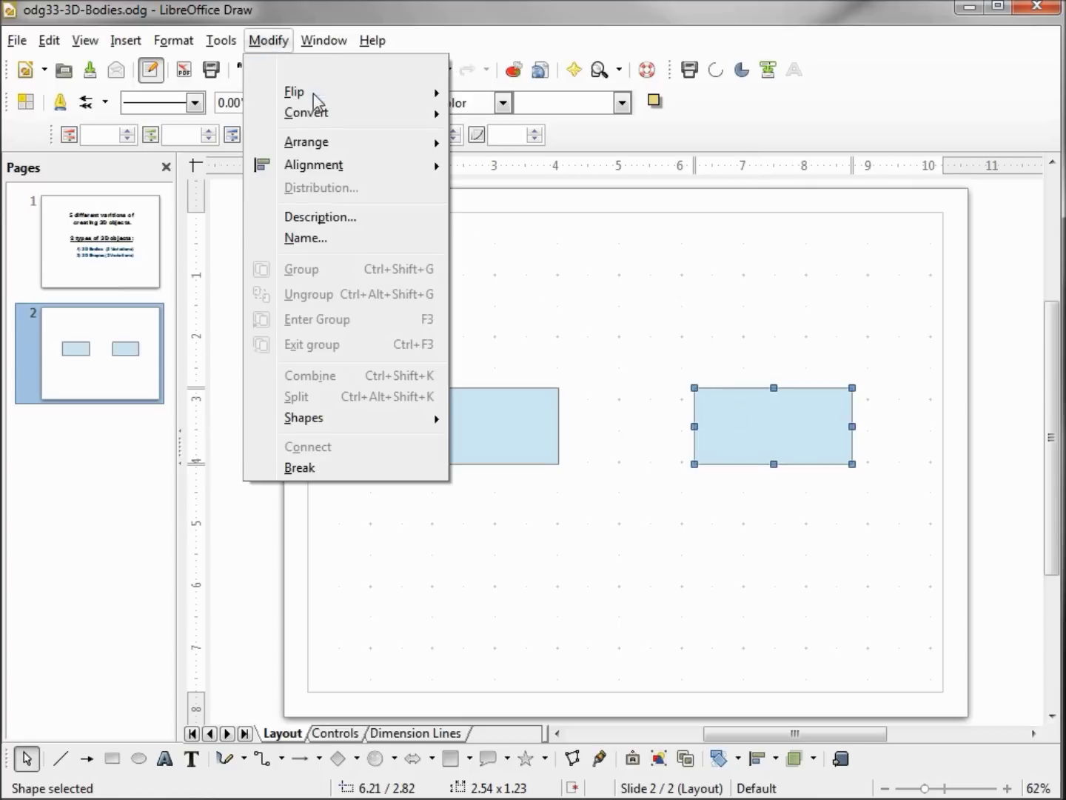
{"action": "mouse_move", "coordinate": [324, 118]}
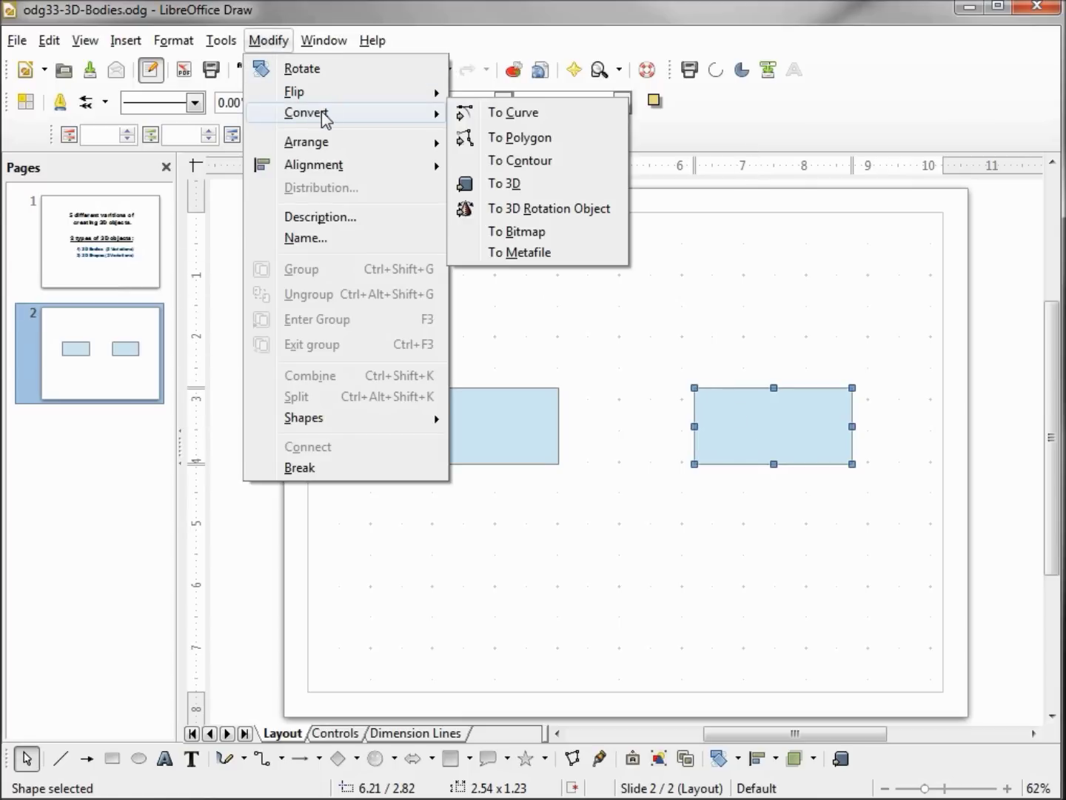
{"action": "left_click", "coordinate": [507, 185]}
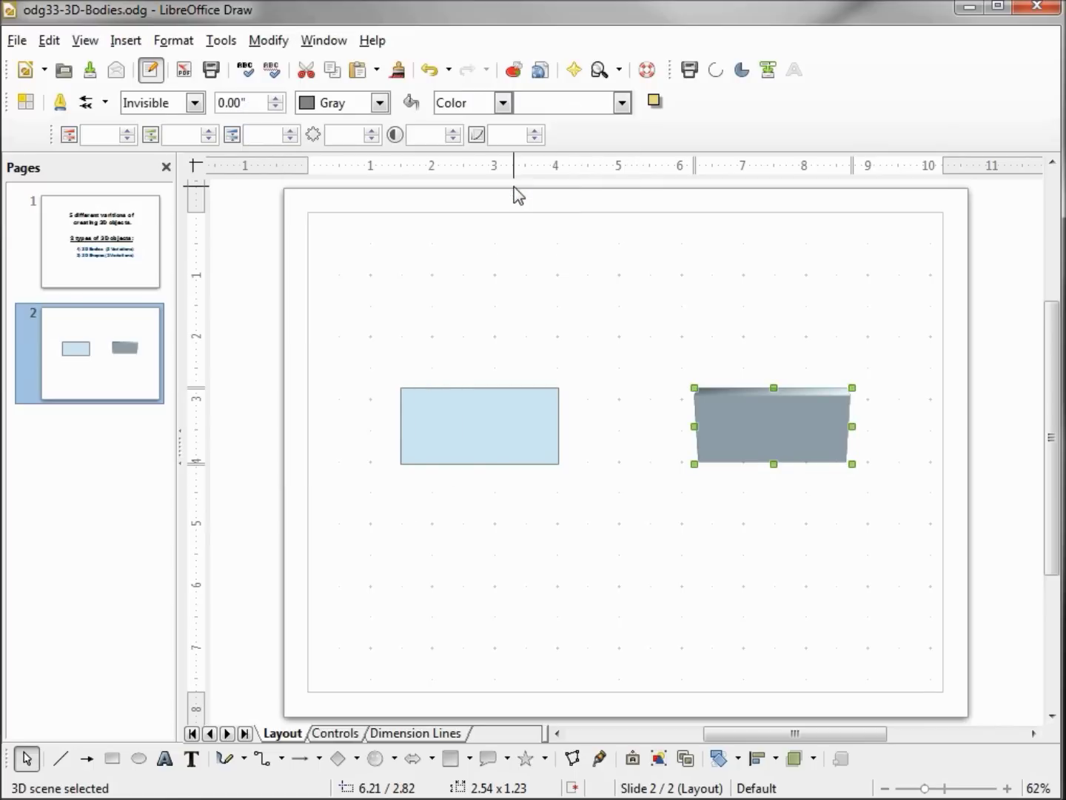
Step: Rotate and tilt the 3D box to reveal its top face
{"action": "left_click", "coordinate": [786, 427]}
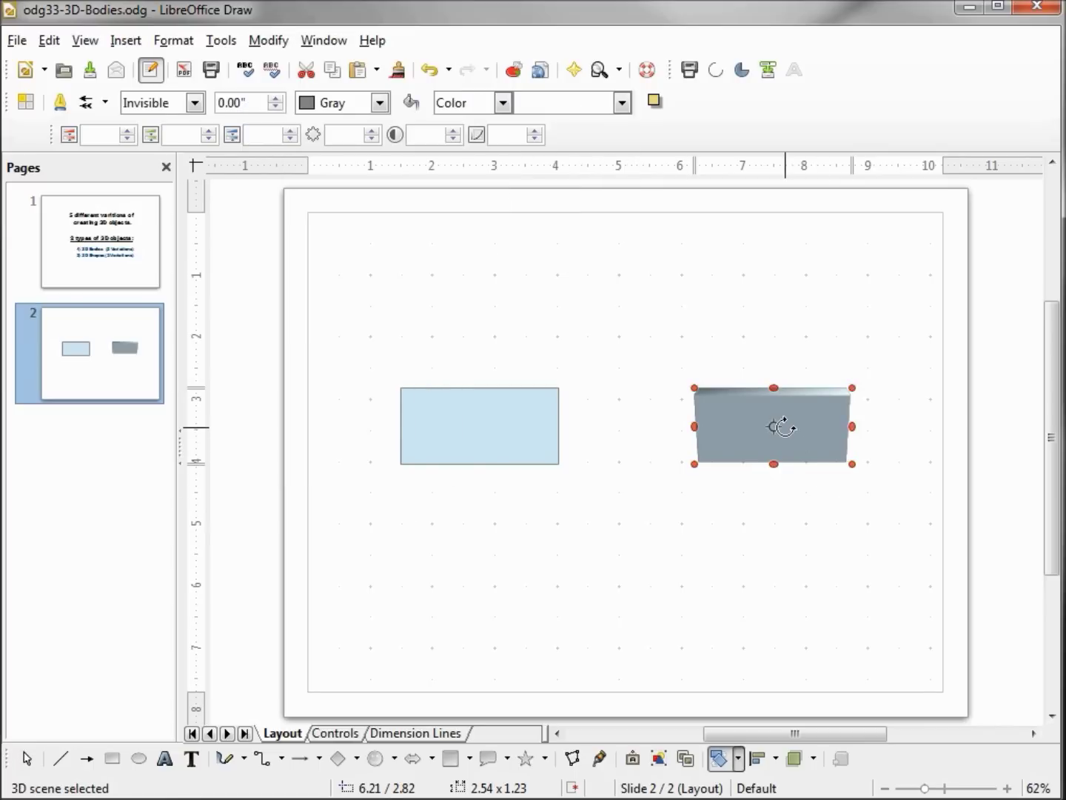
{"action": "mouse_move", "coordinate": [852, 388]}
{"action": "left_mouse_down"}
{"action": "mouse_move", "coordinate": [857, 428]}
{"action": "mouse_move", "coordinate": [833, 357]}
{"action": "mouse_move", "coordinate": [844, 394]}
{"action": "mouse_move", "coordinate": [852, 386]}
{"action": "left_mouse_up"}
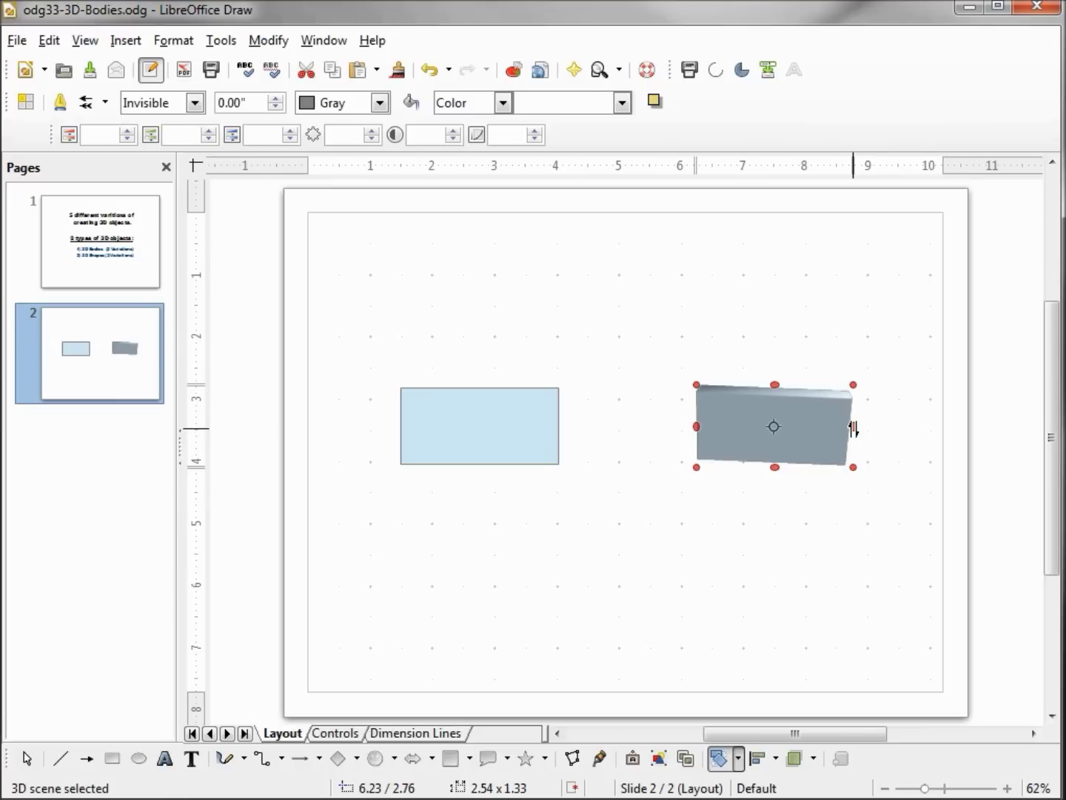
{"action": "left_click_drag", "start_coordinate": [853, 428], "coordinate": [852, 359]}
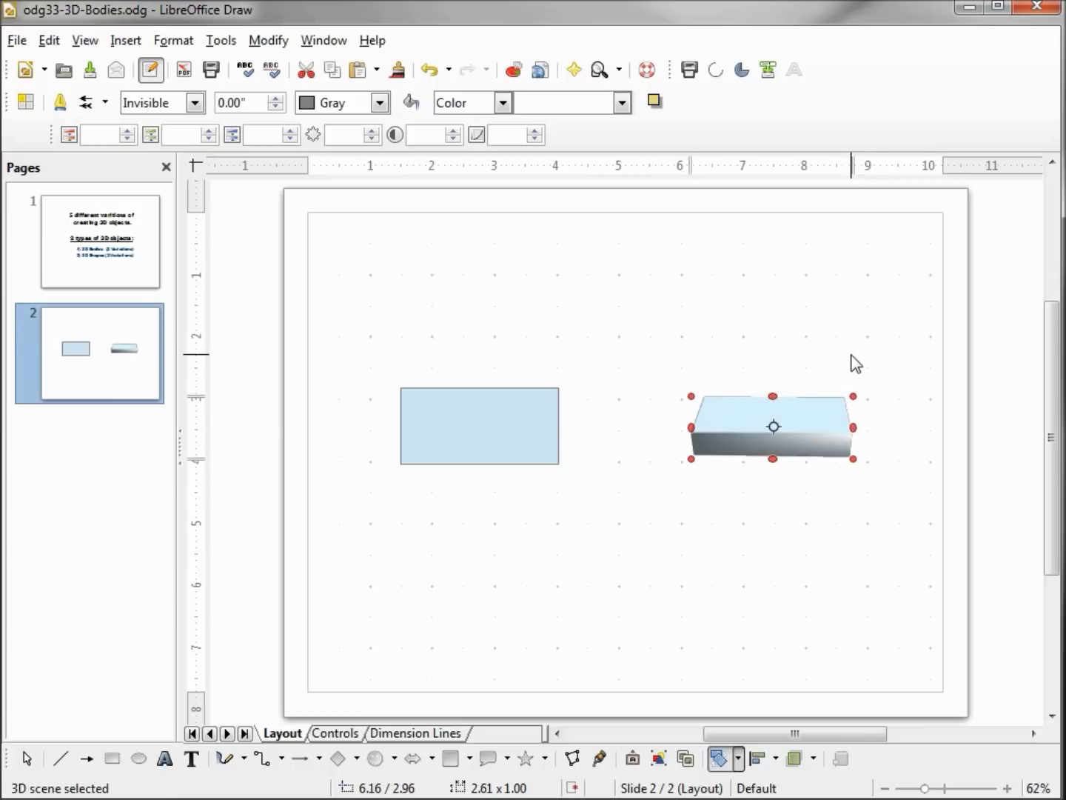
{"action": "left_click_drag", "start_coordinate": [776, 457], "coordinate": [681, 457]}
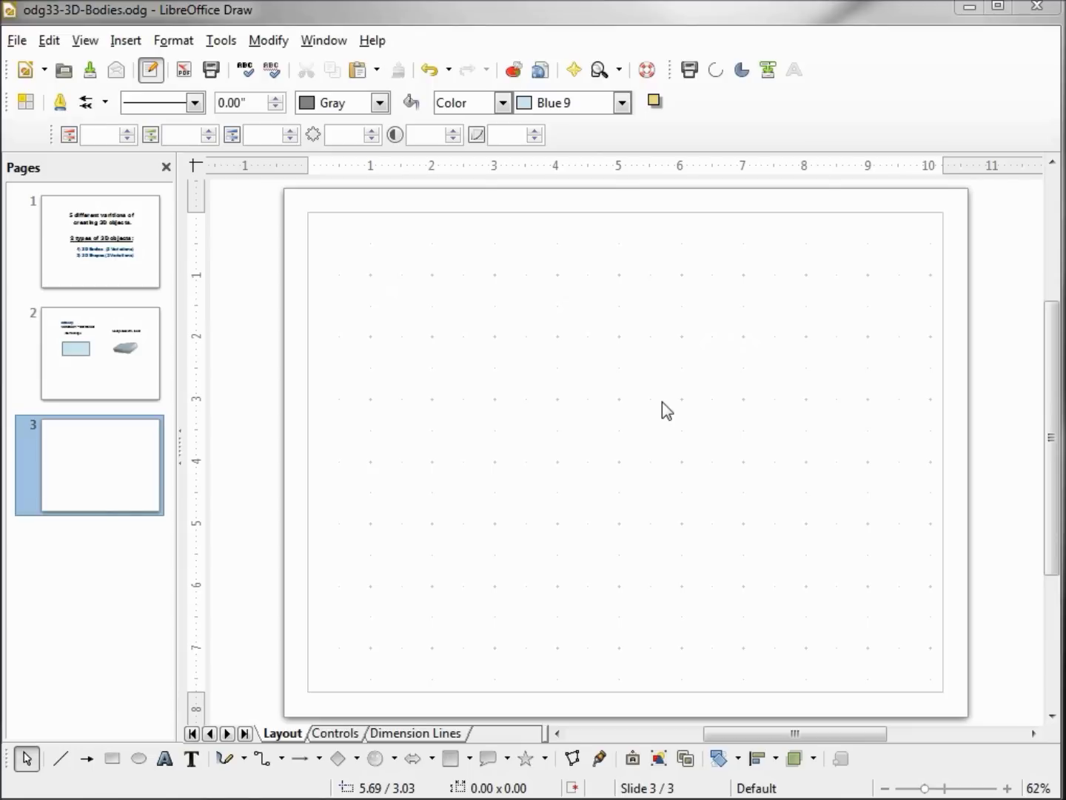
Step: Draw a light-blue rectangle on slide 3 and place a duplicate to its right
{"action": "left_click", "coordinate": [338, 757]}
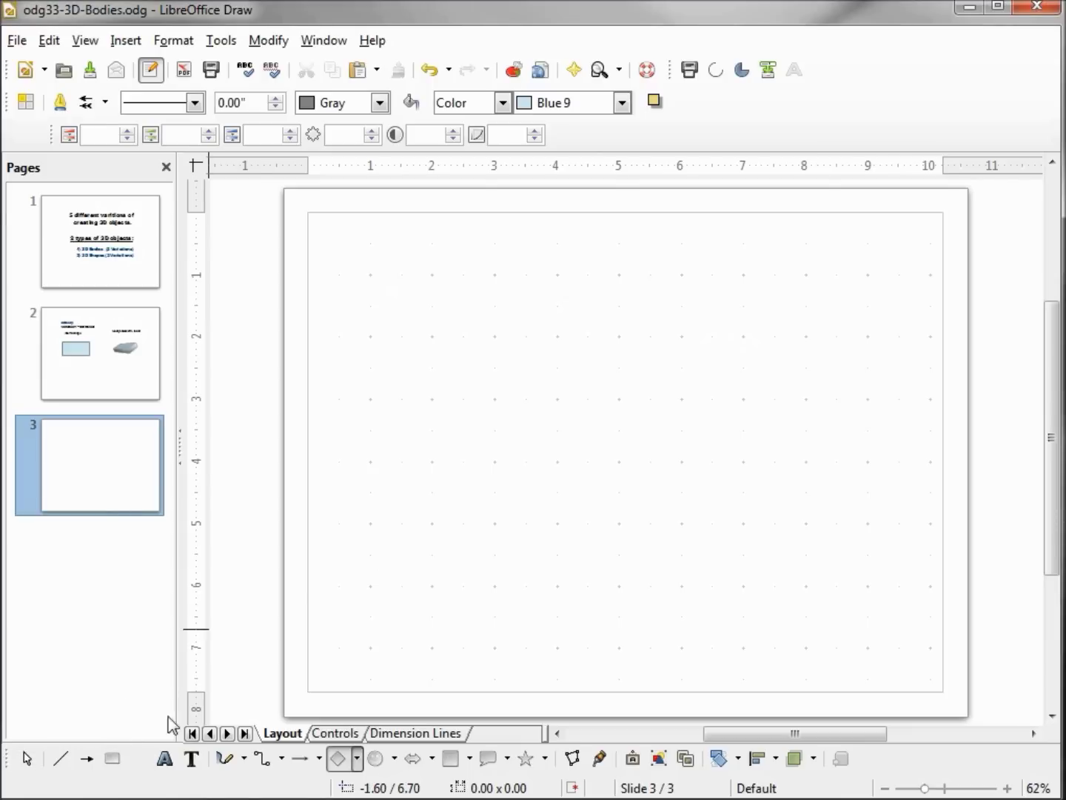
{"action": "left_click_drag", "start_coordinate": [430, 341], "coordinate": [564, 408]}
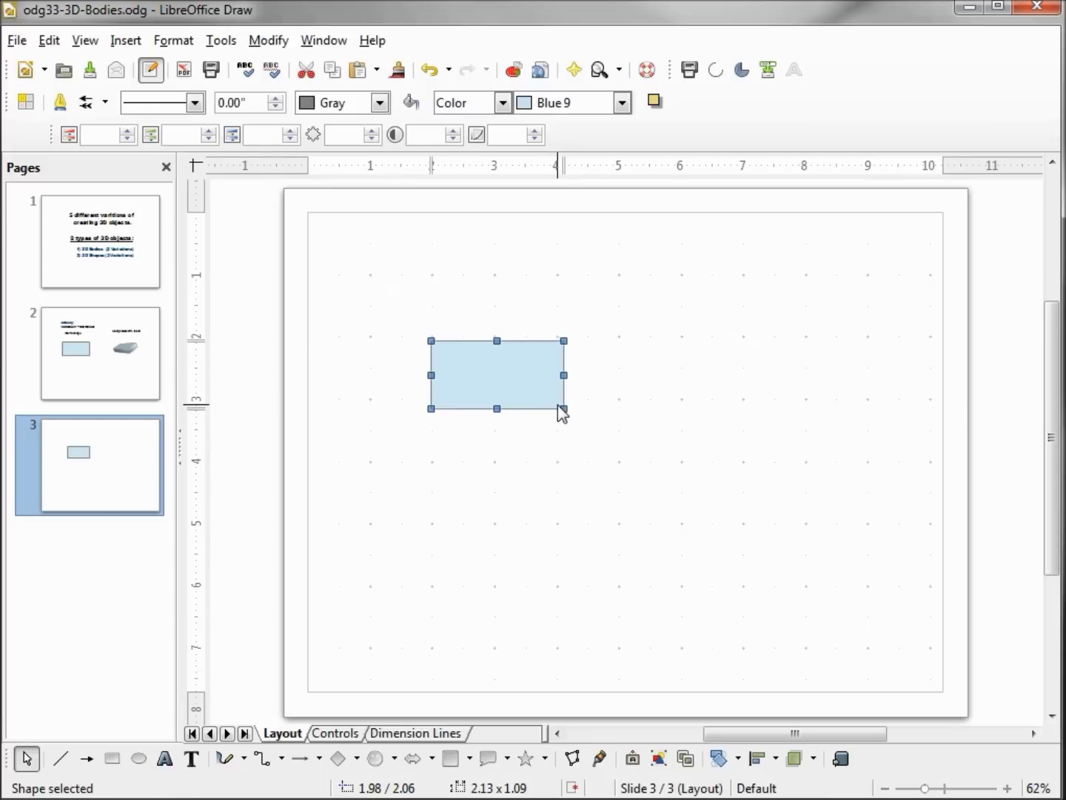
{"action": "key", "text": "ctrl+v"}
{"action": "key", "text": "Right"}
{"action": "key", "text": "Right"}
{"action": "key", "text": "Right"}
{"action": "key", "text": "Right"}
{"action": "key", "text": "Right"}
{"action": "key", "text": "Right"}
{"action": "key", "text": "Right"}
{"action": "key", "text": "Right"}
{"action": "key", "text": "Right"}
{"action": "key", "text": "Right"}
{"action": "key", "text": "Right"}
{"action": "key", "text": "Right"}
{"action": "key", "text": "Right"}
{"action": "key", "text": "Right"}
{"action": "key", "text": "Right"}
{"action": "key", "text": "Right"}
{"action": "key", "text": "Right"}
{"action": "key", "text": "Right"}
{"action": "key", "text": "Right"}
{"action": "key", "text": "Right"}
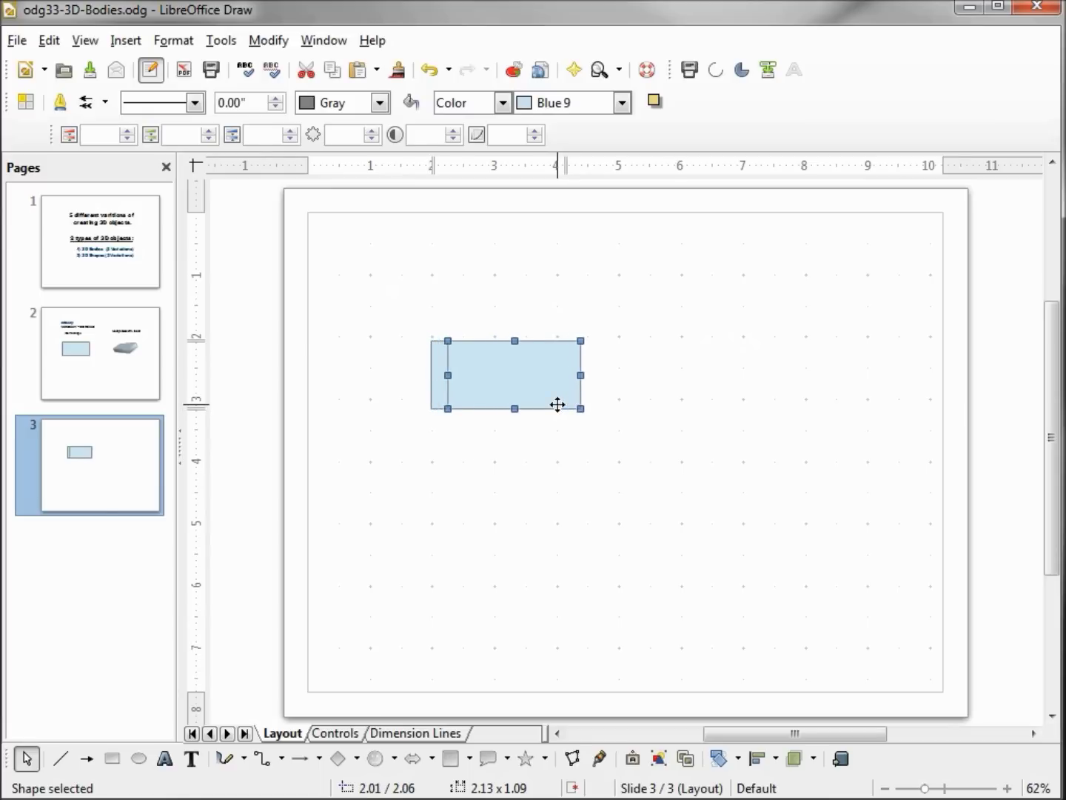
{"action": "key", "text": "Right"}
{"action": "key", "text": "Right"}
{"action": "key", "text": "Right"}
{"action": "key", "text": "Right"}
{"action": "key", "text": "Right"}
{"action": "key", "text": "Right"}
{"action": "key", "text": "Right"}
{"action": "key", "text": "Right"}
{"action": "key", "text": "Right"}
{"action": "key", "text": "Right"}
{"action": "key", "text": "Right"}
{"action": "key", "text": "Right"}
{"action": "key", "text": "Right"}
{"action": "key", "text": "Right"}
{"action": "key", "text": "Right"}
{"action": "key", "text": "Right"}
{"action": "key", "text": "Right"}
{"action": "key", "text": "Right"}
{"action": "key", "text": "Right"}
{"action": "key", "text": "Right"}
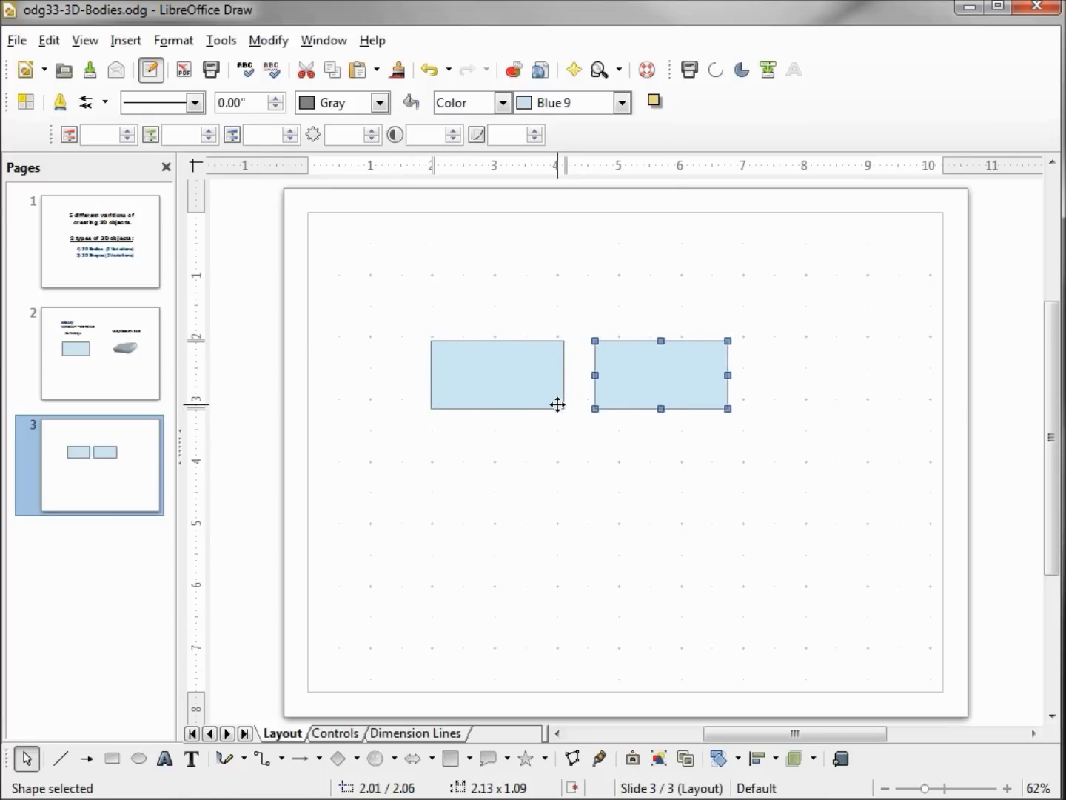
{"action": "key", "text": "Right"}
{"action": "key", "text": "Right"}
{"action": "key", "text": "Right"}
{"action": "key", "text": "Right"}
{"action": "key", "text": "Right"}
{"action": "key", "text": "Right"}
{"action": "key", "text": "Right"}
{"action": "key", "text": "Right"}
{"action": "key", "text": "Right"}
{"action": "key", "text": "Right"}
{"action": "key", "text": "Right"}
{"action": "key", "text": "Right"}
{"action": "key", "text": "Right"}
{"action": "key", "text": "Right"}
{"action": "key", "text": "Right"}
{"action": "key", "text": "Right"}
{"action": "key", "text": "Right"}
{"action": "key", "text": "Right"}
{"action": "key", "text": "Right"}
{"action": "key", "text": "Right"}
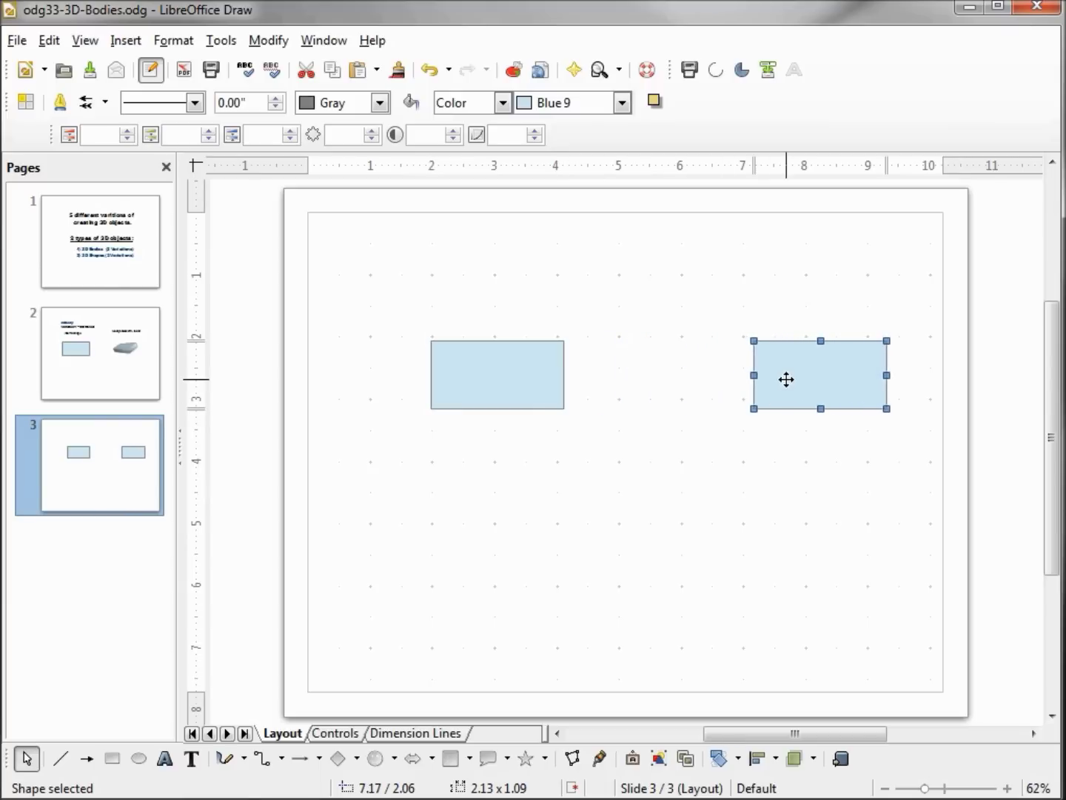
Step: Spin the right rectangle into a grey 3D disc with To 3D Rotation Object
{"action": "left_click", "coordinate": [279, 44]}
{"action": "mouse_move", "coordinate": [310, 112]}
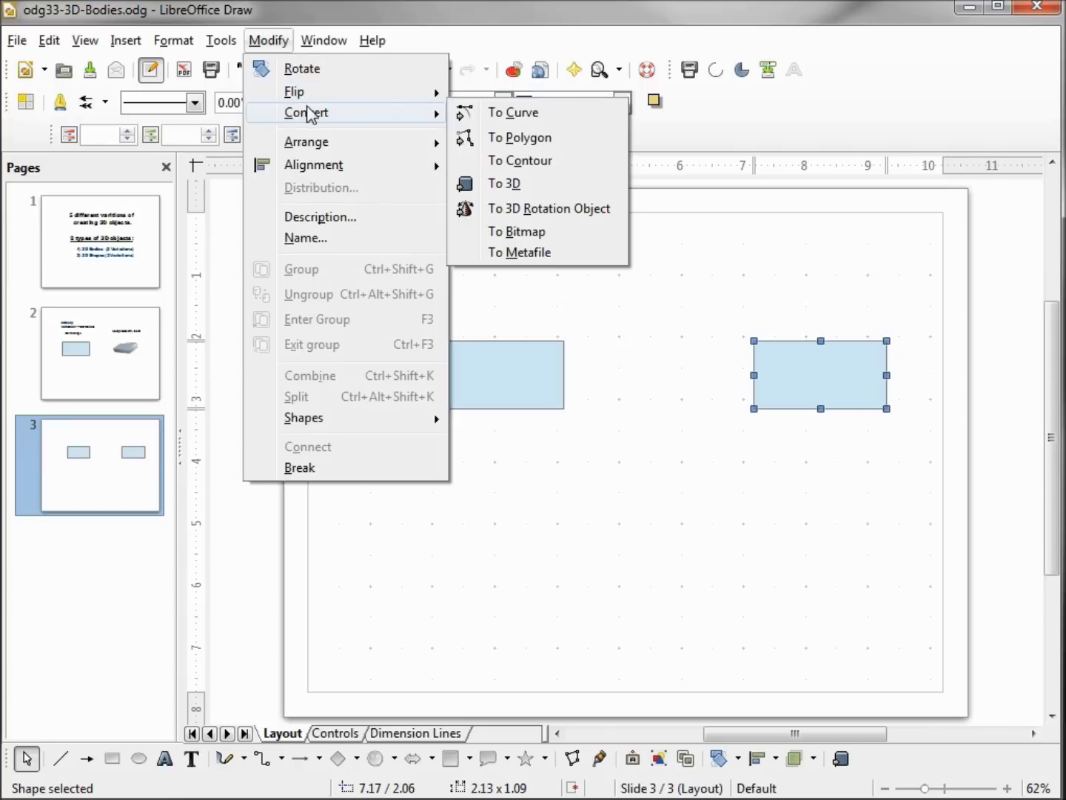
{"action": "left_click", "coordinate": [553, 210]}
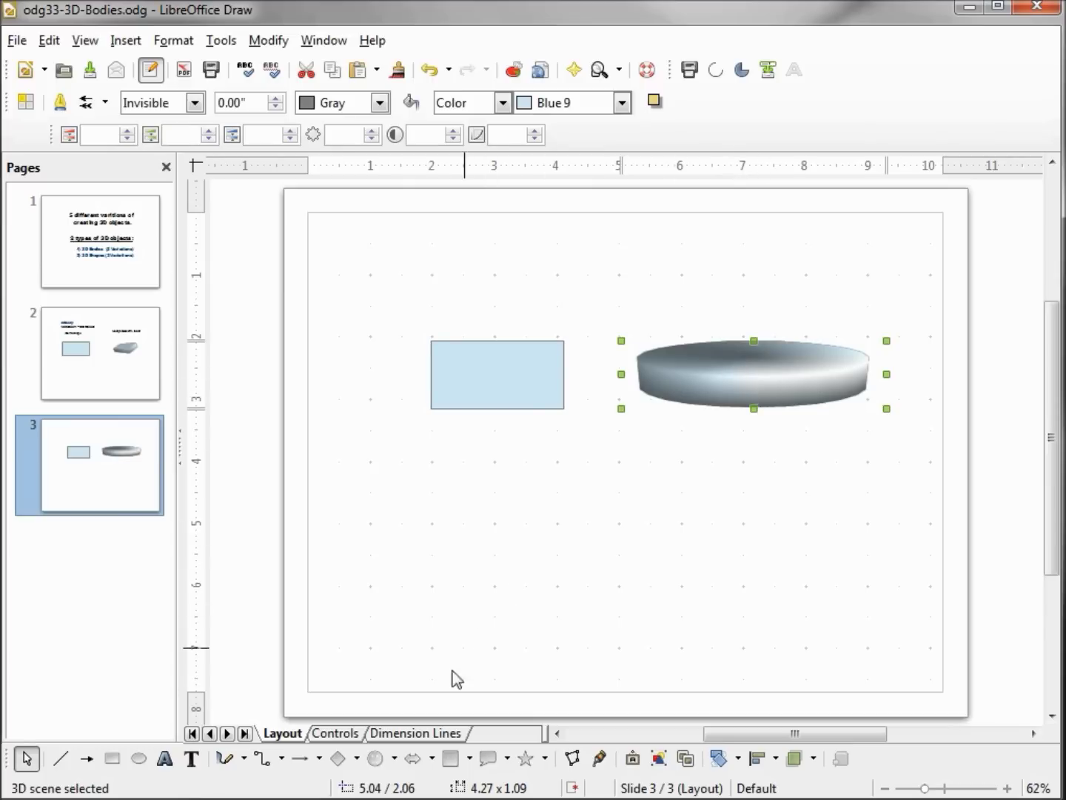
{"action": "left_click", "coordinate": [356, 758]}
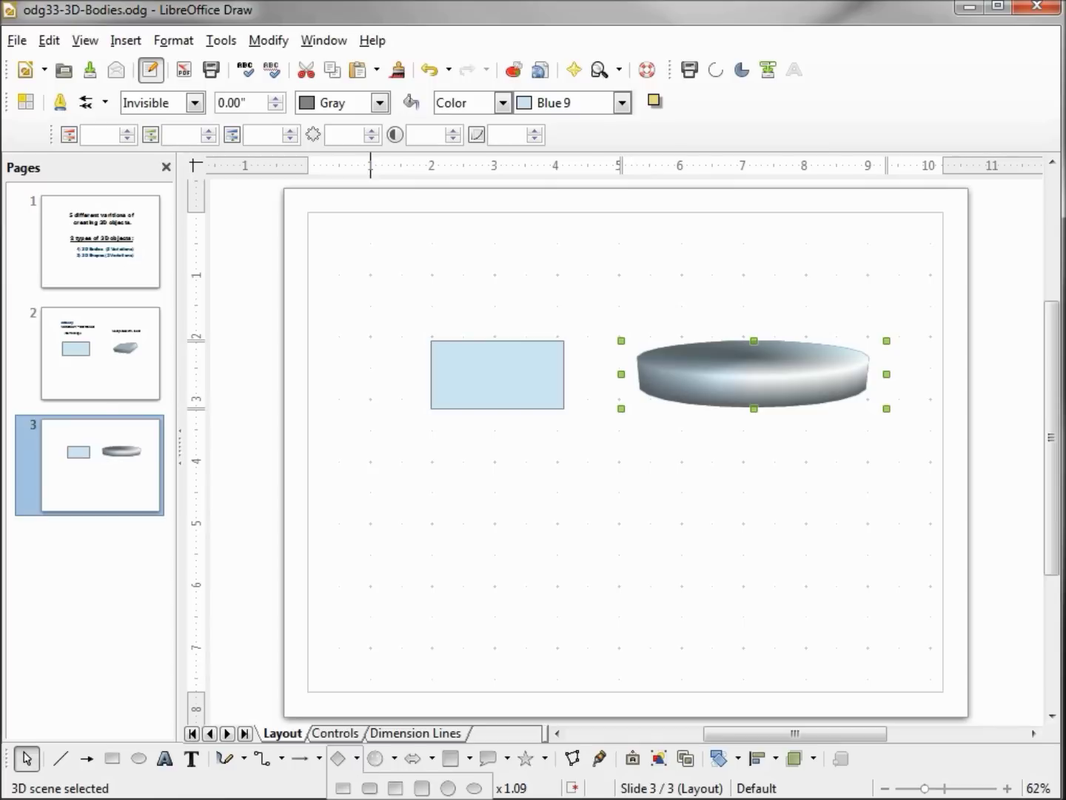
{"action": "left_click", "coordinate": [374, 798]}
Step: Draw a right triangle below the rectangle and place a duplicate below the disc
{"action": "left_click_drag", "start_coordinate": [468, 455], "coordinate": [512, 527]}
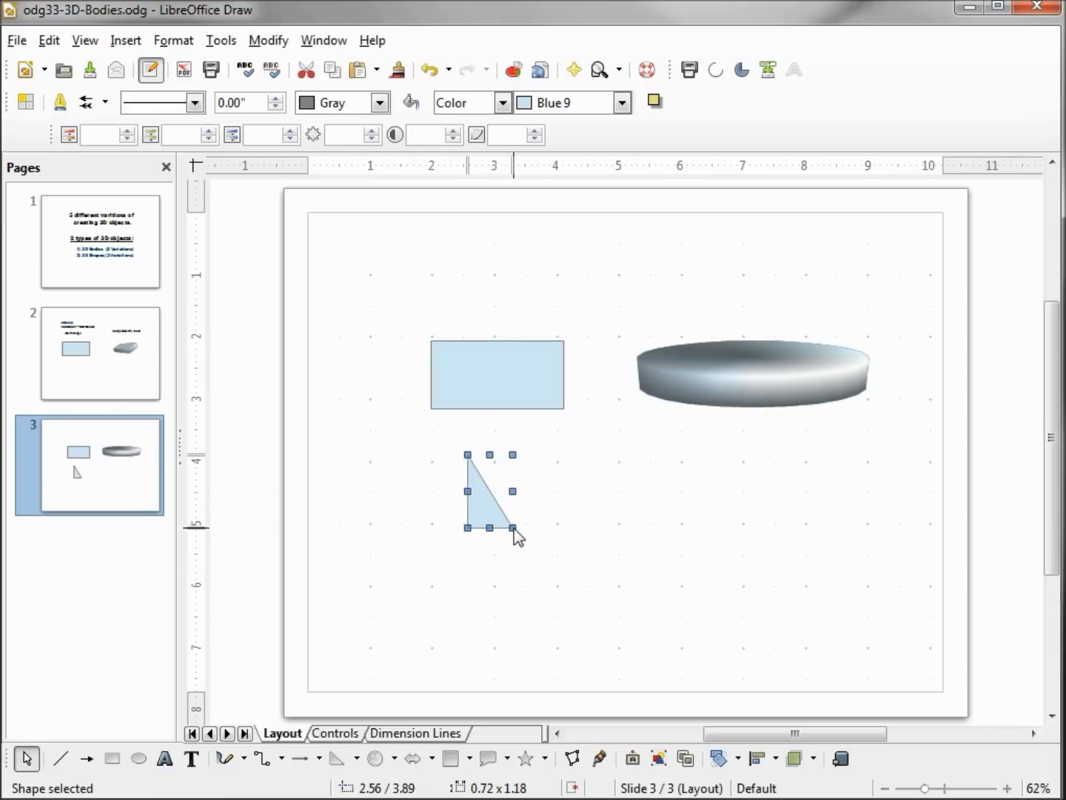
{"action": "key", "text": "ctrl+c"}
{"action": "key", "text": "ctrl+v"}
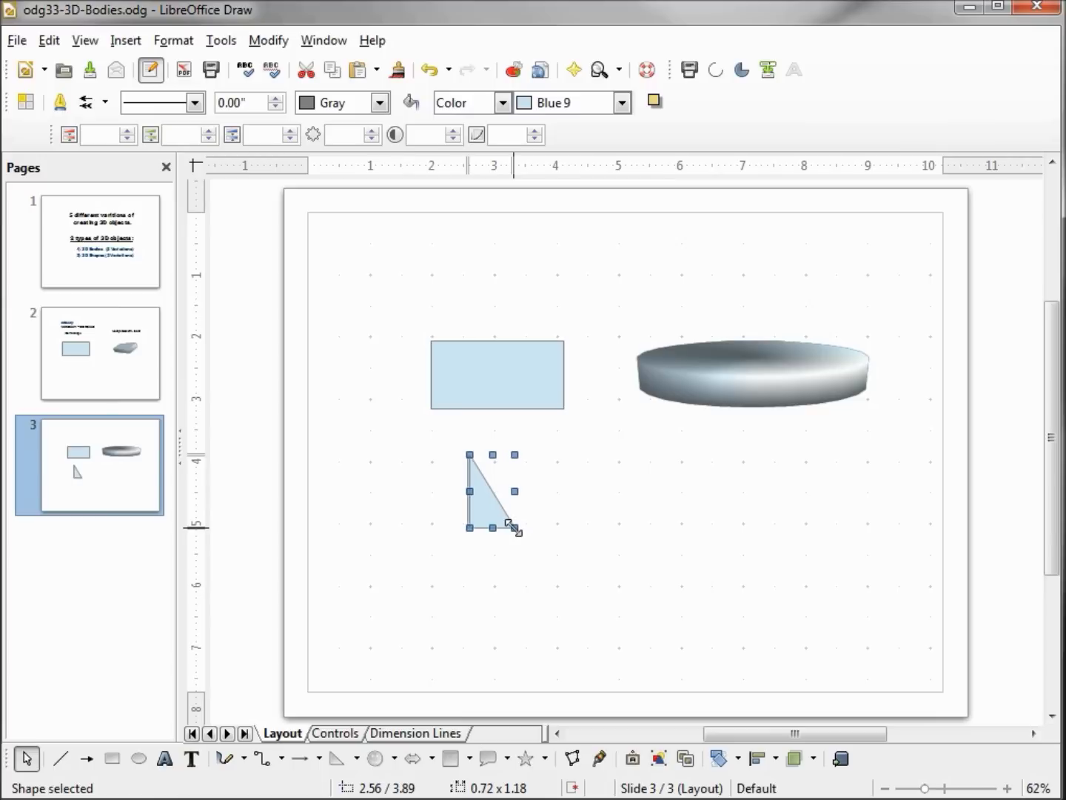
{"action": "key", "text": "Right"}
{"action": "key", "text": "Right"}
{"action": "key", "text": "Right"}
{"action": "key", "text": "Right"}
{"action": "key", "text": "Right"}
{"action": "key", "text": "Right"}
{"action": "key", "text": "Right"}
{"action": "key", "text": "Right"}
{"action": "key", "text": "Right"}
{"action": "key", "text": "Right"}
{"action": "key", "text": "Right"}
{"action": "key", "text": "Right"}
{"action": "key", "text": "Right"}
{"action": "key", "text": "Right"}
{"action": "key", "text": "Right"}
{"action": "key", "text": "Right"}
{"action": "key", "text": "Right"}
{"action": "key", "text": "Right"}
{"action": "key", "text": "Right"}
{"action": "key", "text": "Right"}
{"action": "key", "text": "Right"}
{"action": "key", "text": "Right"}
{"action": "key", "text": "Right"}
{"action": "key", "text": "Right"}
{"action": "key", "text": "Right"}
{"action": "key", "text": "Right"}
{"action": "key", "text": "Right"}
{"action": "key", "text": "Right"}
{"action": "key", "text": "Right"}
{"action": "key", "text": "Right"}
{"action": "key", "text": "Right"}
{"action": "key", "text": "Right"}
{"action": "key", "text": "Right"}
{"action": "key", "text": "Right"}
{"action": "key", "text": "Right"}
{"action": "key", "text": "Right"}
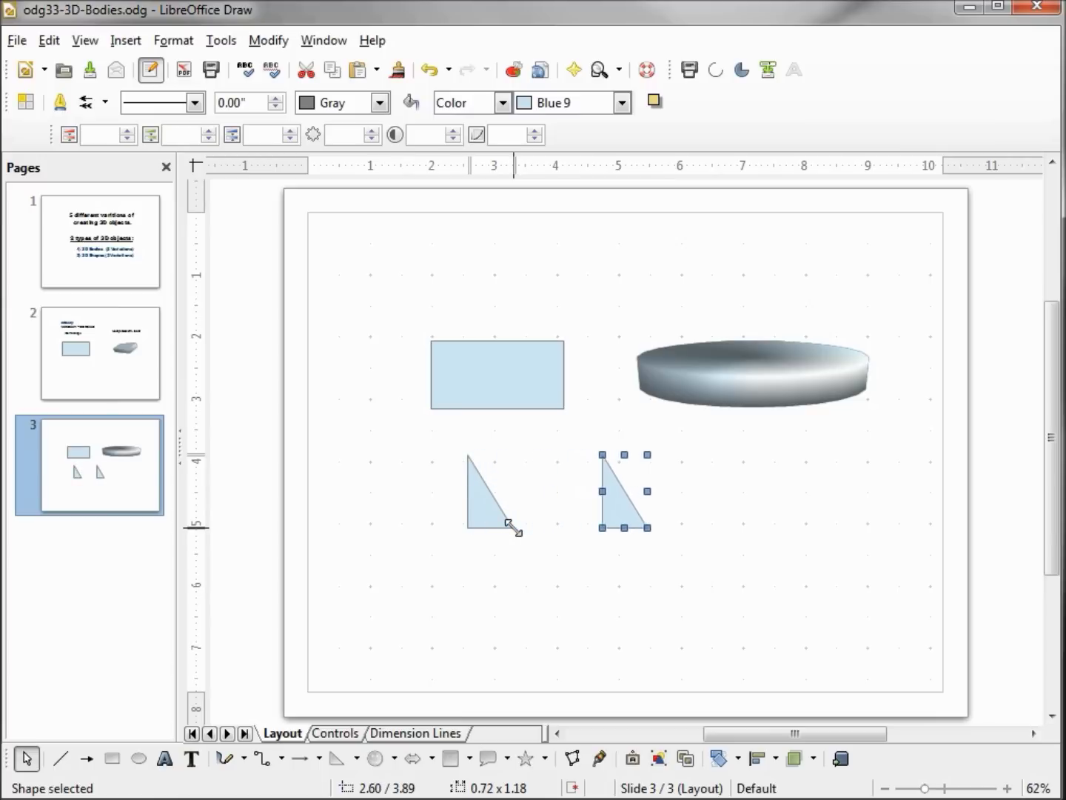
{"action": "key", "text": "Right"}
{"action": "key", "text": "Right"}
{"action": "key", "text": "Right"}
{"action": "key", "text": "Right"}
{"action": "key", "text": "Right"}
{"action": "key", "text": "Right"}
{"action": "key", "text": "Right"}
{"action": "key", "text": "Right"}
{"action": "key", "text": "Right"}
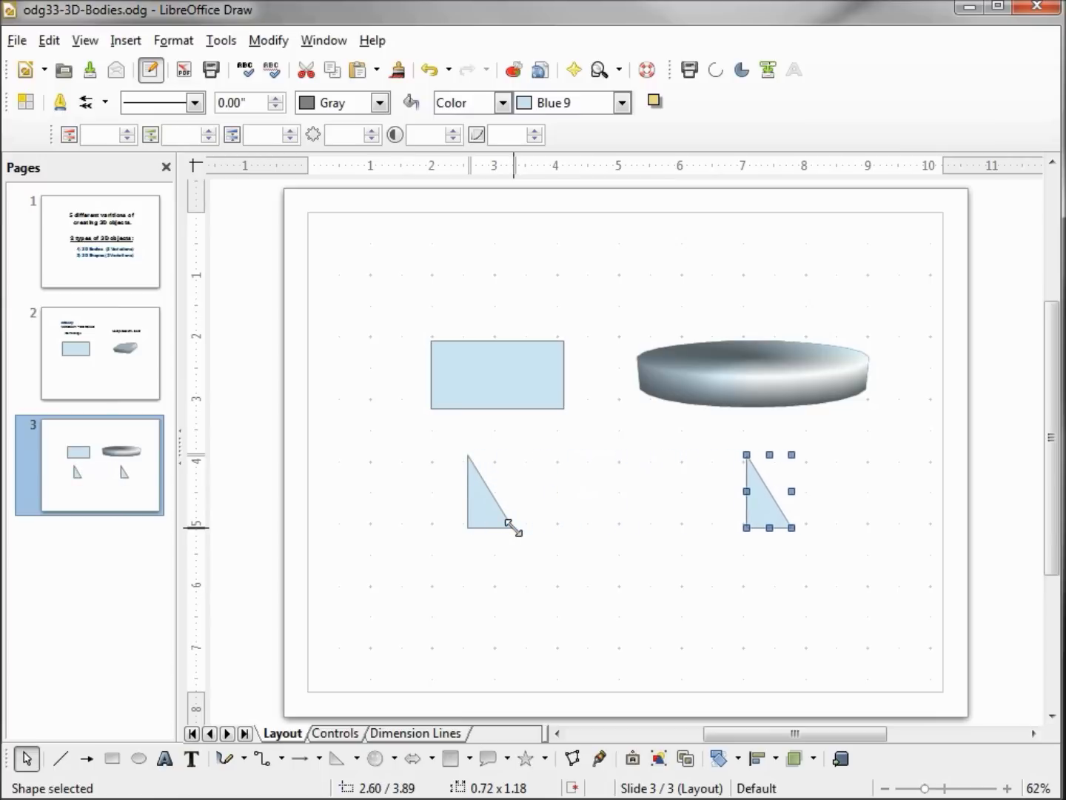
Step: Spin the copied triangle into a 3D cone and tip it over in 3D space
{"action": "left_click", "coordinate": [268, 41]}
{"action": "mouse_move", "coordinate": [387, 116]}
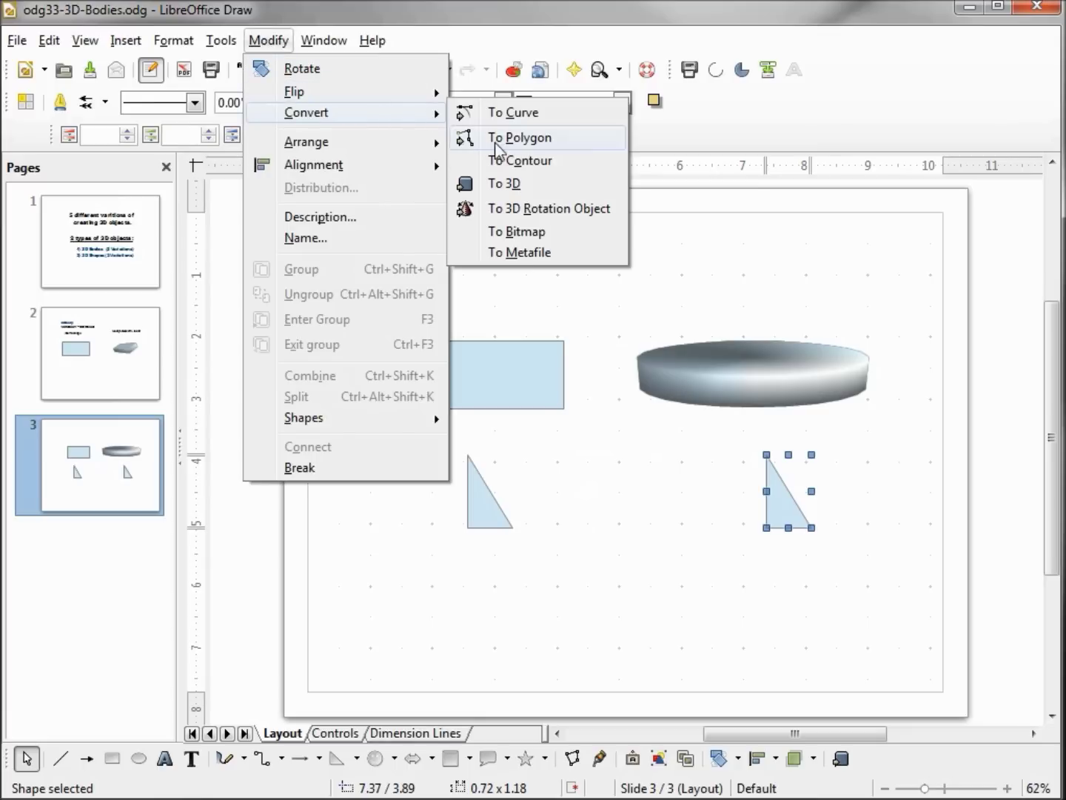
{"action": "left_click", "coordinate": [523, 210]}
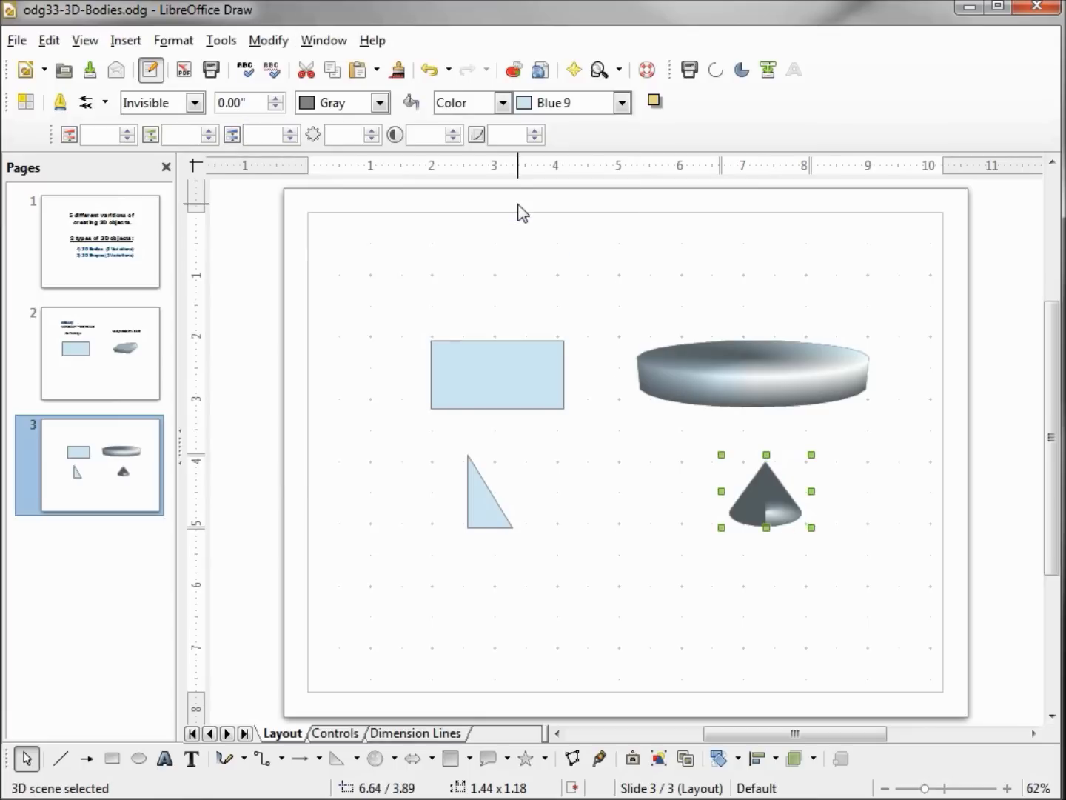
{"action": "left_click", "coordinate": [810, 493]}
{"action": "left_click", "coordinate": [783, 503]}
{"action": "left_click", "coordinate": [783, 503]}
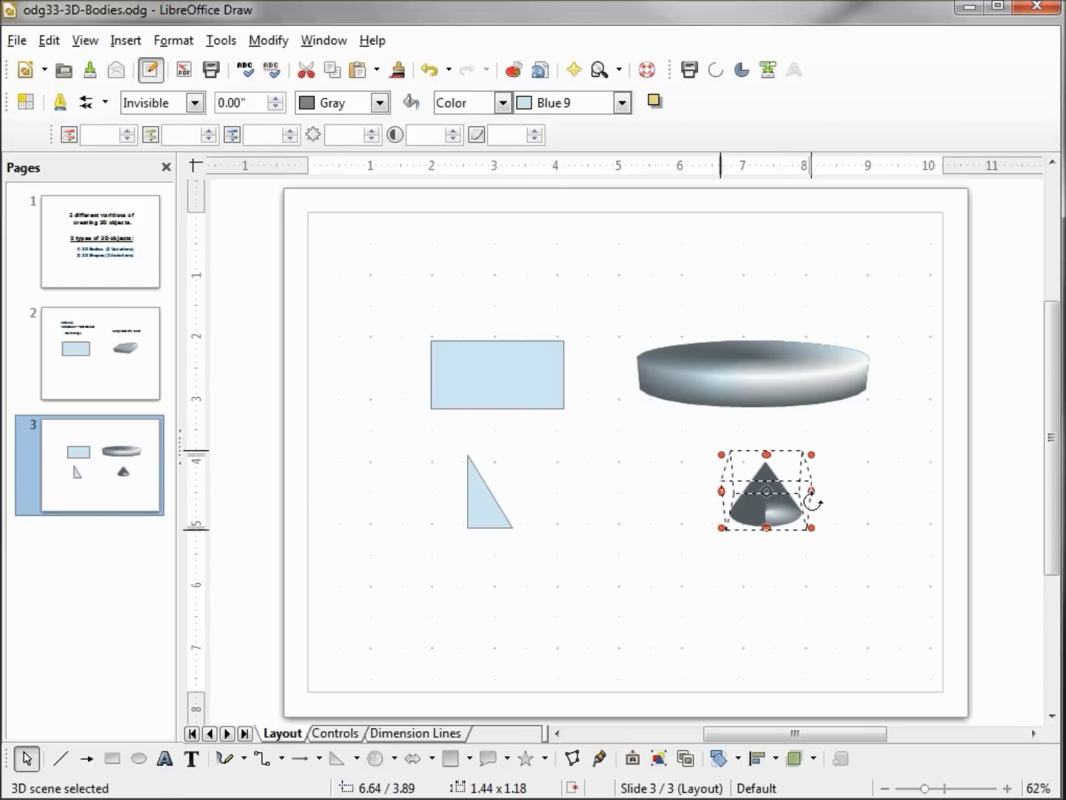
{"action": "left_click_drag", "start_coordinate": [813, 503], "coordinate": [797, 532]}
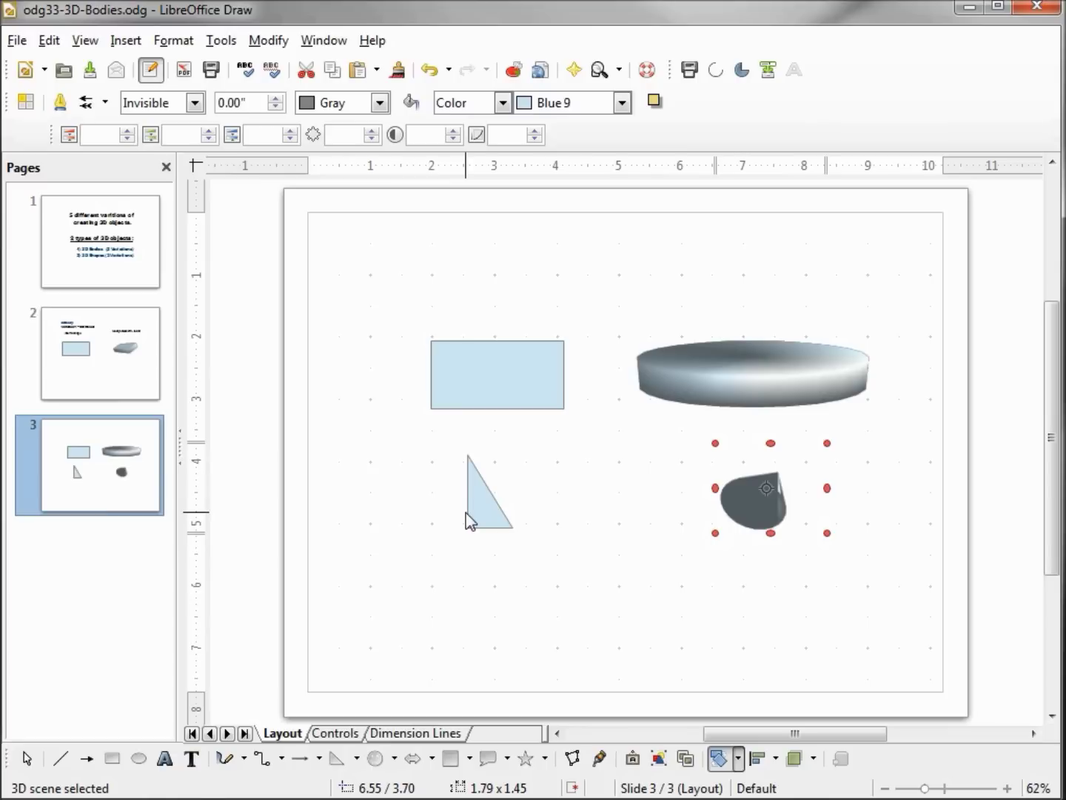
Step: Draw an open four-corner polyline below the triangle with the Polygon tool
{"action": "left_click", "coordinate": [244, 758]}
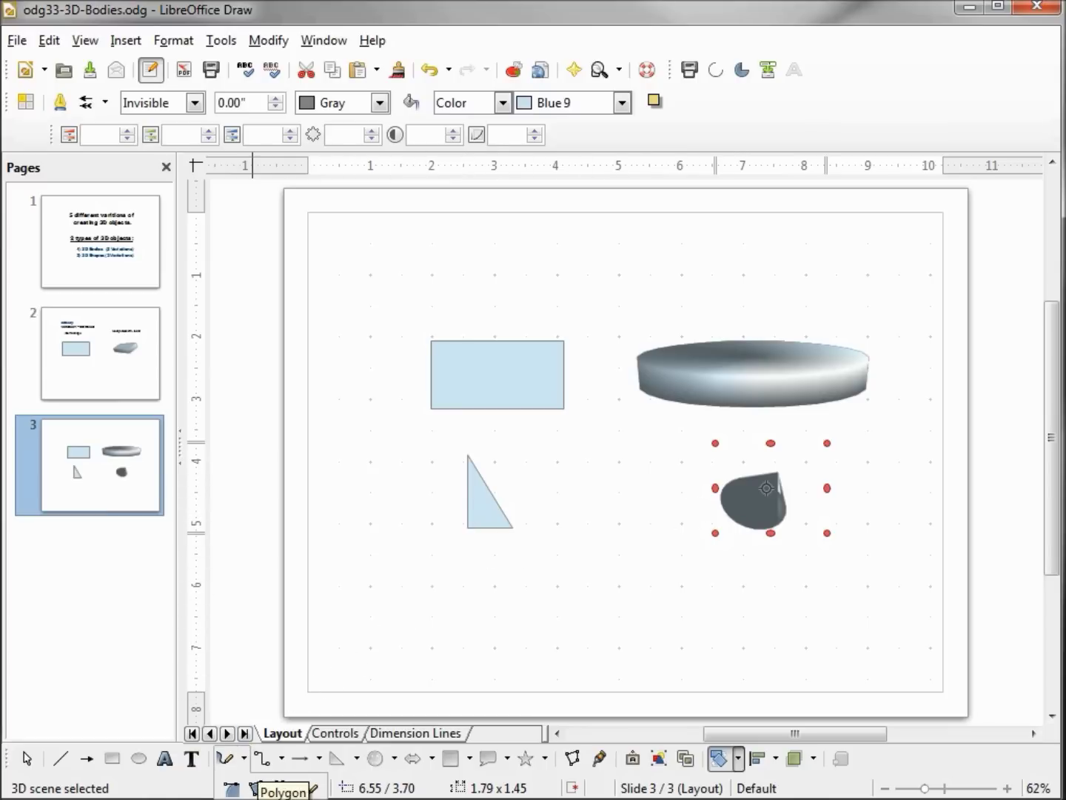
{"action": "left_click", "coordinate": [253, 788]}
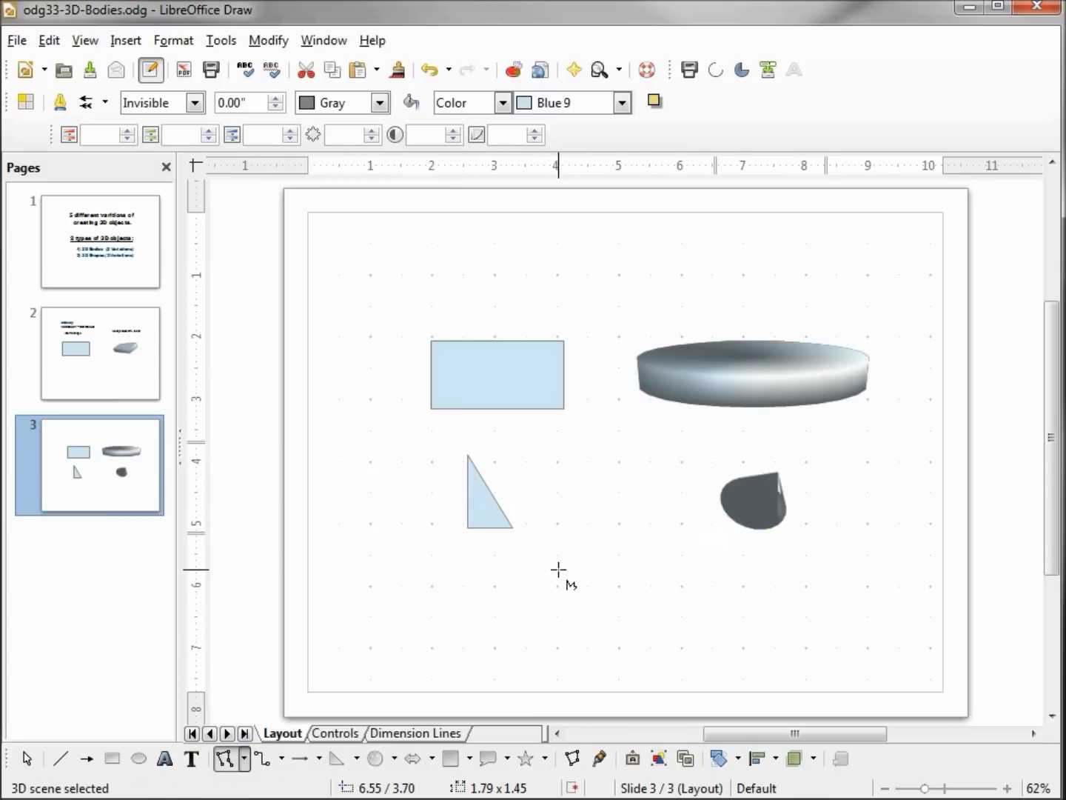
{"action": "left_click_drag", "start_coordinate": [558, 570], "coordinate": [493, 597]}
{"action": "left_click", "coordinate": [492, 597]}
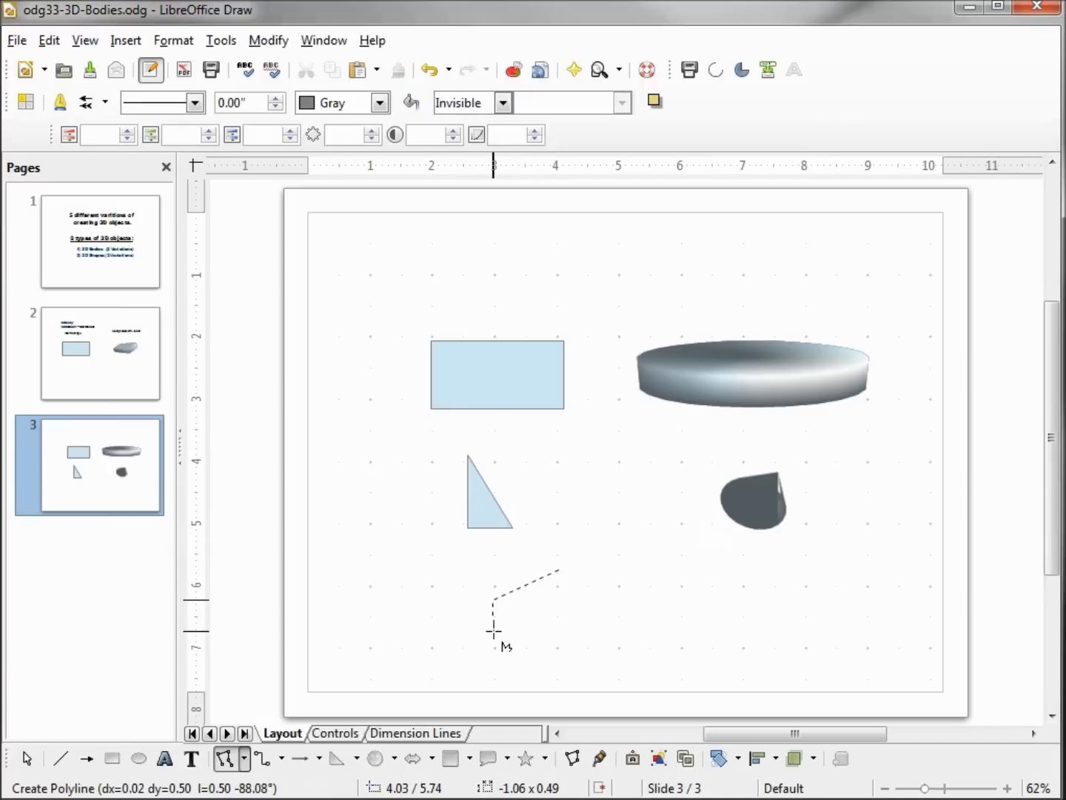
{"action": "left_click", "coordinate": [493, 631]}
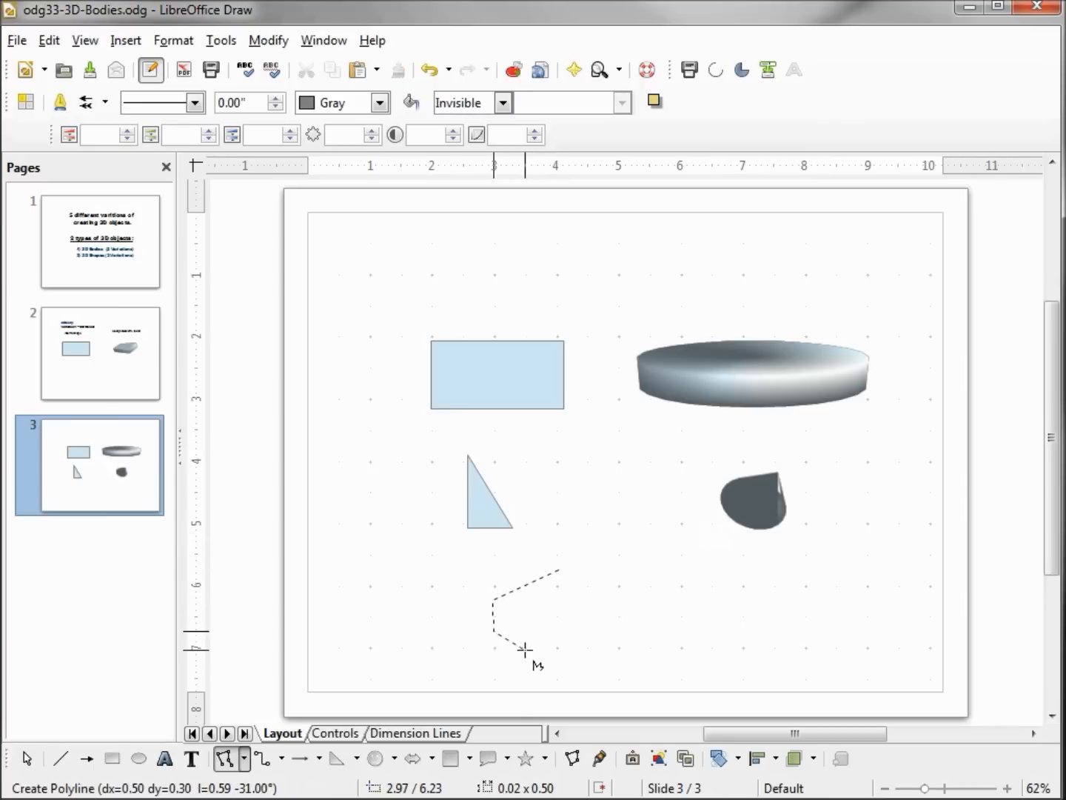
{"action": "double_click", "coordinate": [525, 649]}
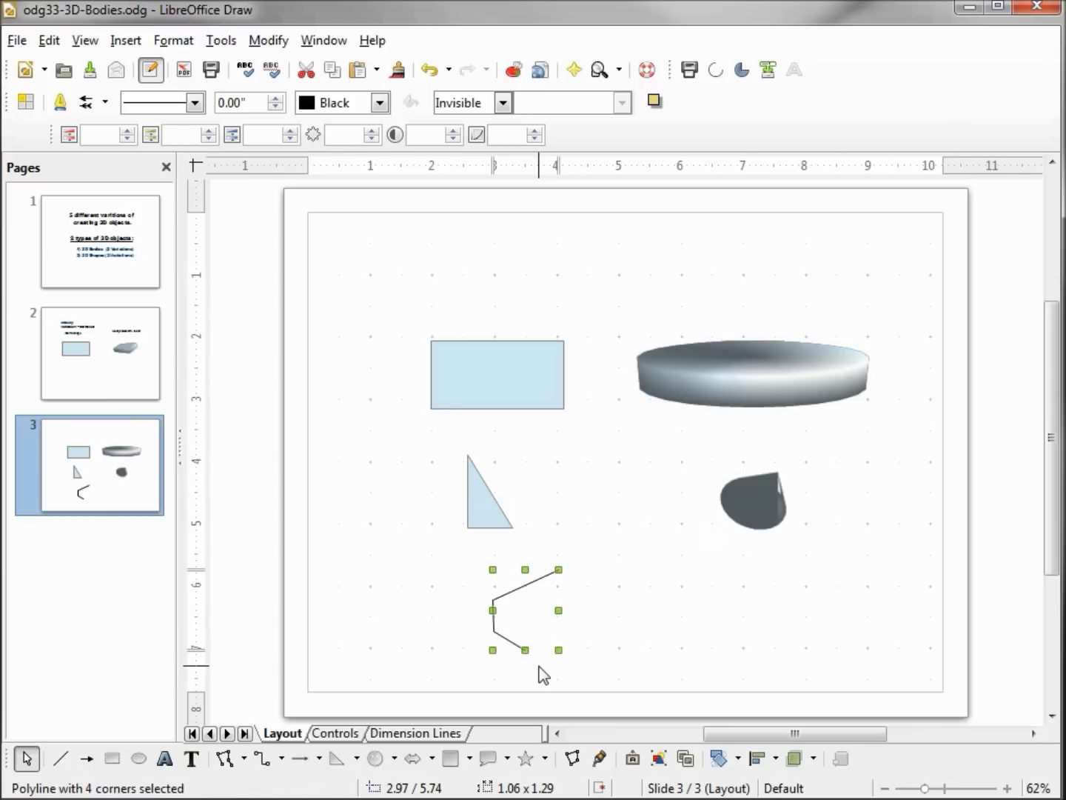
Step: Duplicate the polyline and move the copy right, below the 3D body
{"action": "key", "text": "ctrl+c"}
{"action": "key", "text": "ctrl+v"}
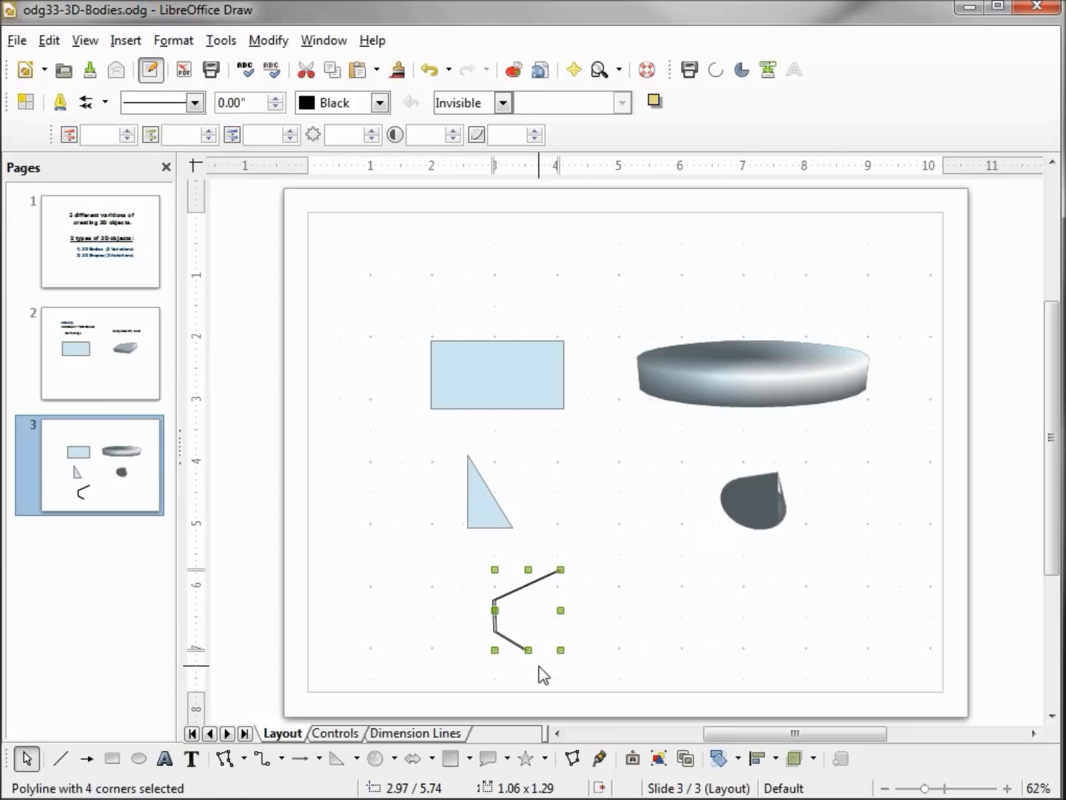
{"action": "key", "text": "Right"}
{"action": "key", "text": "Right"}
{"action": "key", "text": "Right"}
{"action": "key", "text": "Right"}
{"action": "key", "text": "Right"}
{"action": "key", "text": "Right"}
{"action": "key", "text": "Right"}
{"action": "key", "text": "Right"}
{"action": "key", "text": "Right"}
{"action": "key", "text": "Right"}
{"action": "key", "text": "Right"}
{"action": "key", "text": "Right"}
{"action": "key", "text": "Right"}
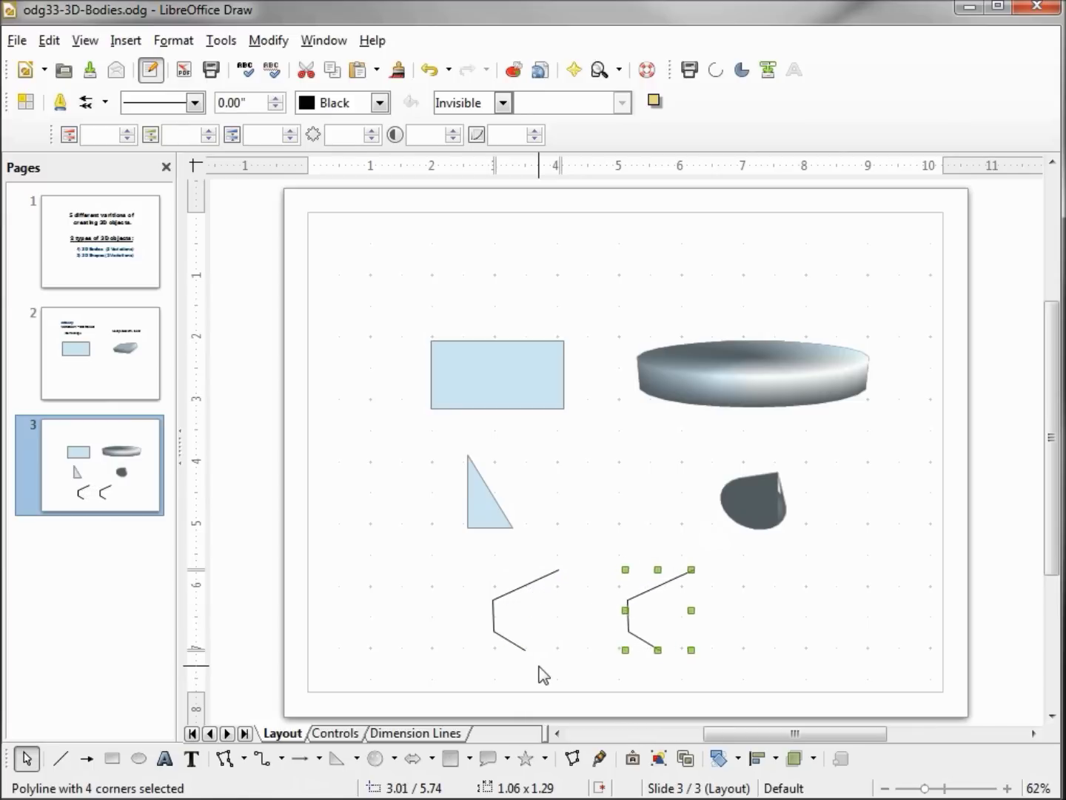
{"action": "key", "text": "Right"}
{"action": "key", "text": "Right"}
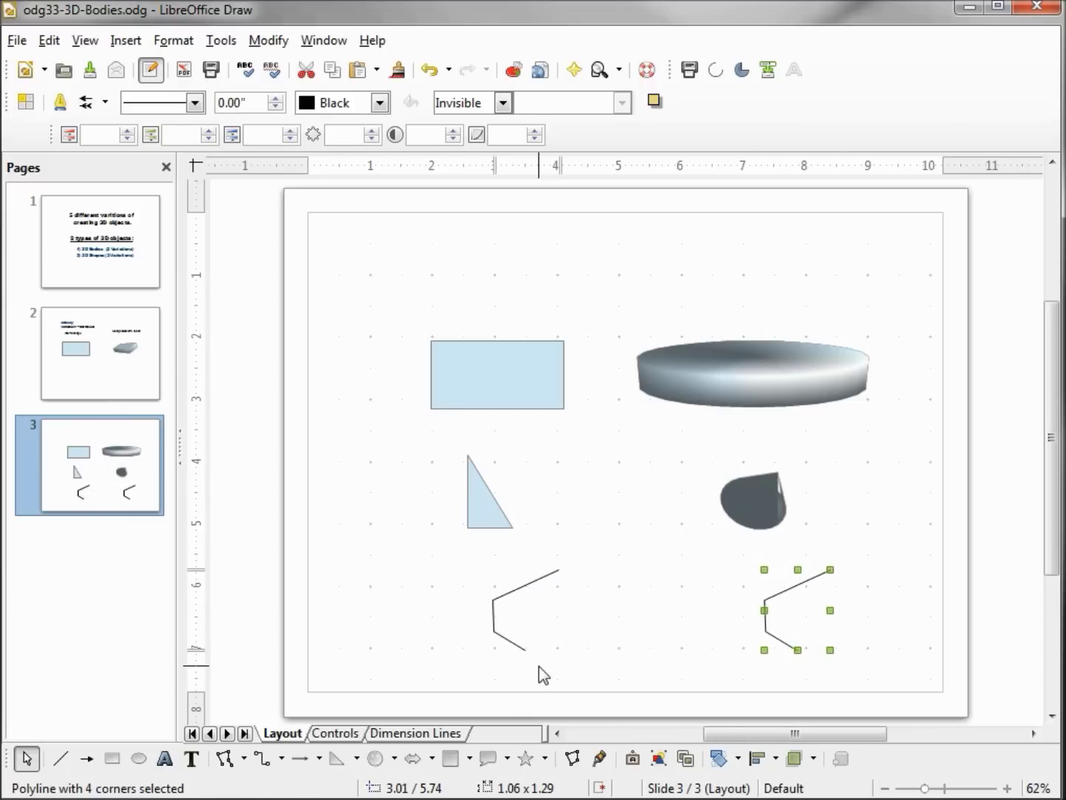
Step: Spin the copied polyline into a goblet-like 3D rotation body, then redo to restore the slide texts
{"action": "left_click", "coordinate": [268, 41]}
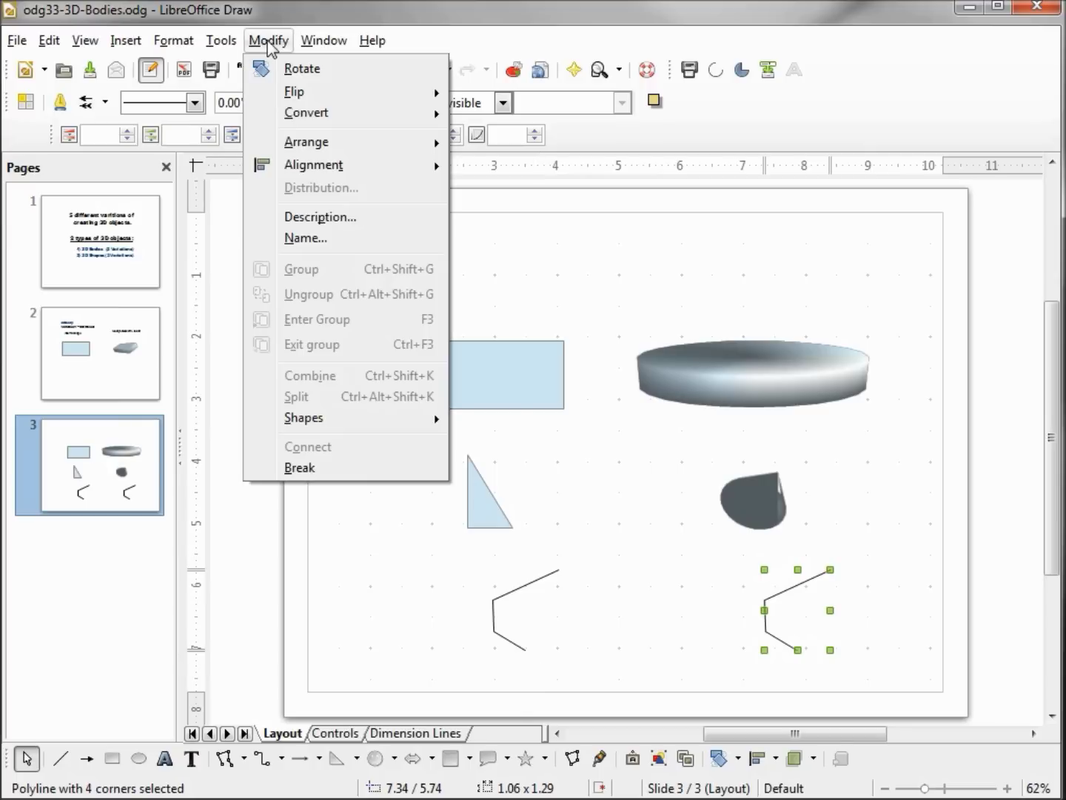
{"action": "mouse_move", "coordinate": [382, 112]}
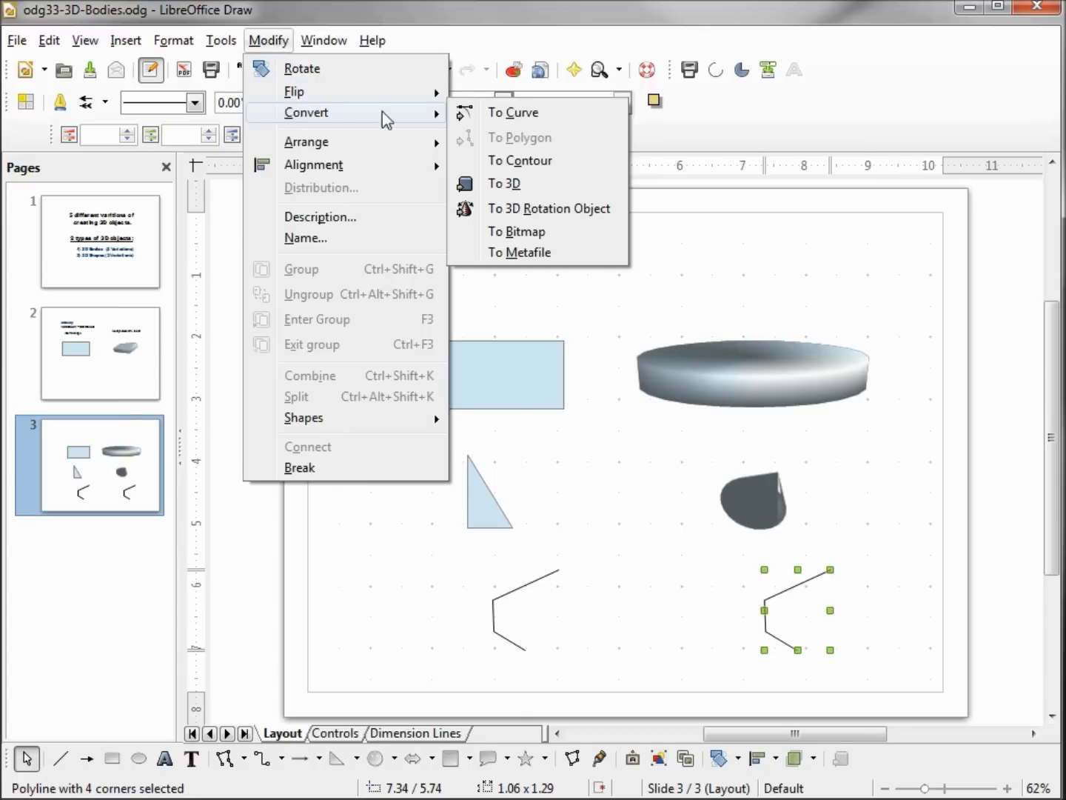
{"action": "left_click", "coordinate": [522, 215]}
{"action": "left_click", "coordinate": [717, 607]}
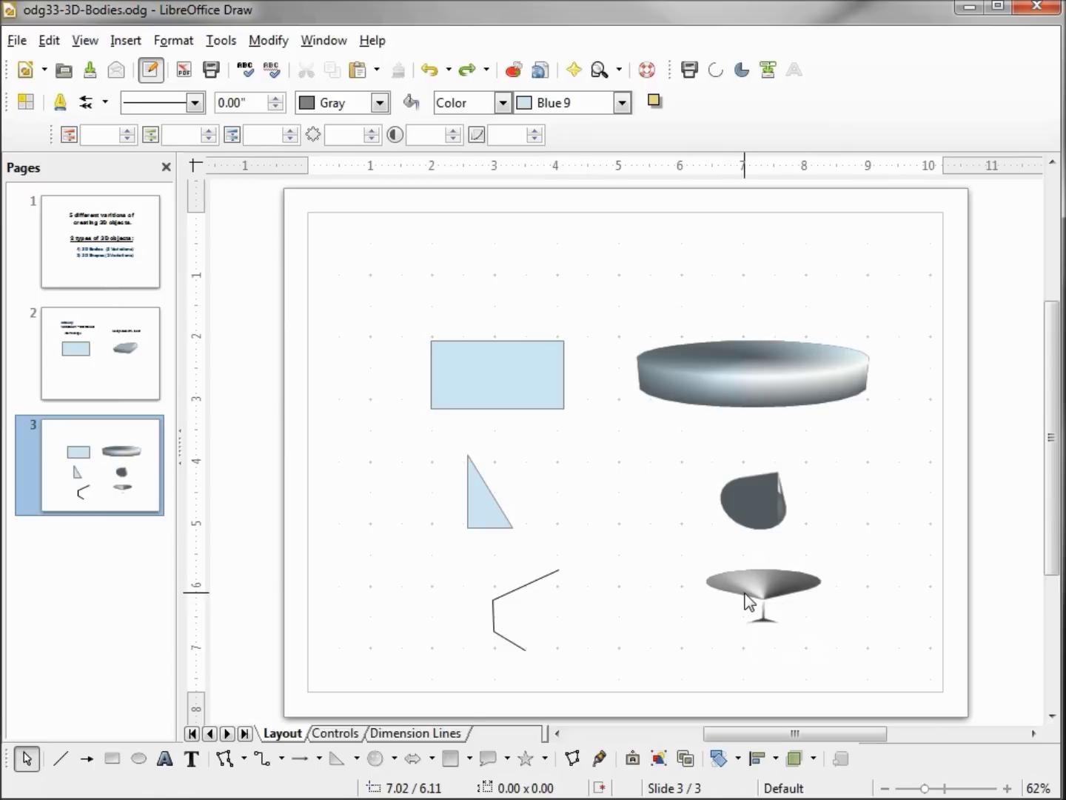
{"action": "key", "text": "ctrl+y"}
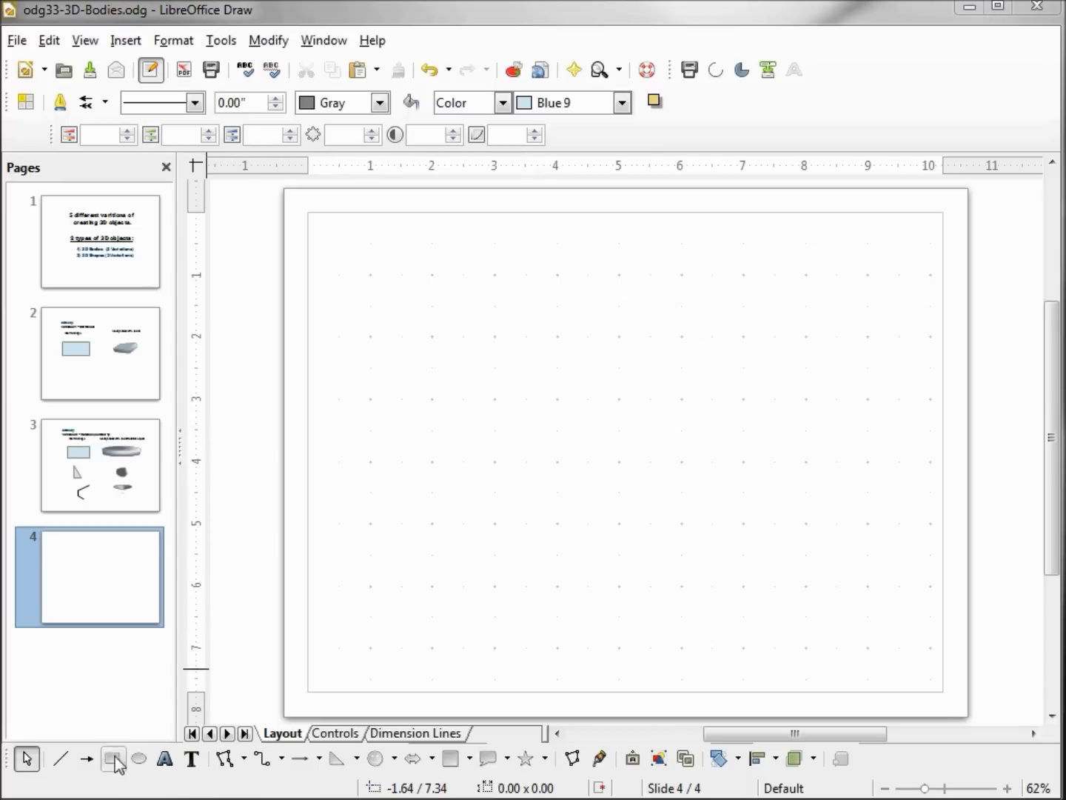
Step: On slide 4, draw a light-blue 2.12 x 1.09 rectangle and place a copy well to its right
{"action": "left_click", "coordinate": [337, 757]}
{"action": "left_click_drag", "start_coordinate": [424, 354], "coordinate": [556, 422]}
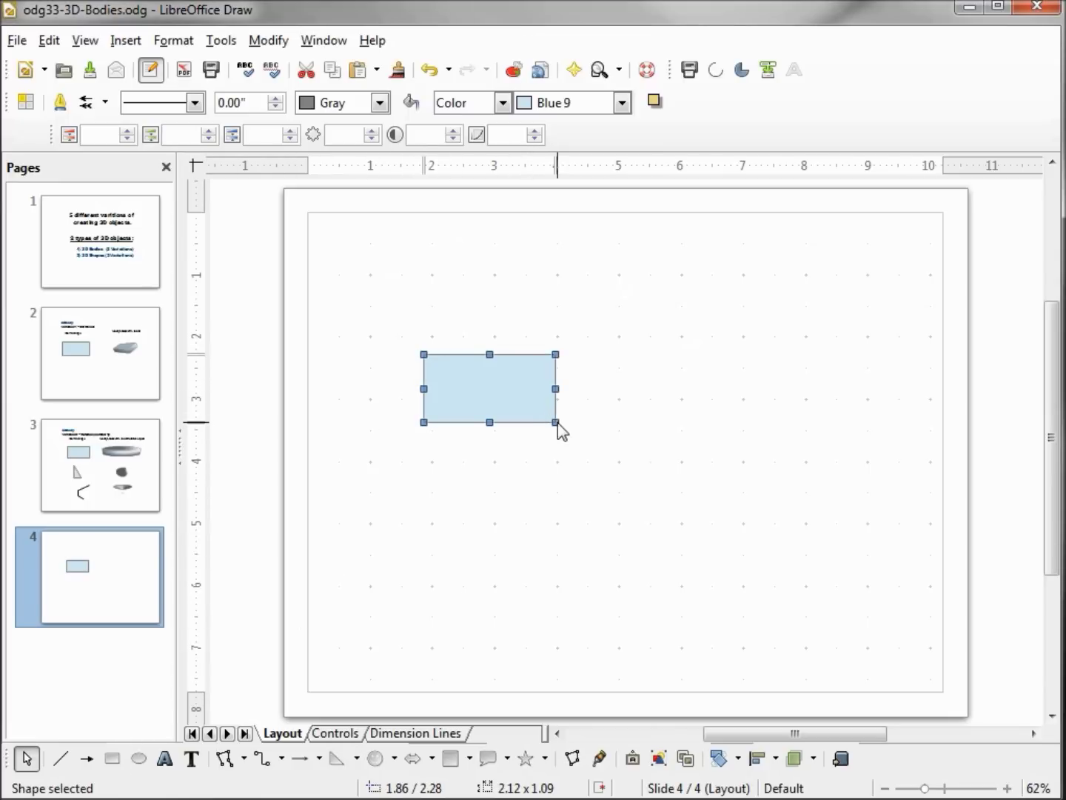
{"action": "key", "text": "ctrl+c"}
{"action": "key", "text": "ctrl+v"}
{"action": "key", "text": "Right"}
{"action": "key", "text": "Right"}
{"action": "key", "text": "Right"}
{"action": "key", "text": "Right"}
{"action": "key", "text": "Right"}
{"action": "key", "text": "Right"}
{"action": "key", "text": "Right"}
{"action": "key", "text": "Right"}
{"action": "key", "text": "Right"}
{"action": "key", "text": "Right"}
{"action": "key", "text": "Right"}
{"action": "key", "text": "Right"}
{"action": "key", "text": "Right"}
{"action": "key", "text": "Right"}
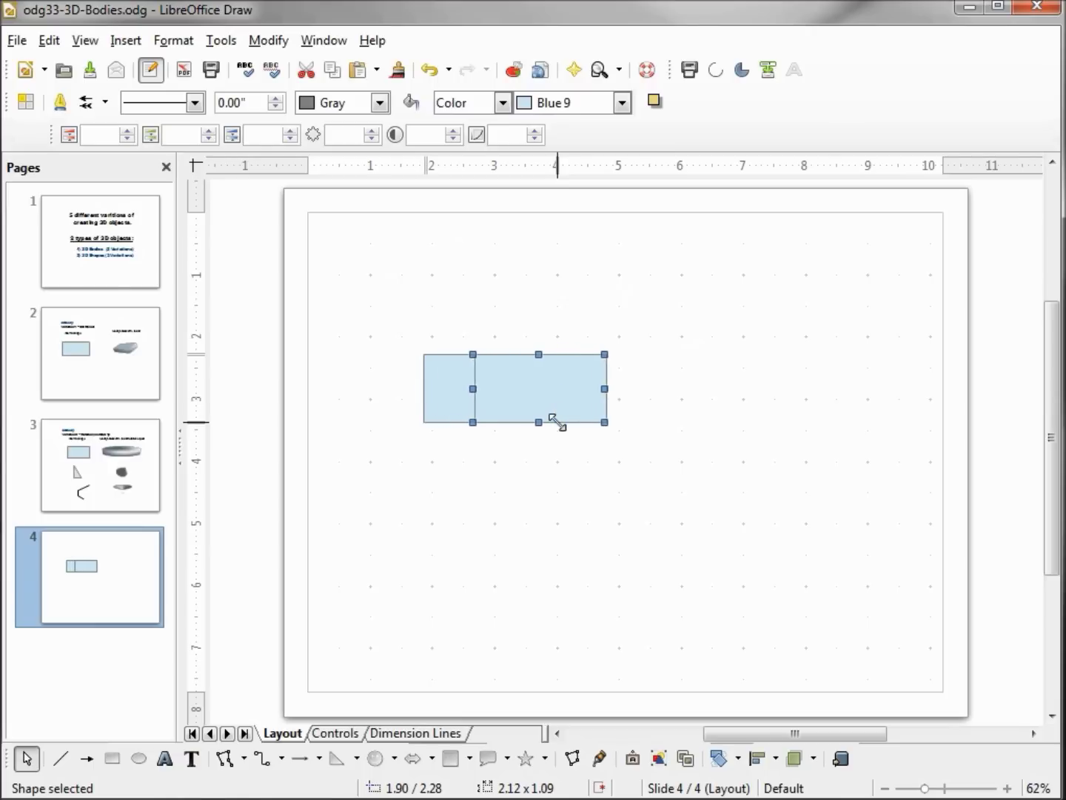
{"action": "key", "text": "Right"}
{"action": "key", "text": "Right"}
{"action": "key", "text": "Right"}
{"action": "key", "text": "Right"}
{"action": "key", "text": "Right"}
{"action": "key", "text": "Right"}
{"action": "key", "text": "Right"}
{"action": "key", "text": "Right"}
{"action": "key", "text": "Right"}
{"action": "key", "text": "Right"}
{"action": "key", "text": "Right"}
{"action": "key", "text": "Right"}
{"action": "key", "text": "Right"}
{"action": "key", "text": "Right"}
{"action": "key", "text": "Right"}
{"action": "key", "text": "Right"}
{"action": "key", "text": "Right"}
{"action": "key", "text": "Right"}
{"action": "key", "text": "Right"}
{"action": "key", "text": "Right"}
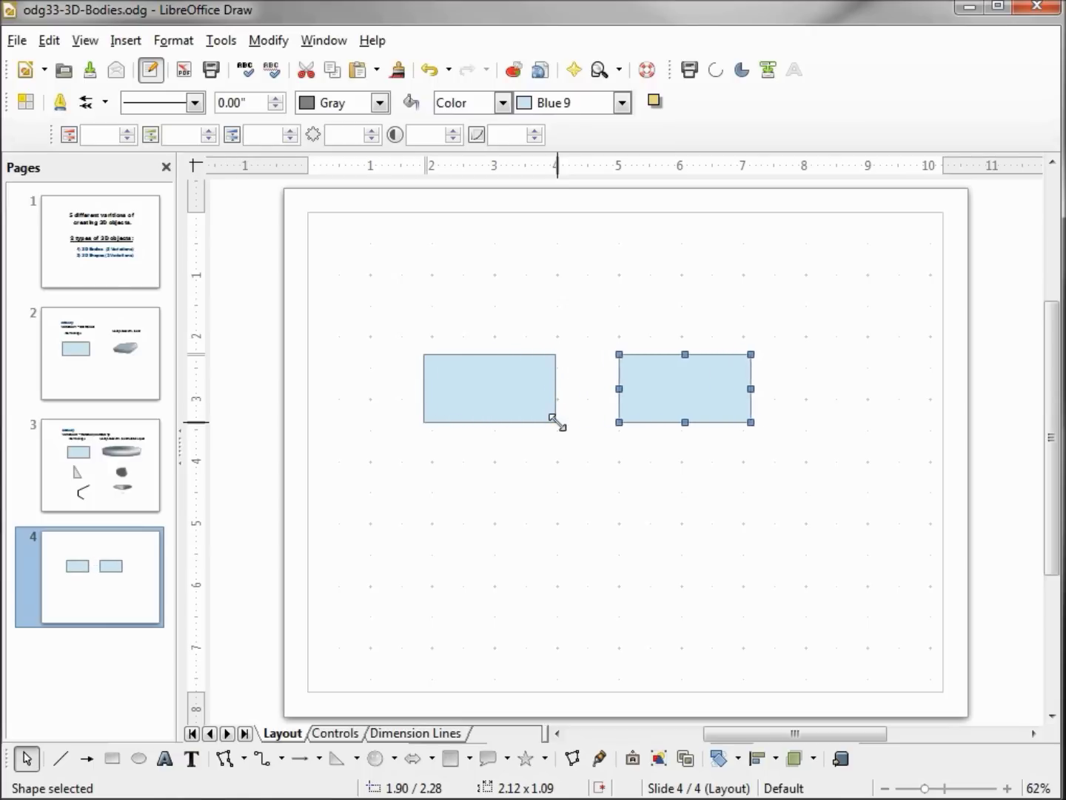
{"action": "key", "text": "Right"}
{"action": "key", "text": "Right"}
{"action": "key", "text": "Right"}
{"action": "key", "text": "Right"}
{"action": "key", "text": "Right"}
{"action": "key", "text": "Right"}
{"action": "key", "text": "Right"}
{"action": "key", "text": "Right"}
{"action": "key", "text": "Right"}
{"action": "key", "text": "Right"}
{"action": "key", "text": "Right"}
{"action": "key", "text": "Right"}
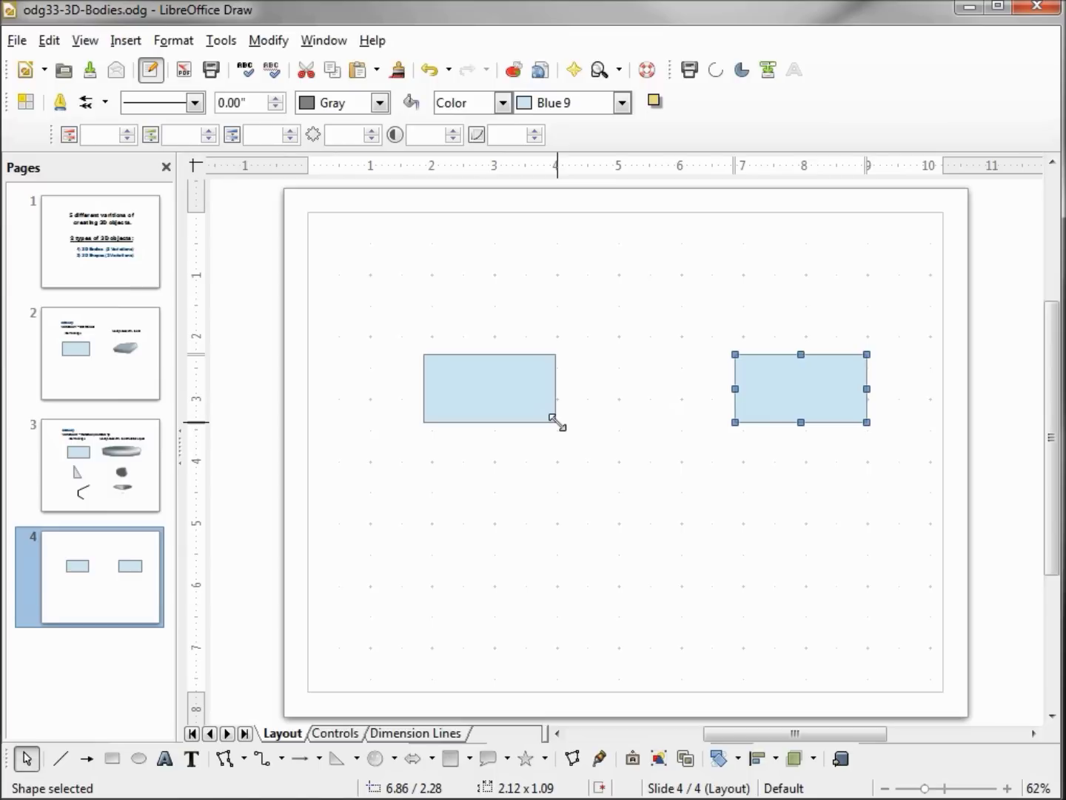
Step: Float the 3D effects toolbar and set the right rectangle's rotation axis just left of it
{"action": "left_click", "coordinate": [739, 760]}
{"action": "left_click_drag", "start_coordinate": [748, 789], "coordinate": [269, 341]}
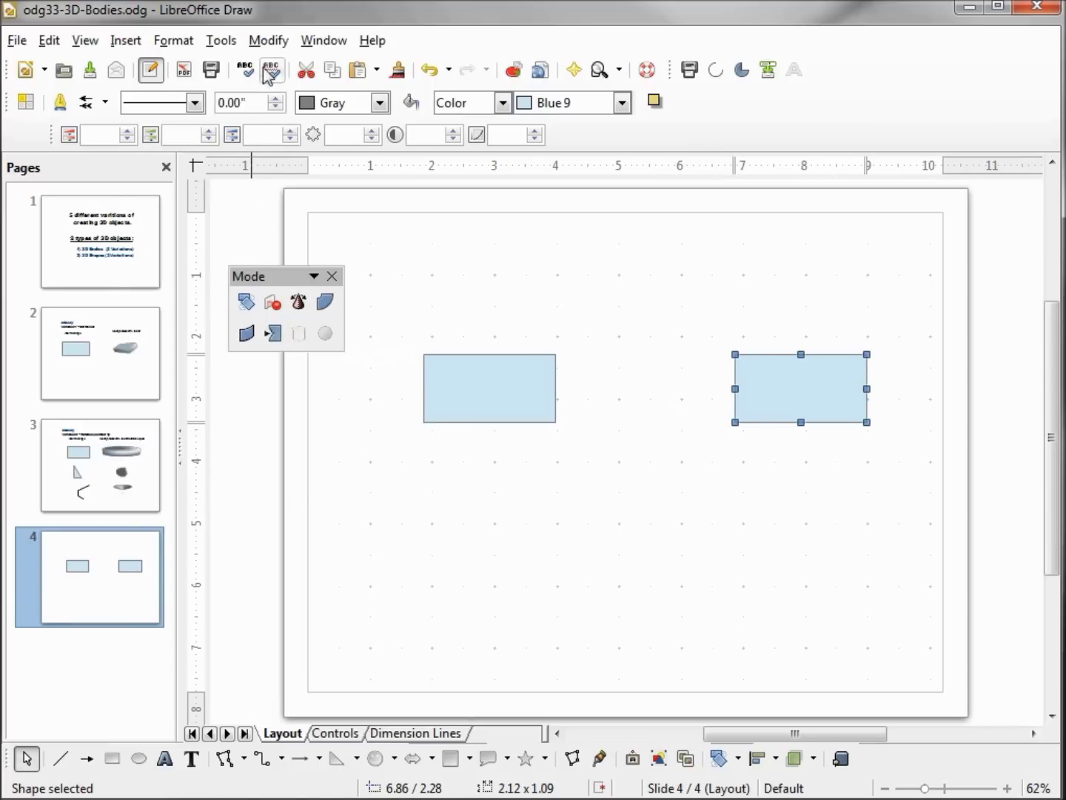
{"action": "left_click", "coordinate": [269, 42]}
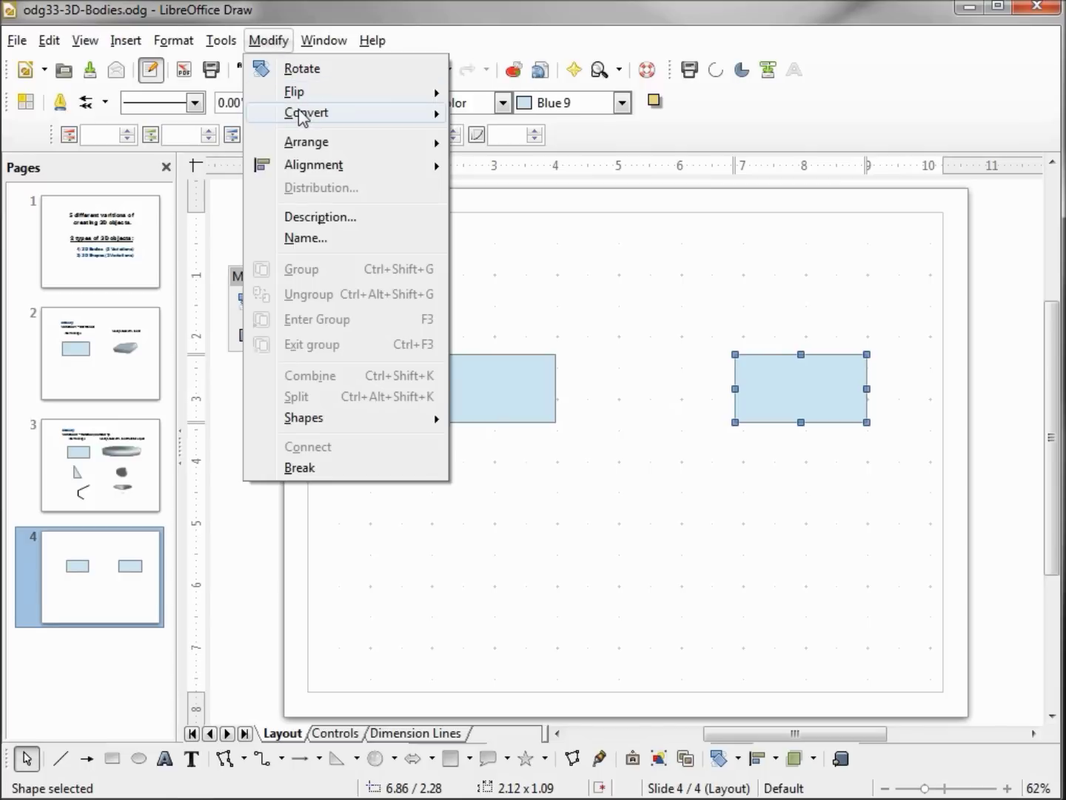
{"action": "mouse_move", "coordinate": [379, 112]}
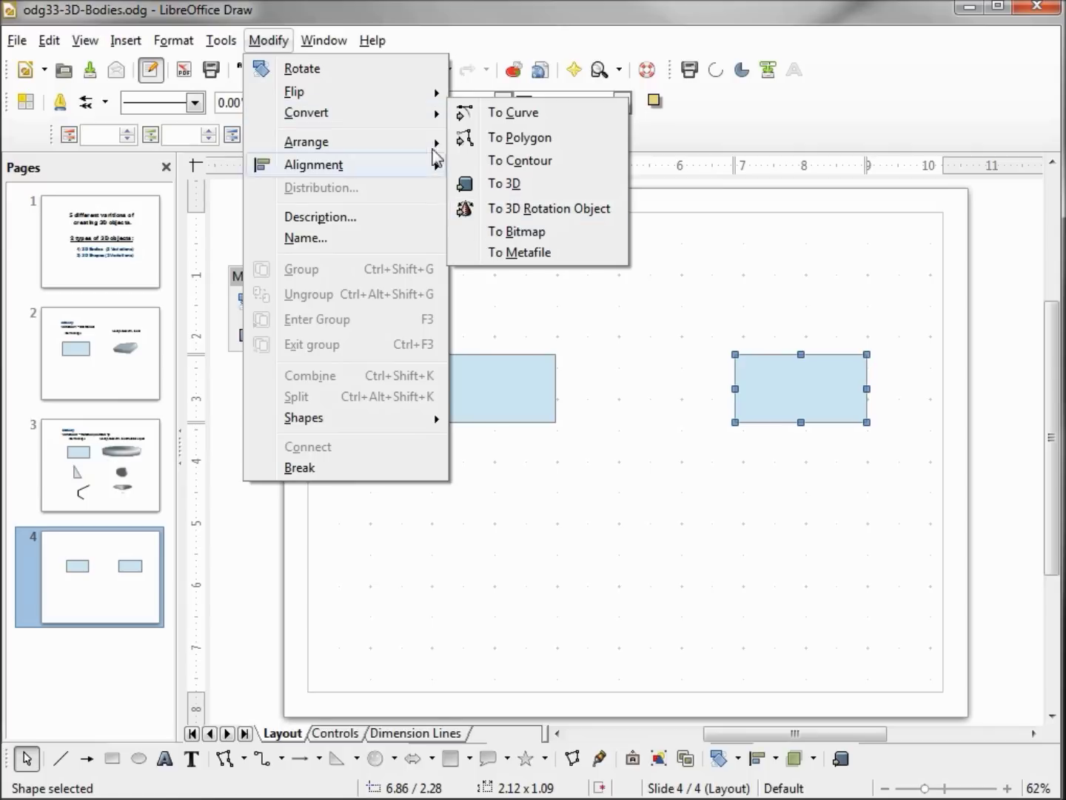
{"action": "key", "text": "Escape"}
{"action": "key", "text": "Escape"}
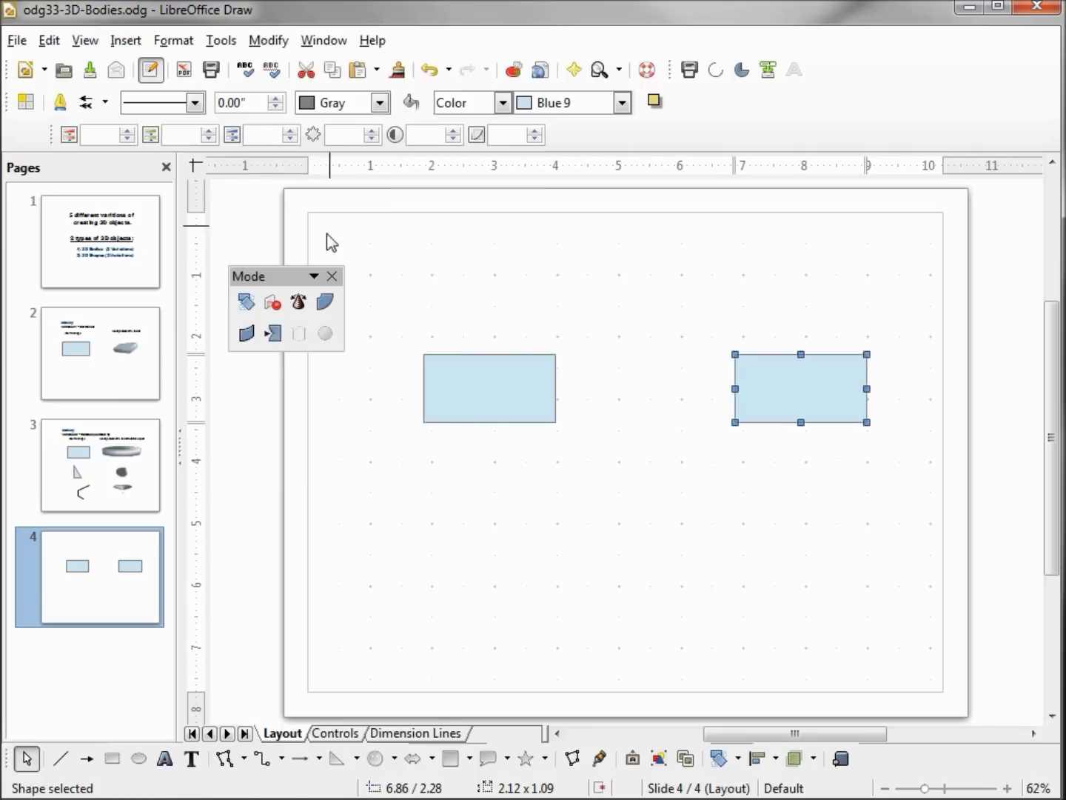
{"action": "left_click", "coordinate": [298, 302]}
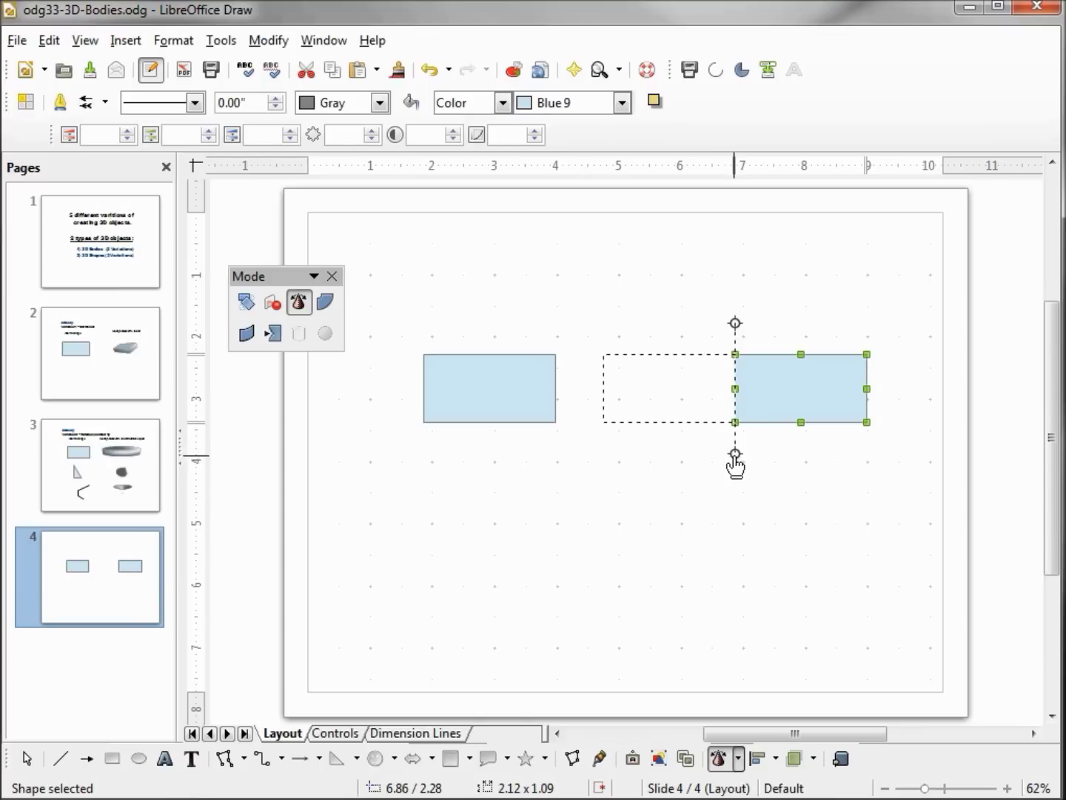
{"action": "left_click_drag", "start_coordinate": [735, 462], "coordinate": [705, 481]}
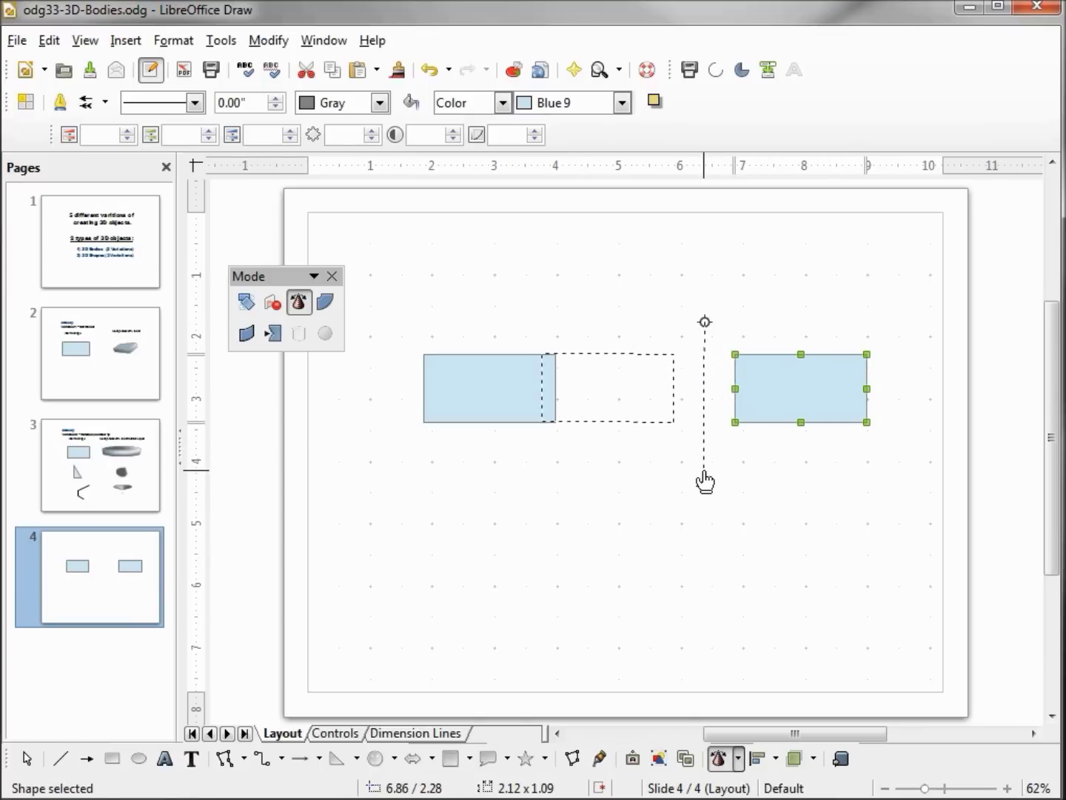
Step: Spin the right rectangle into a torus and tilt it to show its hole
{"action": "left_click", "coordinate": [792, 380]}
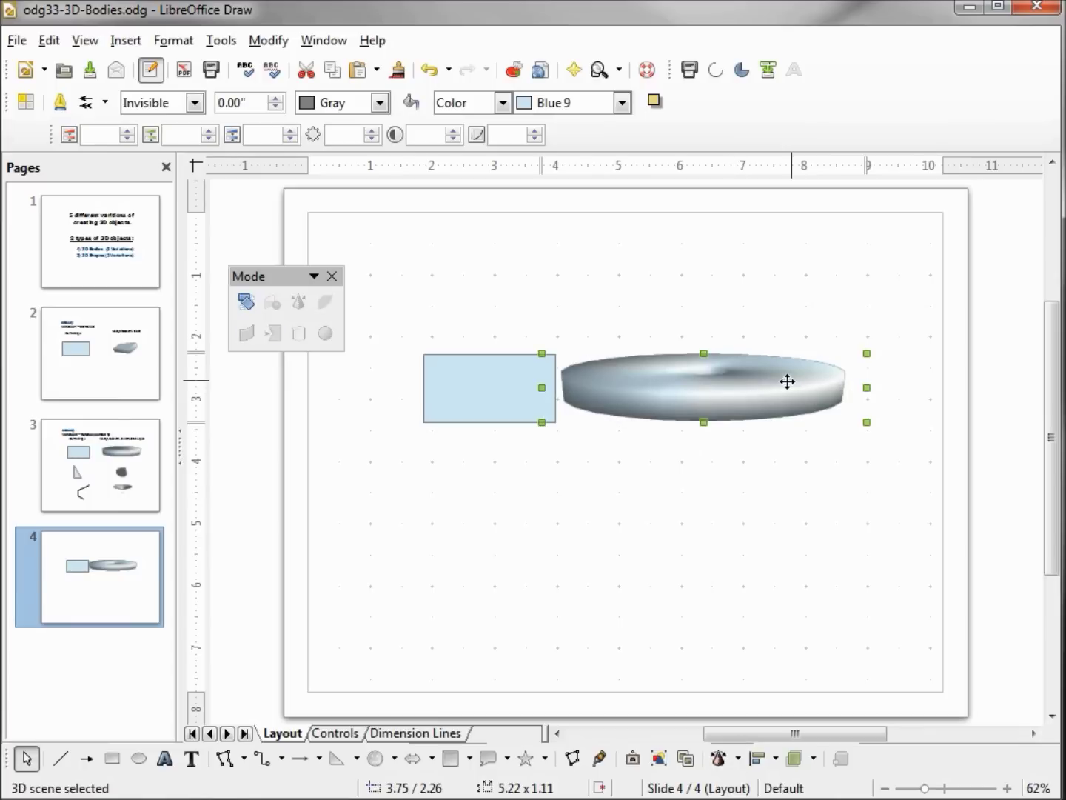
{"action": "left_click", "coordinate": [859, 388]}
{"action": "left_click_drag", "start_coordinate": [869, 385], "coordinate": [874, 431]}
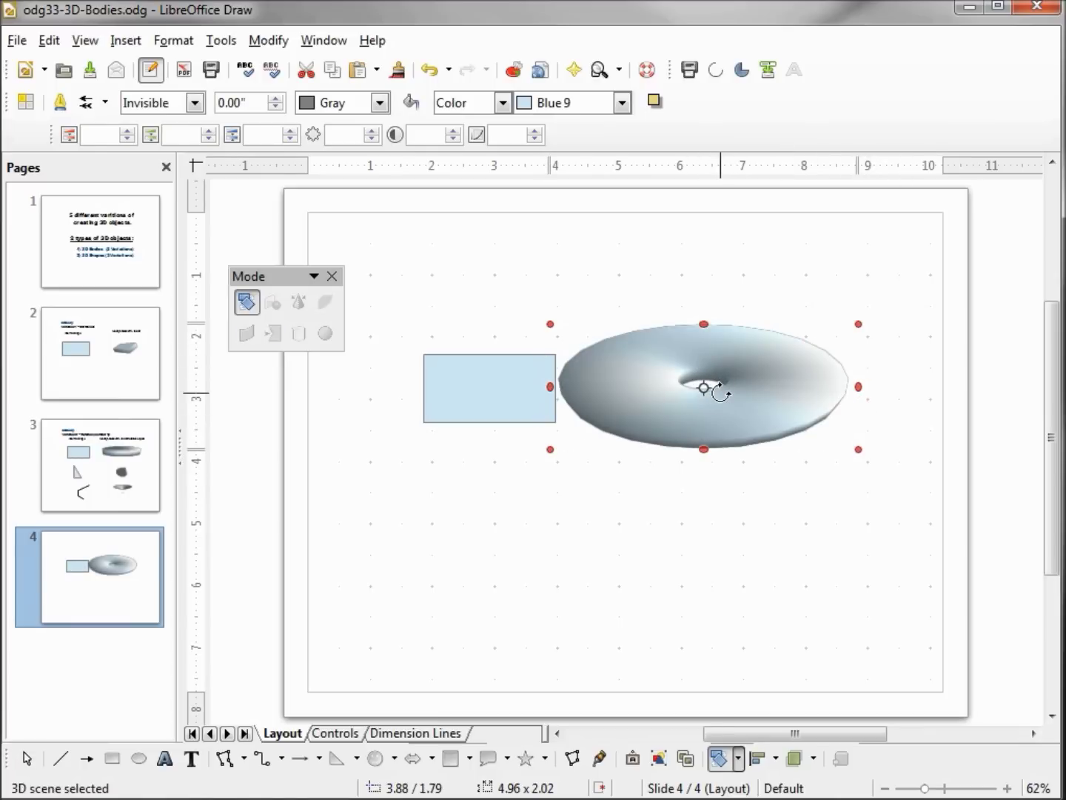
Step: Delete the torus, leaving only the left light-blue rectangle
{"action": "left_click", "coordinate": [745, 516]}
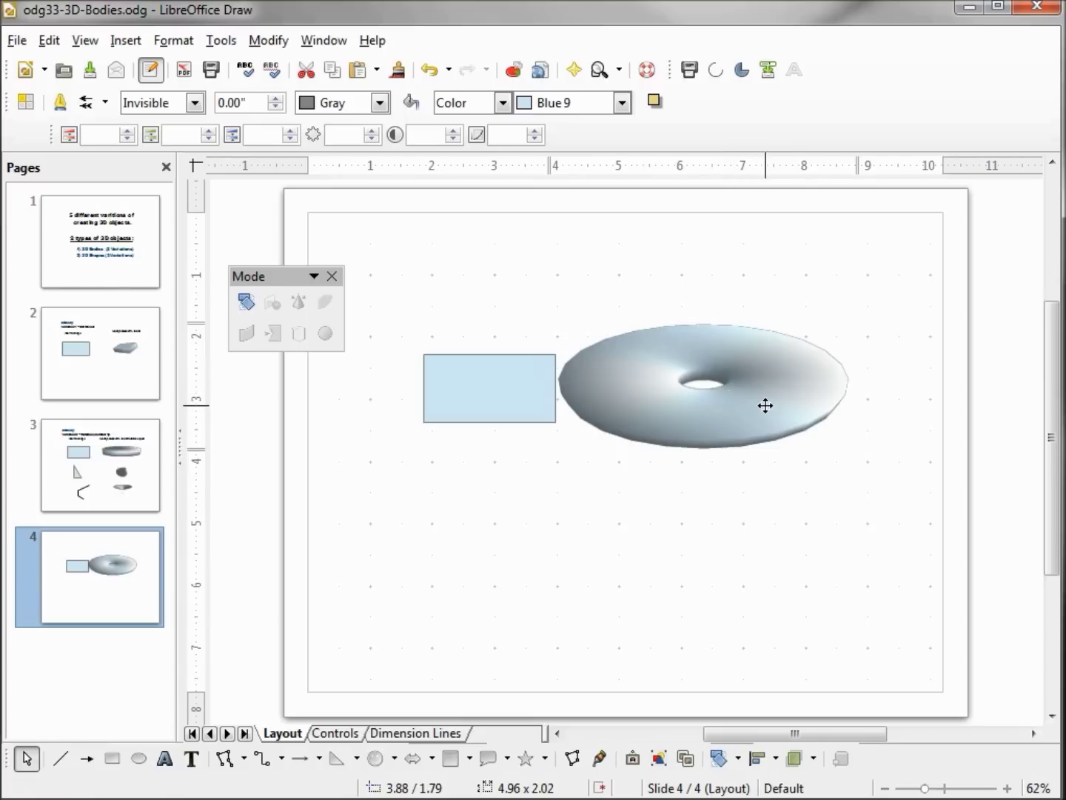
{"action": "left_click", "coordinate": [764, 404]}
{"action": "key", "text": "Delete"}
{"action": "left_click", "coordinate": [508, 397]}
{"action": "key", "text": "Escape"}
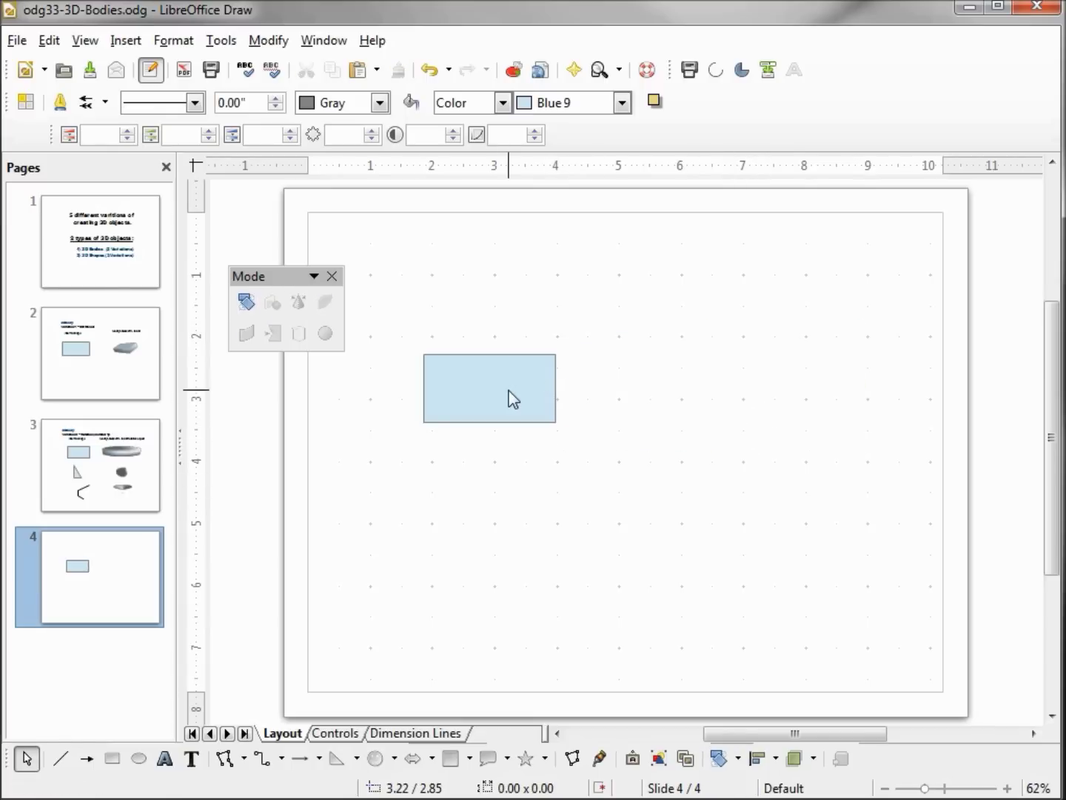
Step: Narrow the rectangle into a 0.13 x 1.09 strip and place a copy to its right
{"action": "left_click", "coordinate": [513, 397]}
{"action": "left_click_drag", "start_coordinate": [556, 388], "coordinate": [432, 377]}
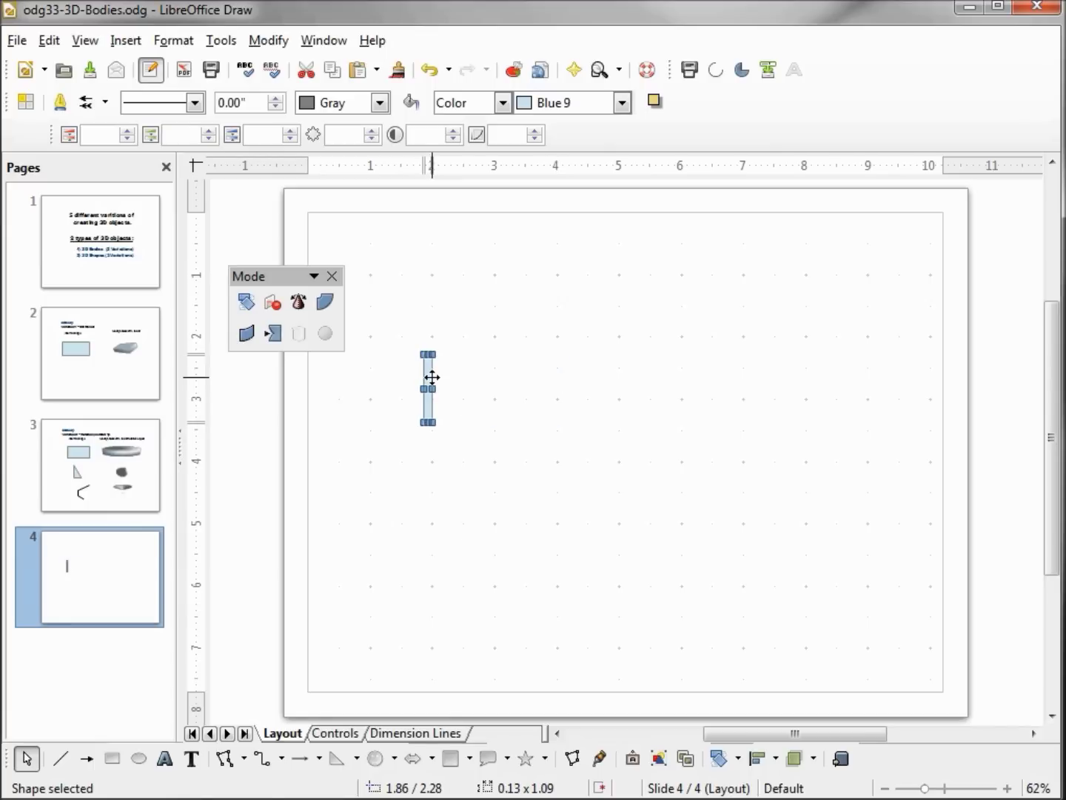
{"action": "key", "text": "ctrl+c"}
{"action": "key", "text": "ctrl+v"}
{"action": "key", "text": "Right"}
{"action": "key", "text": "Right"}
{"action": "key", "text": "Right"}
{"action": "key", "text": "Right"}
{"action": "key", "text": "Right"}
{"action": "key", "text": "Right"}
{"action": "key", "text": "Right"}
{"action": "key", "text": "Right"}
{"action": "key", "text": "Right"}
{"action": "key", "text": "Right"}
{"action": "key", "text": "Right"}
{"action": "key", "text": "Right"}
{"action": "key", "text": "Right"}
{"action": "key", "text": "Right"}
{"action": "key", "text": "Right"}
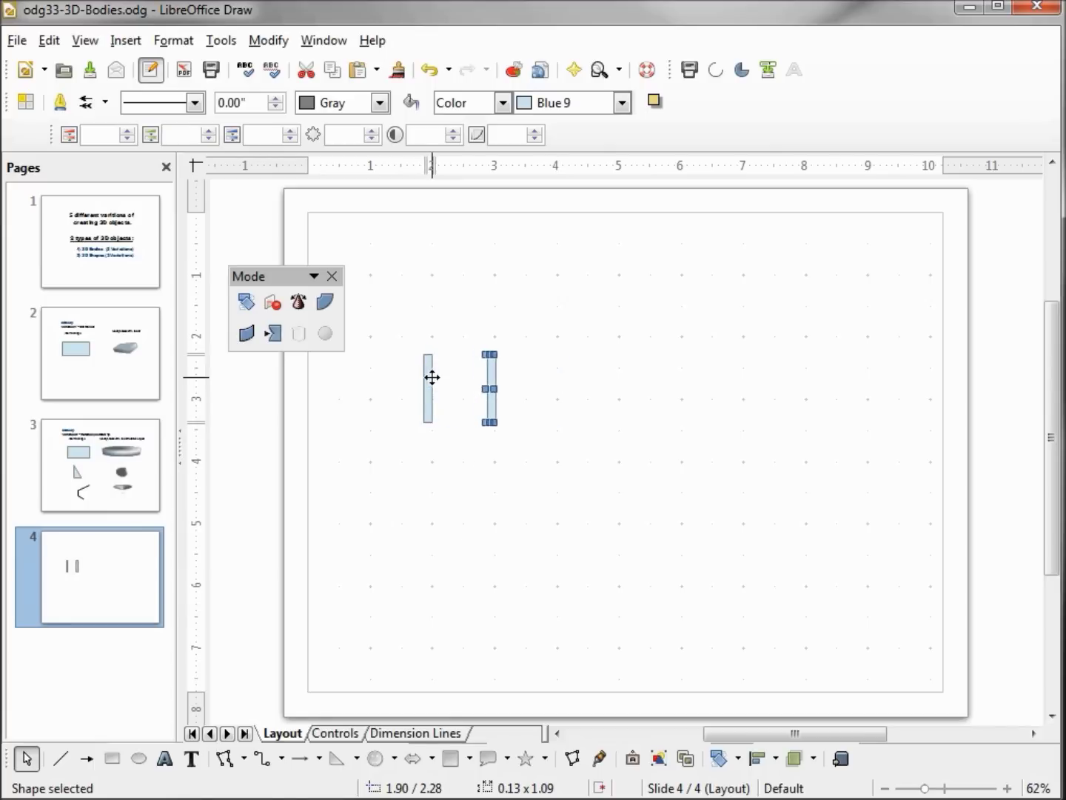
{"action": "key", "text": "Right"}
{"action": "key", "text": "Right"}
{"action": "key", "text": "Right"}
{"action": "key", "text": "Right"}
{"action": "key", "text": "Right"}
{"action": "key", "text": "Right"}
{"action": "key", "text": "Right"}
{"action": "key", "text": "Right"}
{"action": "key", "text": "Right"}
{"action": "key", "text": "Right"}
{"action": "key", "text": "Right"}
{"action": "key", "text": "Right"}
{"action": "key", "text": "Right"}
{"action": "key", "text": "Right"}
{"action": "key", "text": "Right"}
{"action": "key", "text": "Right"}
{"action": "key", "text": "Right"}
{"action": "key", "text": "Right"}
{"action": "key", "text": "Right"}
{"action": "key", "text": "Right"}
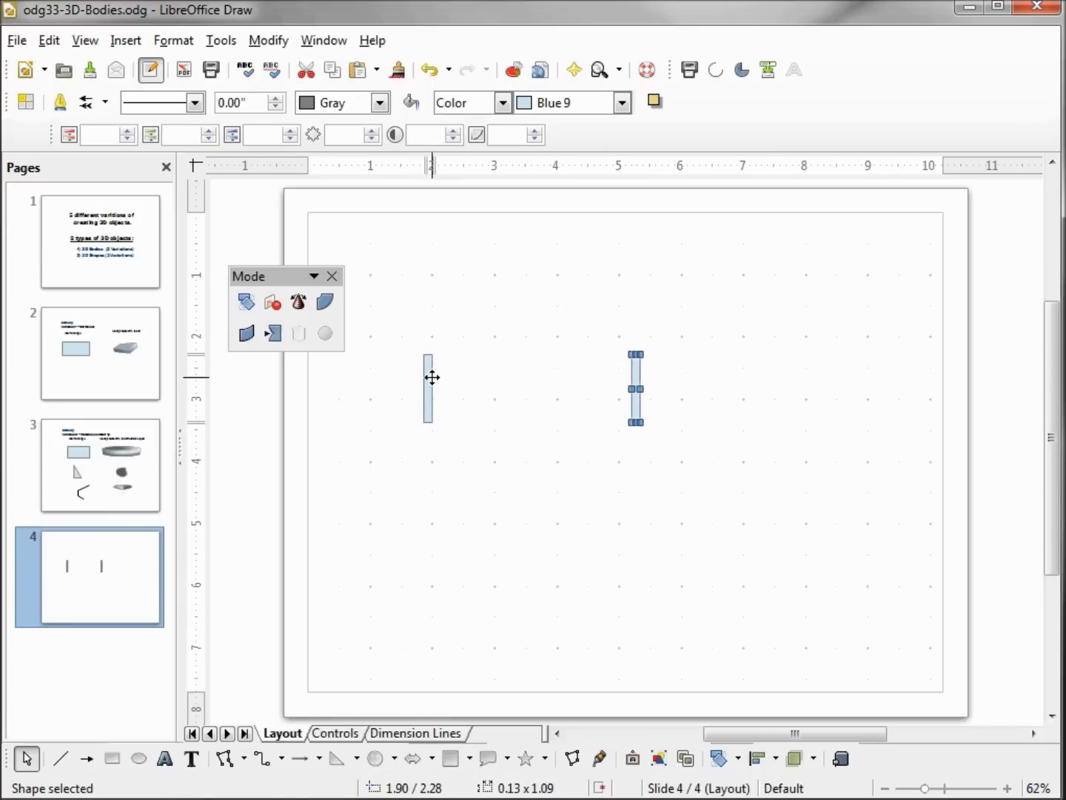
{"action": "key", "text": "Right"}
{"action": "key", "text": "Right"}
{"action": "key", "text": "Right"}
{"action": "key", "text": "Right"}
{"action": "key", "text": "Right"}
{"action": "key", "text": "Right"}
{"action": "key", "text": "Right"}
{"action": "key", "text": "Right"}
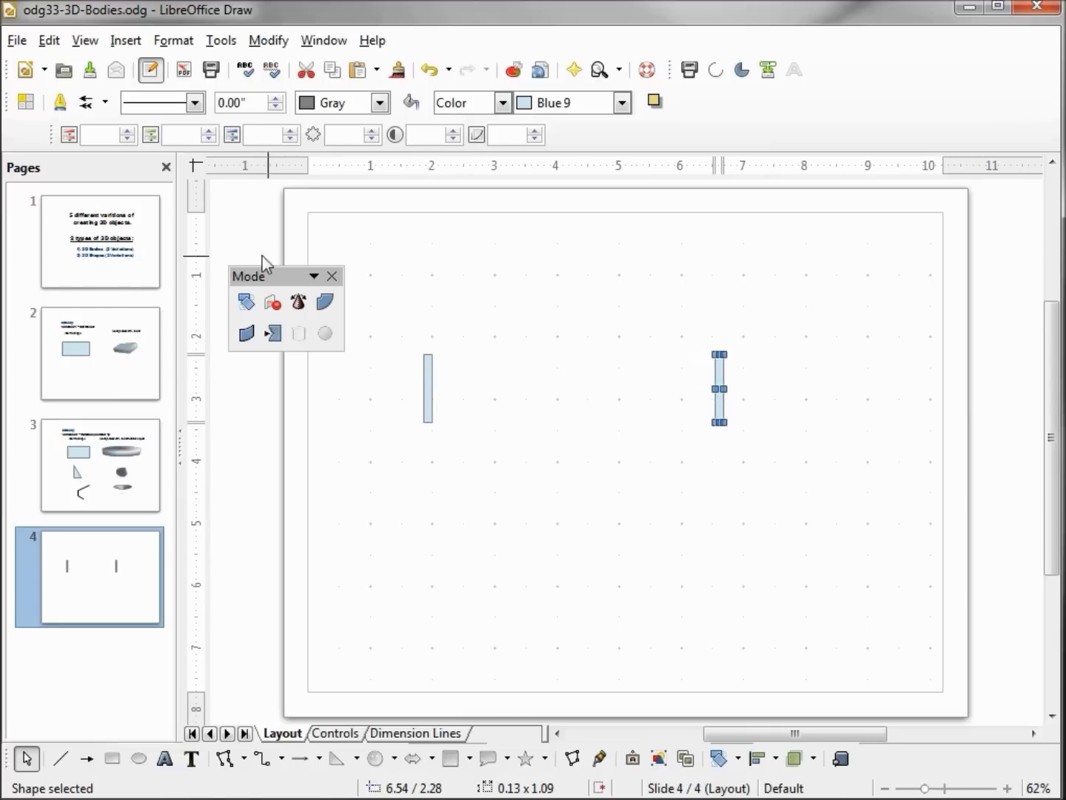
Step: Spin the strip copy around an axis just left of it into a cup-shaped 3D body
{"action": "left_click", "coordinate": [300, 302]}
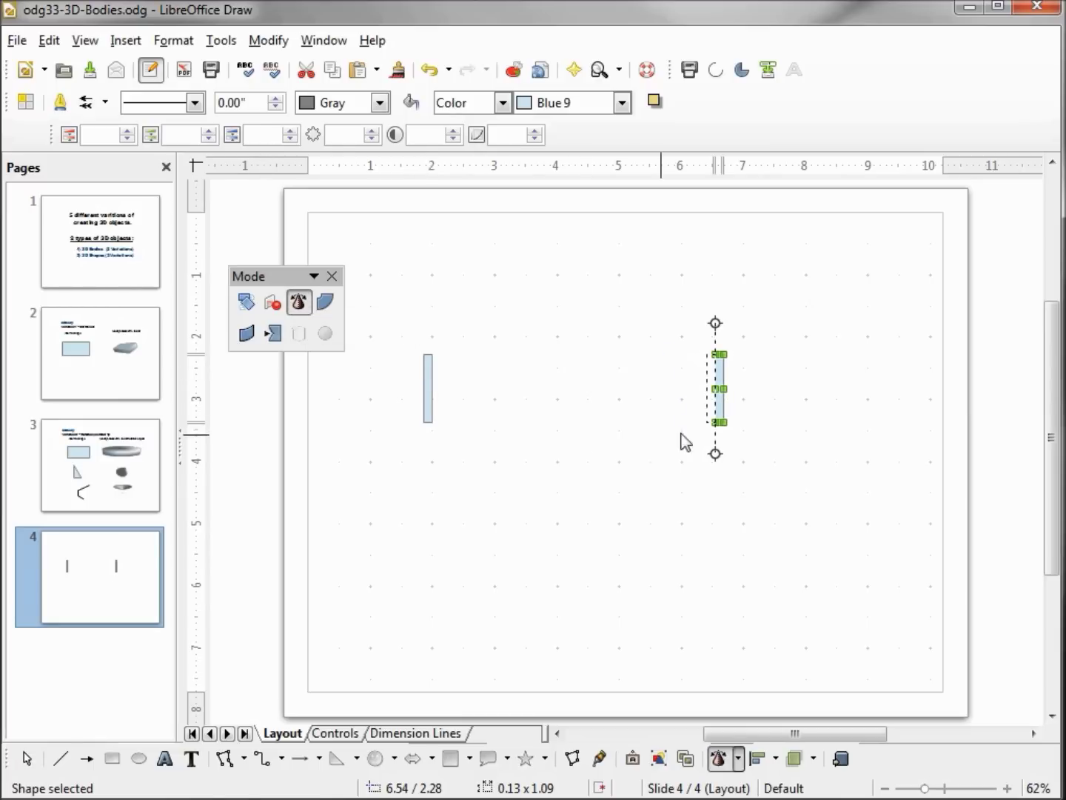
{"action": "left_click_drag", "start_coordinate": [715, 452], "coordinate": [709, 453]}
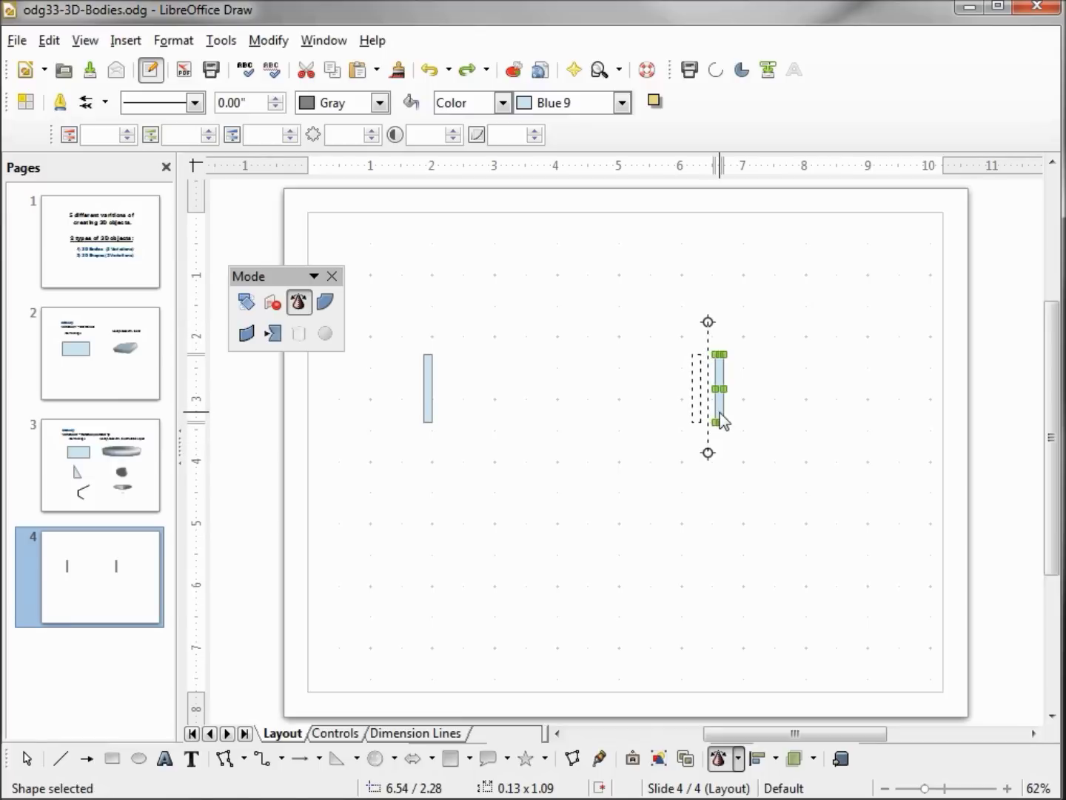
{"action": "left_click", "coordinate": [720, 420]}
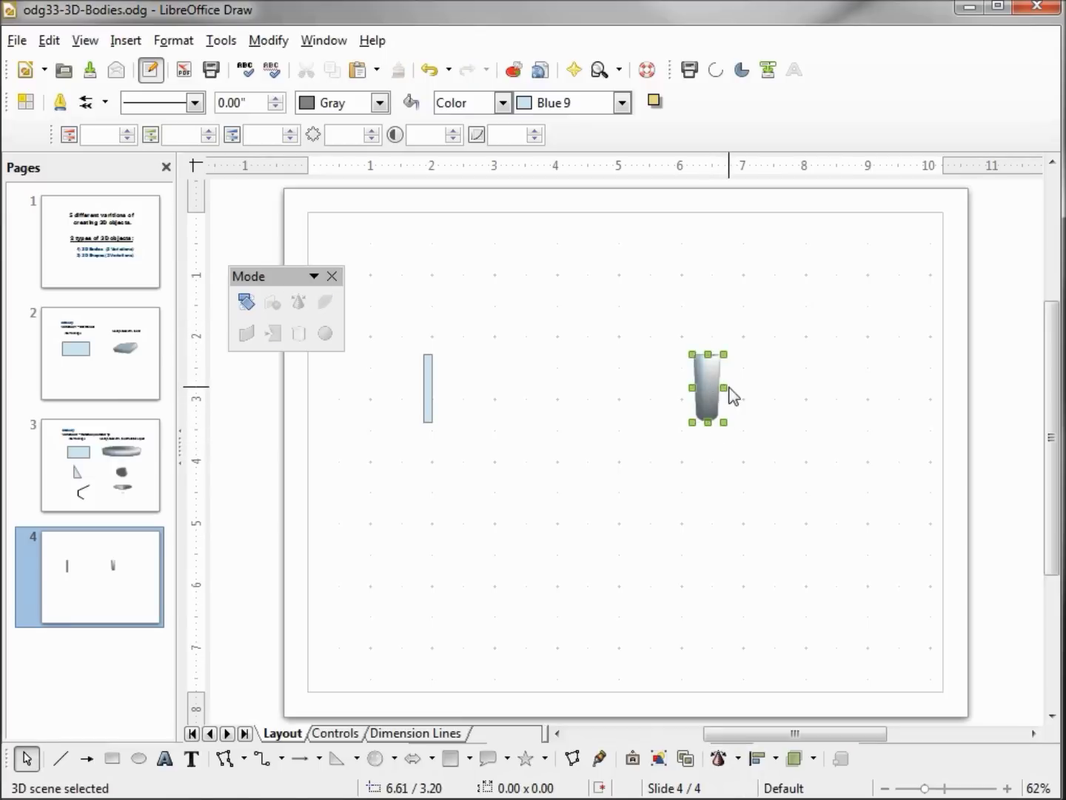
Step: Rotate the spun 3D body beside the strip twice so it tips into a slanted hollow tube
{"action": "left_click", "coordinate": [713, 386]}
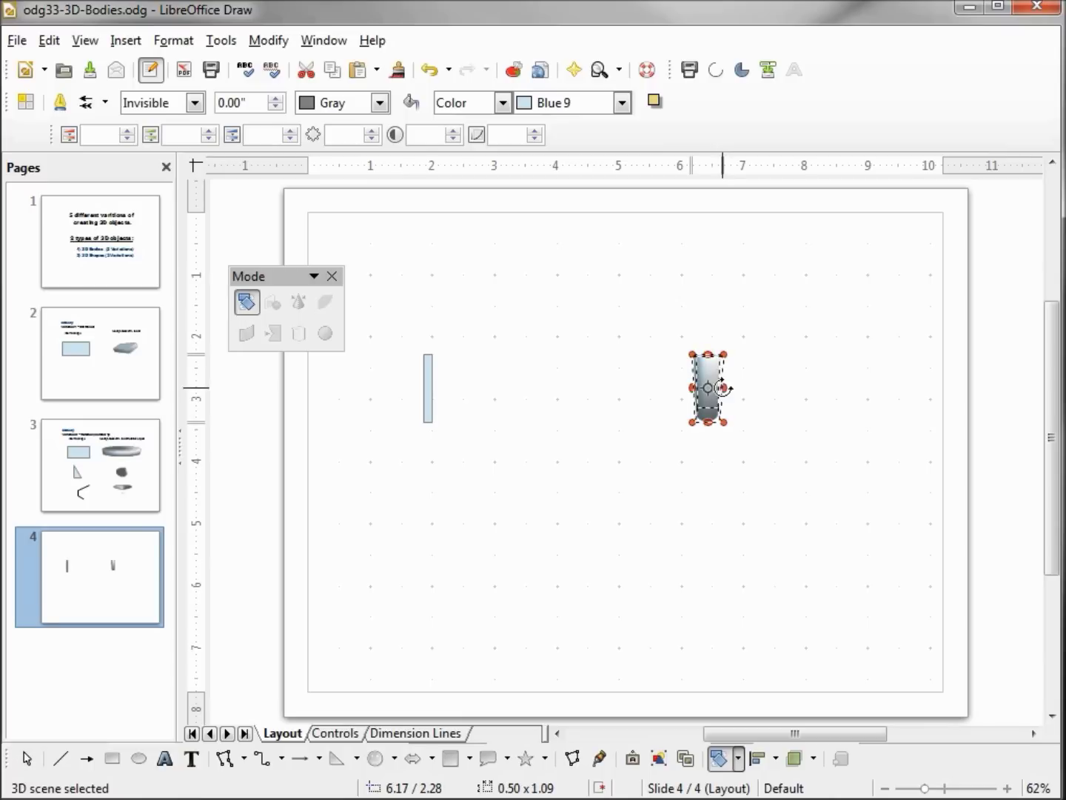
{"action": "mouse_move", "coordinate": [721, 388]}
{"action": "left_mouse_down"}
{"action": "mouse_move", "coordinate": [719, 411]}
{"action": "mouse_move", "coordinate": [729, 415]}
{"action": "mouse_move", "coordinate": [715, 383]}
{"action": "mouse_move", "coordinate": [733, 400]}
{"action": "left_mouse_up"}
{"action": "left_click", "coordinate": [726, 401]}
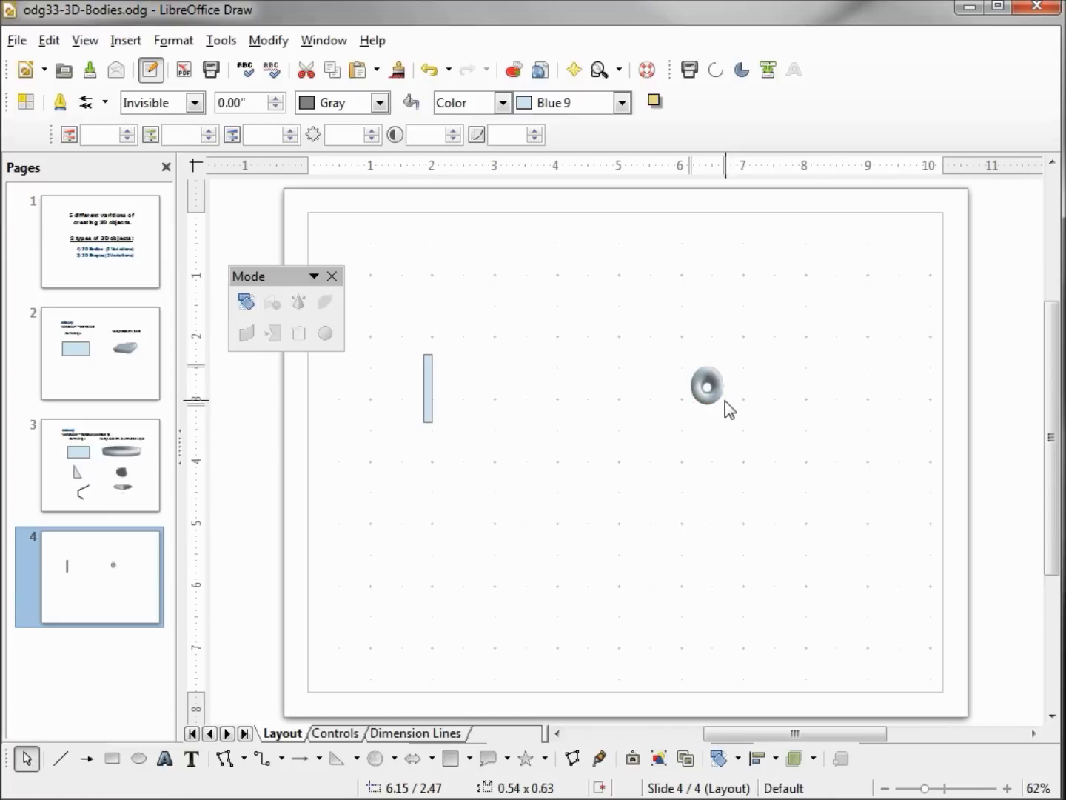
{"action": "left_click", "coordinate": [713, 398]}
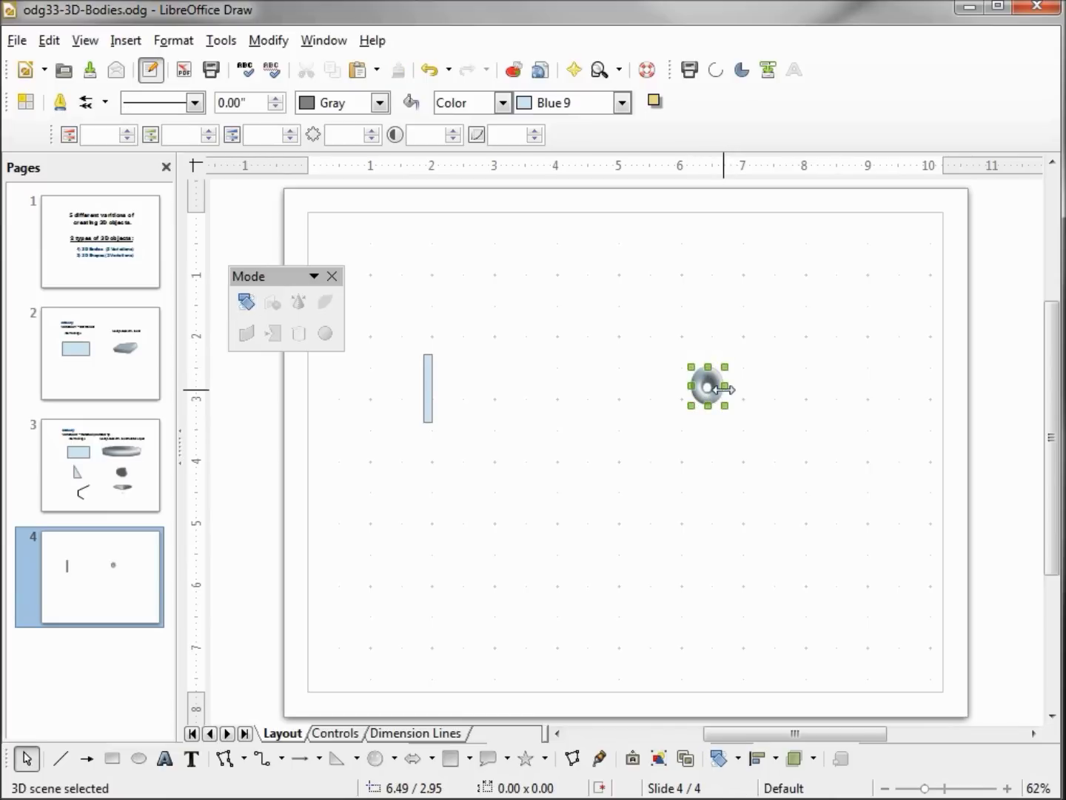
{"action": "left_click", "coordinate": [718, 385]}
{"action": "left_click_drag", "start_coordinate": [718, 385], "coordinate": [726, 429]}
{"action": "left_click", "coordinate": [725, 429]}
Step: Draw a small circle below the strip and place a copy of it to the right
{"action": "left_click", "coordinate": [357, 757]}
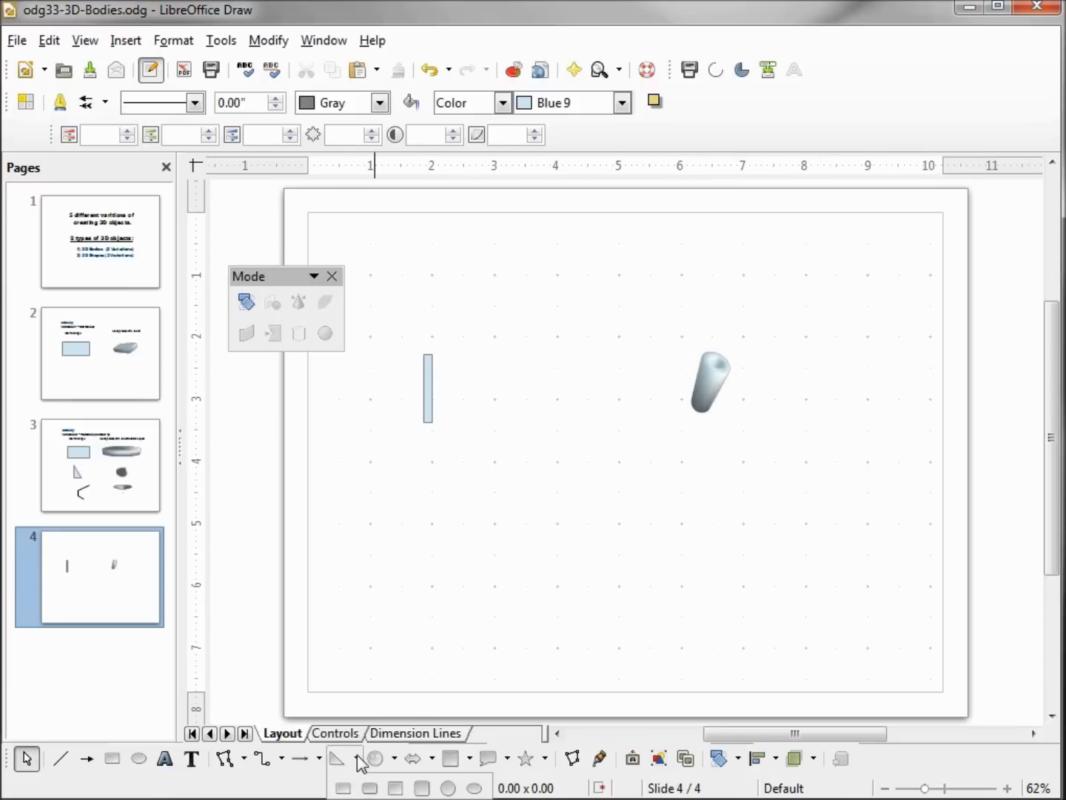
{"action": "left_click", "coordinate": [448, 787]}
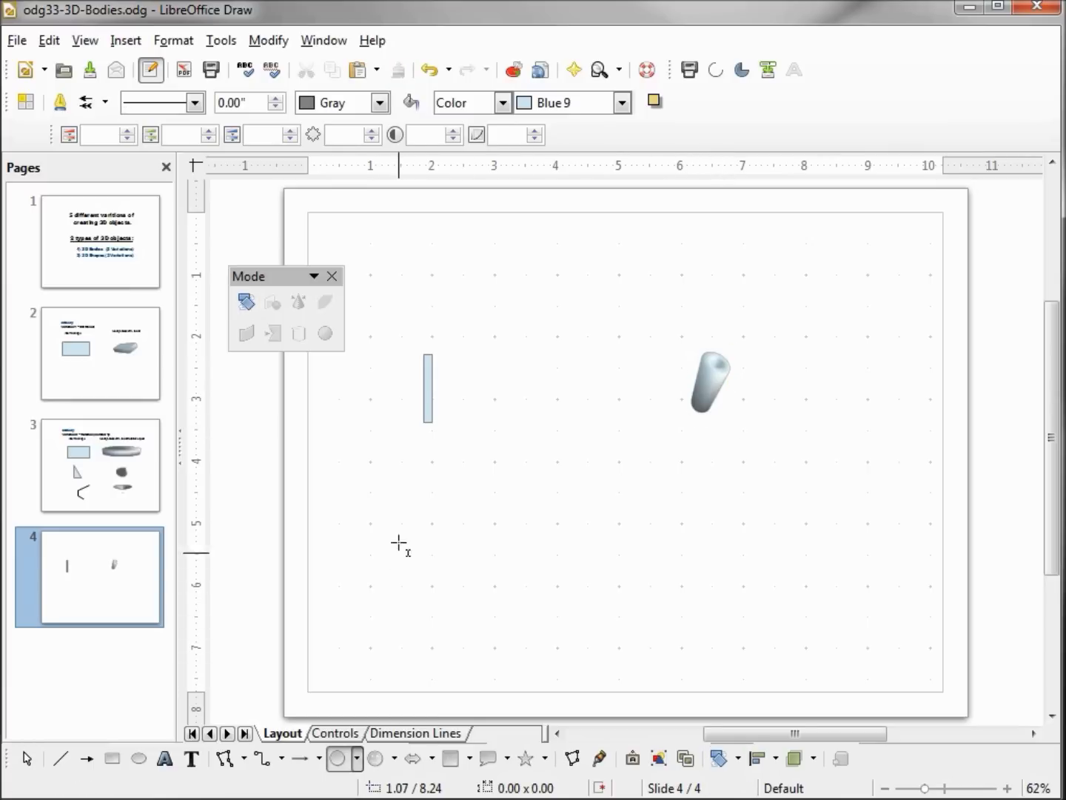
{"action": "left_click_drag", "start_coordinate": [414, 473], "coordinate": [464, 521]}
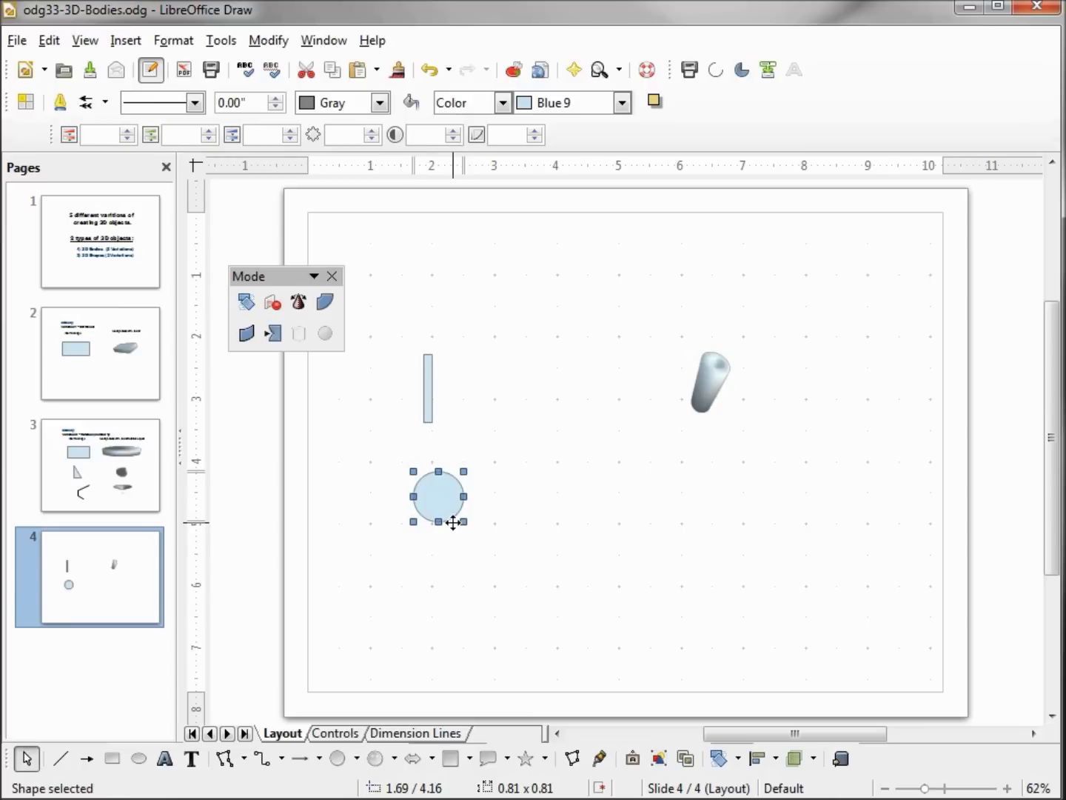
{"action": "key", "text": "ctrl+c"}
{"action": "key", "text": "ctrl+v"}
{"action": "key", "text": "Right"}
{"action": "key", "text": "Right"}
{"action": "key", "text": "Right"}
{"action": "key", "text": "Right"}
{"action": "key", "text": "Right"}
{"action": "key", "text": "Right"}
{"action": "key", "text": "Right"}
{"action": "key", "text": "Right"}
{"action": "key", "text": "Right"}
{"action": "key", "text": "Right"}
{"action": "key", "text": "Right"}
{"action": "key", "text": "Right"}
{"action": "key", "text": "Right"}
{"action": "key", "text": "Right"}
{"action": "key", "text": "Right"}
{"action": "key", "text": "Right"}
{"action": "key", "text": "Right"}
{"action": "key", "text": "Right"}
{"action": "key", "text": "Right"}
{"action": "key", "text": "Right"}
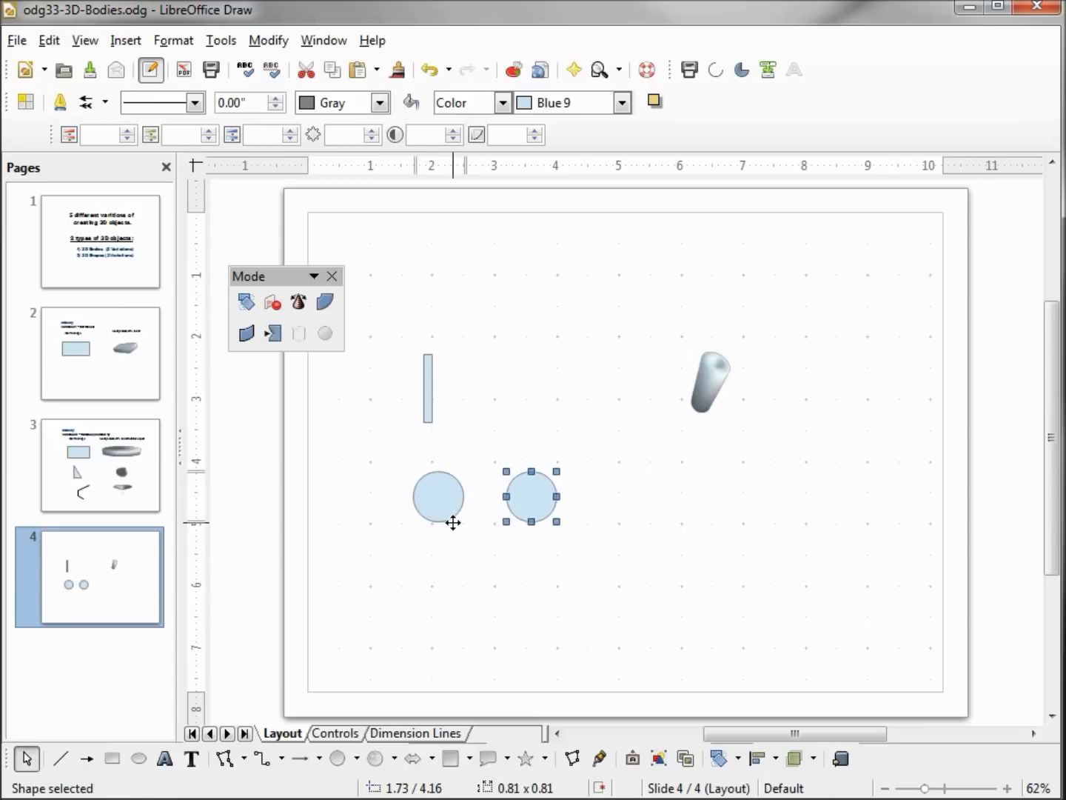
{"action": "key", "text": "Right"}
{"action": "key", "text": "Right"}
{"action": "key", "text": "Right"}
{"action": "key", "text": "Right"}
{"action": "key", "text": "Right"}
{"action": "key", "text": "Right"}
{"action": "key", "text": "Right"}
{"action": "key", "text": "Right"}
{"action": "key", "text": "Right"}
{"action": "key", "text": "Right"}
{"action": "key", "text": "Right"}
{"action": "key", "text": "Right"}
{"action": "key", "text": "Right"}
{"action": "key", "text": "Right"}
{"action": "key", "text": "Right"}
{"action": "key", "text": "Right"}
{"action": "key", "text": "Right"}
{"action": "key", "text": "Right"}
{"action": "key", "text": "Right"}
{"action": "key", "text": "Right"}
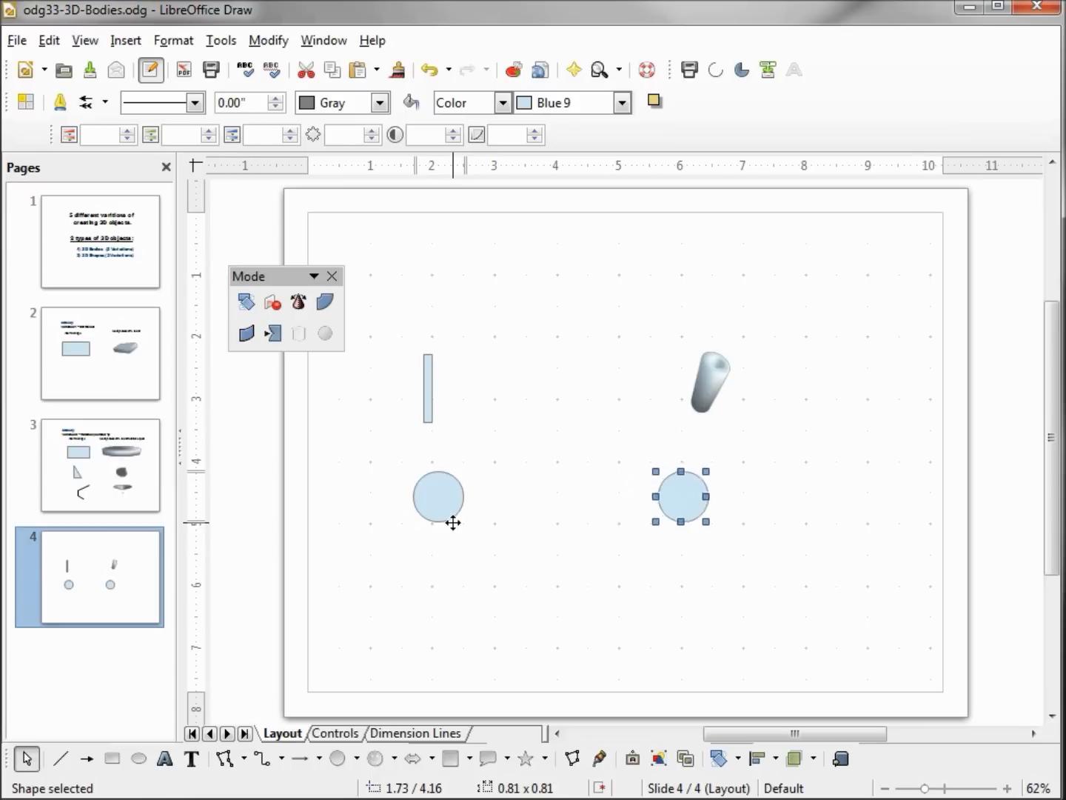
{"action": "key", "text": "Right"}
{"action": "key", "text": "Right"}
{"action": "key", "text": "Right"}
{"action": "key", "text": "Right"}
{"action": "key", "text": "Right"}
{"action": "key", "text": "Right"}
{"action": "key", "text": "Right"}
{"action": "key", "text": "Right"}
{"action": "key", "text": "Right"}
{"action": "key", "text": "Right"}
{"action": "key", "text": "Right"}
{"action": "key", "text": "Right"}
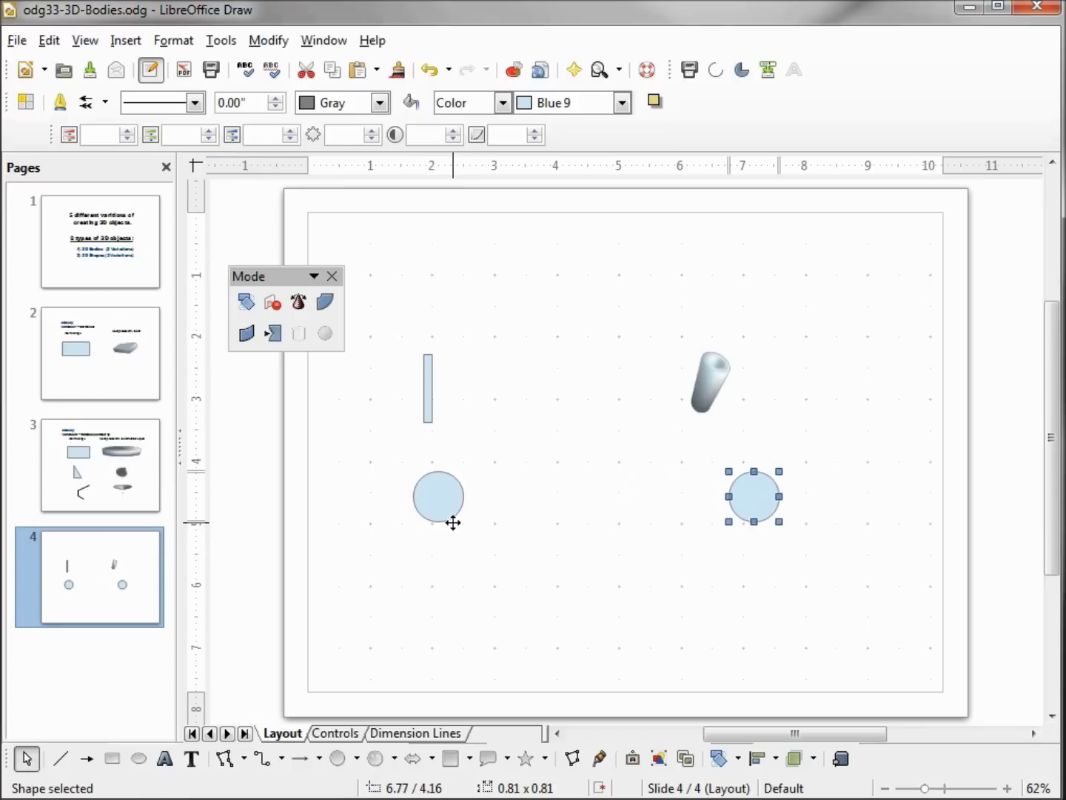
Step: Spin the circle copy around an axis on its left into a 3D torus, tilted to show its hole
{"action": "left_click", "coordinate": [297, 302]}
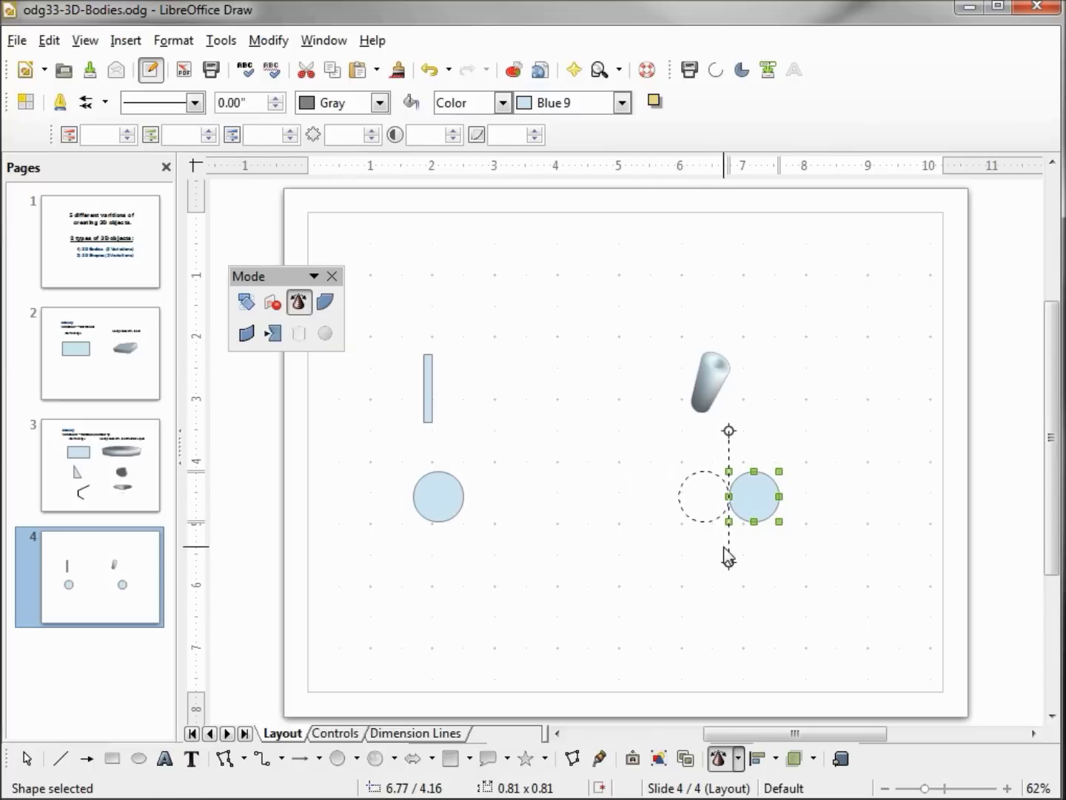
{"action": "left_click_drag", "start_coordinate": [729, 559], "coordinate": [703, 558]}
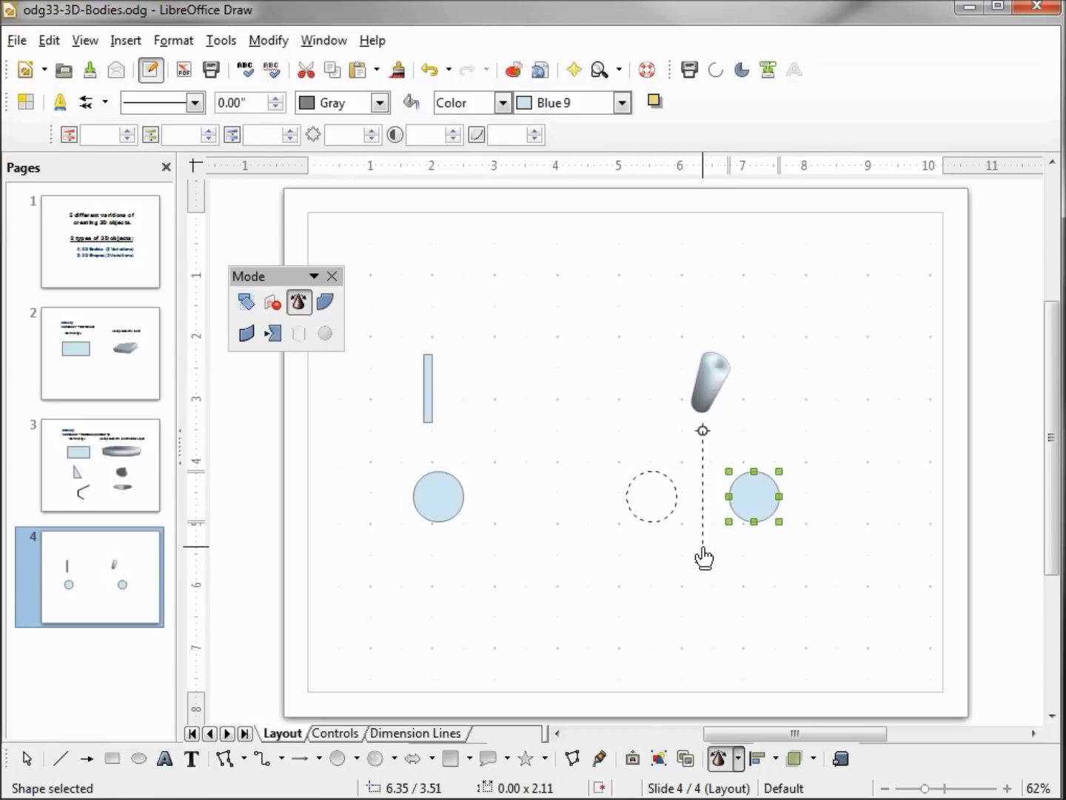
{"action": "left_click", "coordinate": [750, 505]}
{"action": "left_click", "coordinate": [775, 499]}
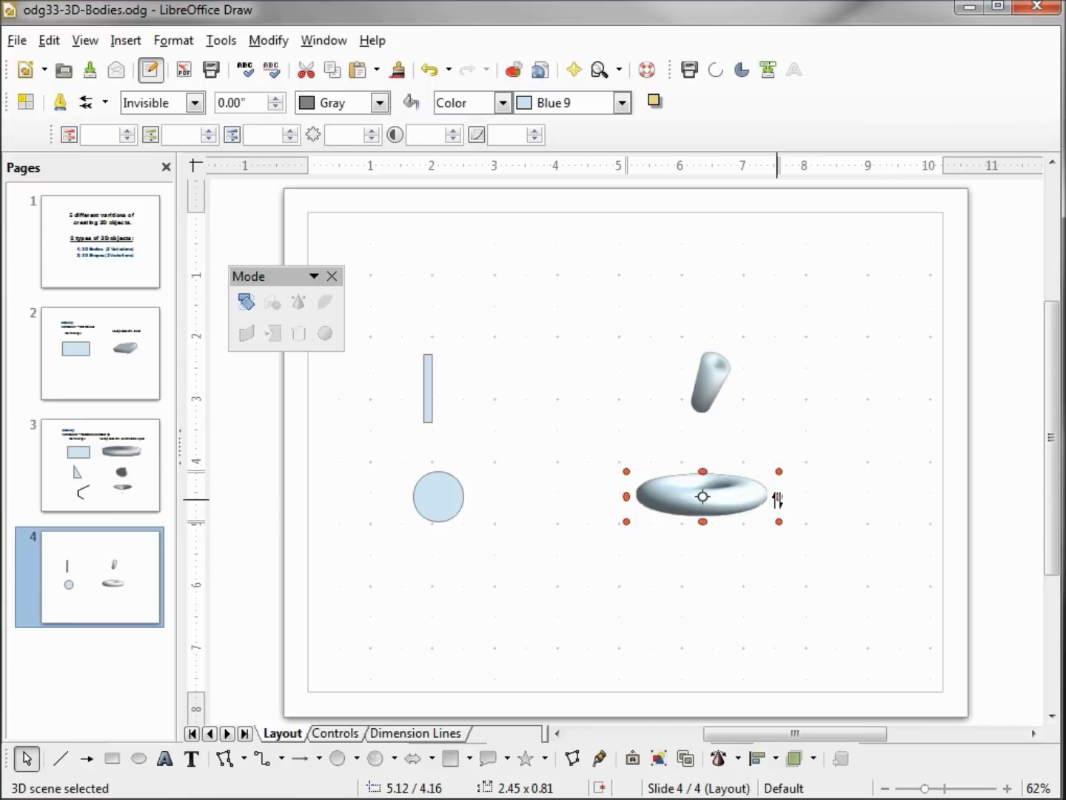
{"action": "mouse_move", "coordinate": [778, 493]}
{"action": "left_mouse_down"}
{"action": "mouse_move", "coordinate": [780, 527]}
{"action": "mouse_move", "coordinate": [776, 474]}
{"action": "left_mouse_up"}
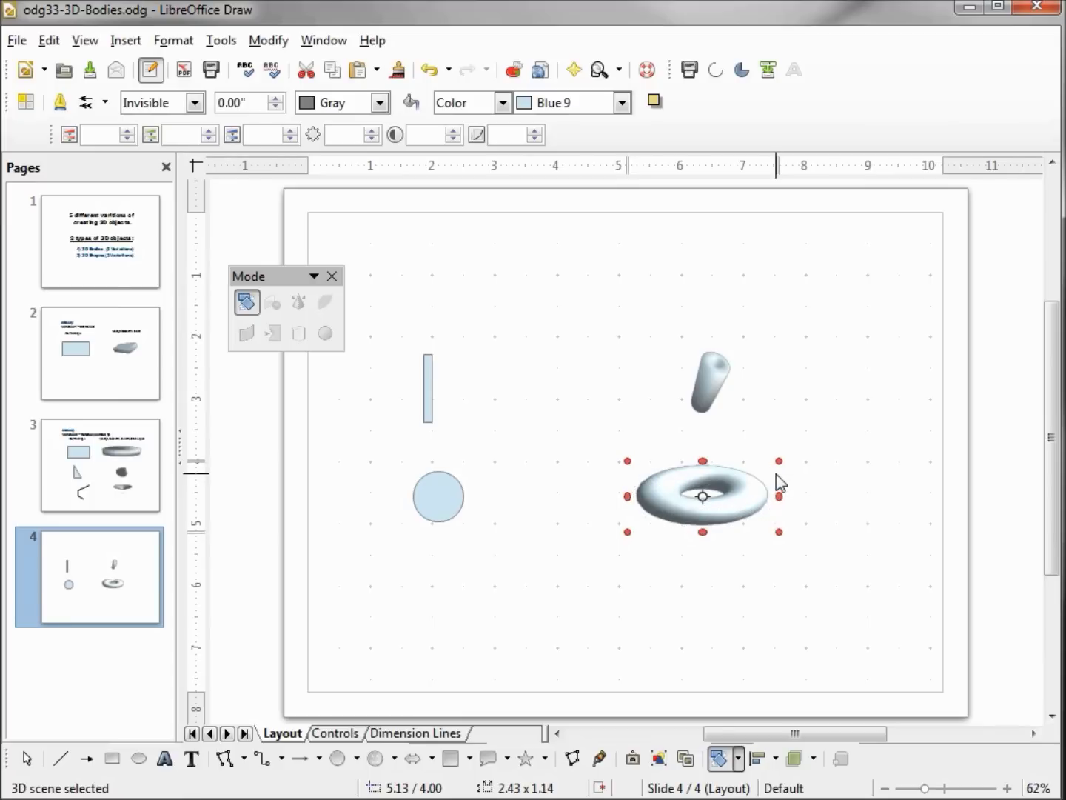
{"action": "left_click", "coordinate": [243, 758]}
Step: Draw a bent five-corner 45-degree polyline below the circle
{"action": "left_click", "coordinate": [259, 789]}
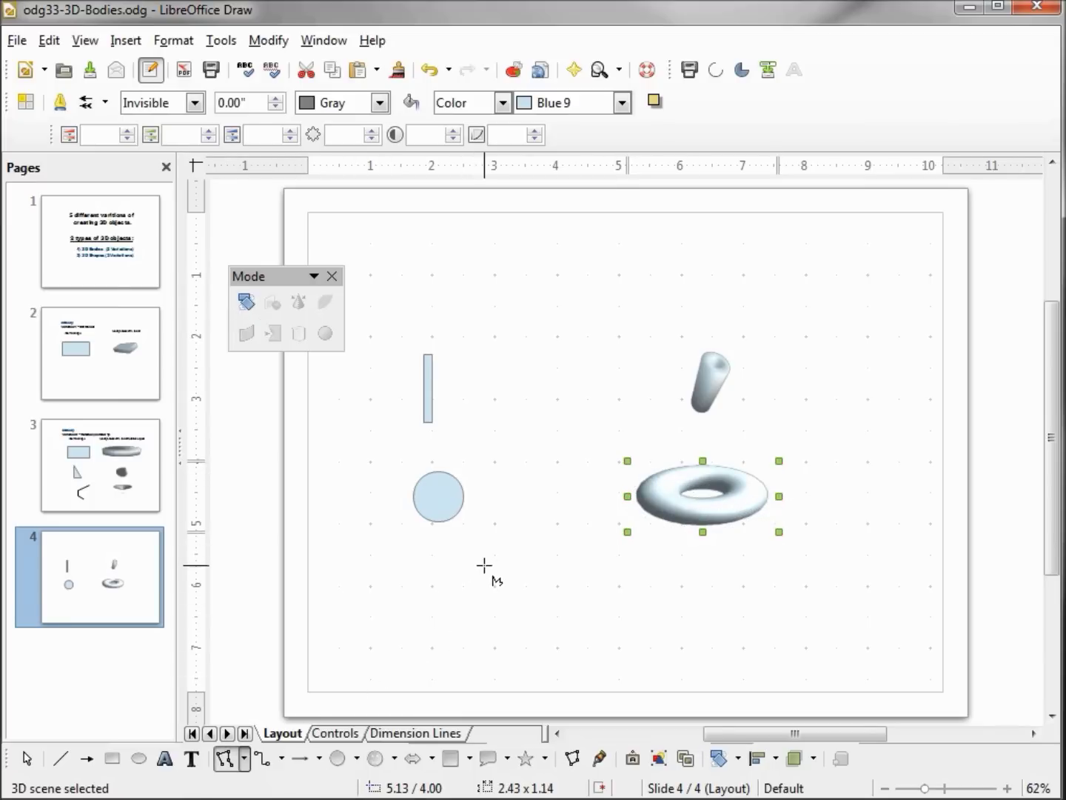
{"action": "left_click_drag", "start_coordinate": [487, 560], "coordinate": [433, 594]}
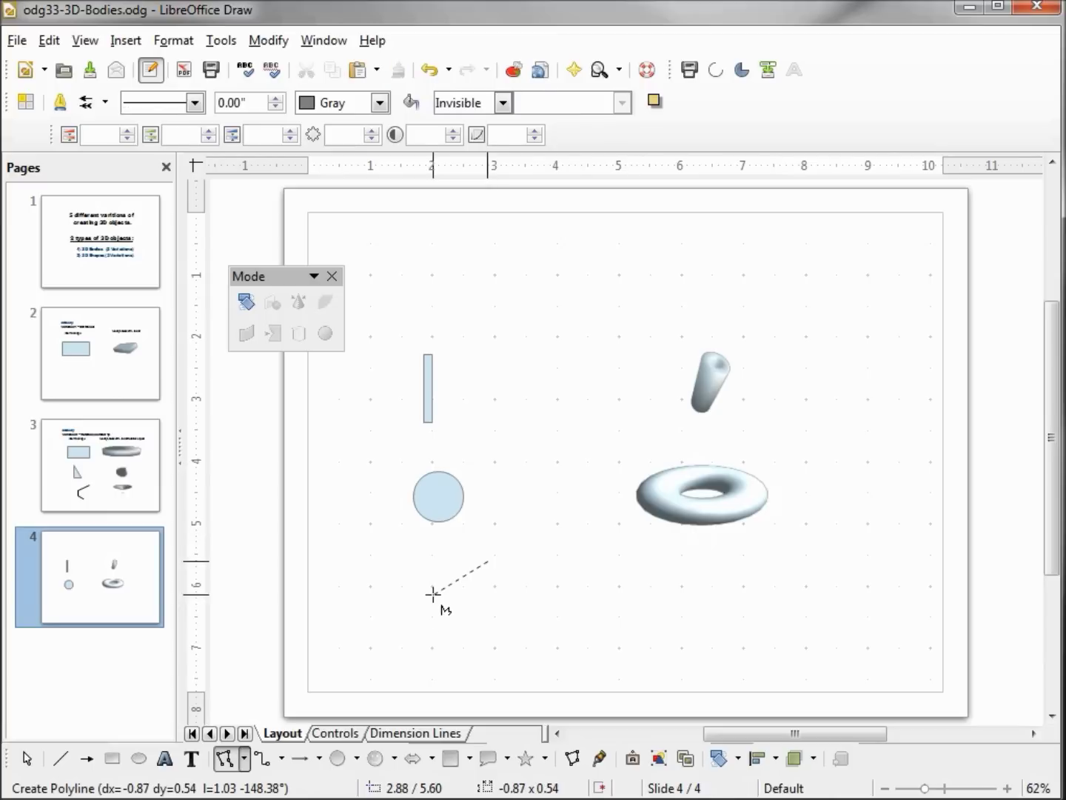
{"action": "left_click", "coordinate": [450, 659]}
{"action": "double_click", "coordinate": [450, 659]}
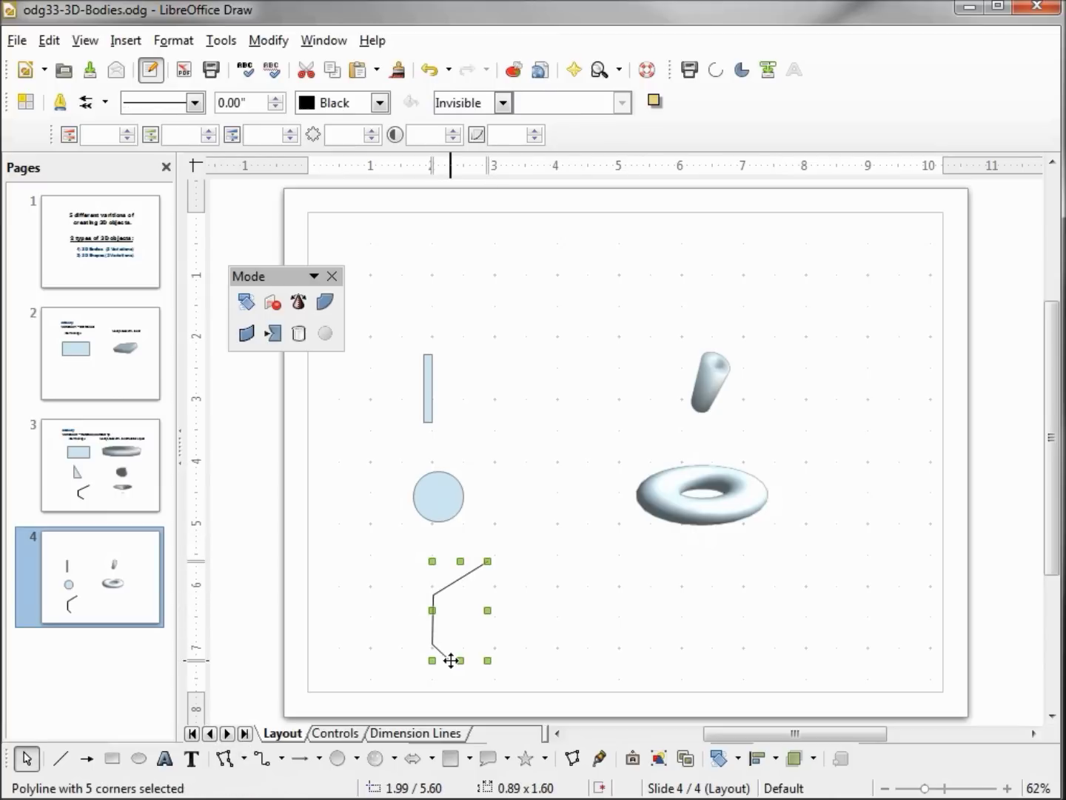
Step: Thicken the polyline to 0.08" and slide its duplicate right, under the torus
{"action": "left_click", "coordinate": [276, 100]}
{"action": "left_click", "coordinate": [275, 100]}
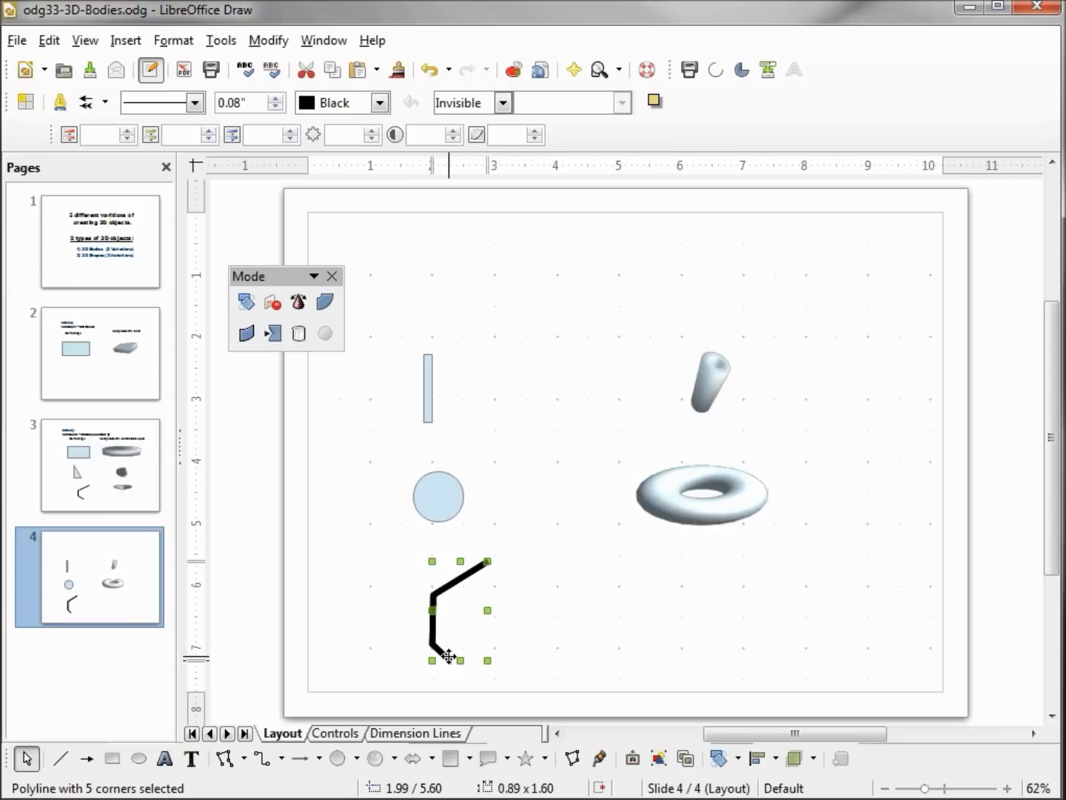
{"action": "key", "text": "Right"}
{"action": "key", "text": "Right"}
{"action": "key", "text": "Right"}
{"action": "key", "text": "Right"}
{"action": "key", "text": "Right"}
{"action": "key", "text": "Right"}
{"action": "key", "text": "Right"}
{"action": "key", "text": "Right"}
{"action": "key", "text": "Right"}
{"action": "key", "text": "Right"}
{"action": "key", "text": "Right"}
{"action": "key", "text": "Right"}
{"action": "key", "text": "Right"}
{"action": "key", "text": "Right"}
{"action": "key", "text": "Right"}
{"action": "key", "text": "Right"}
{"action": "key", "text": "Right"}
{"action": "key", "text": "Right"}
{"action": "key", "text": "Right"}
{"action": "key", "text": "Right"}
{"action": "key", "text": "Right"}
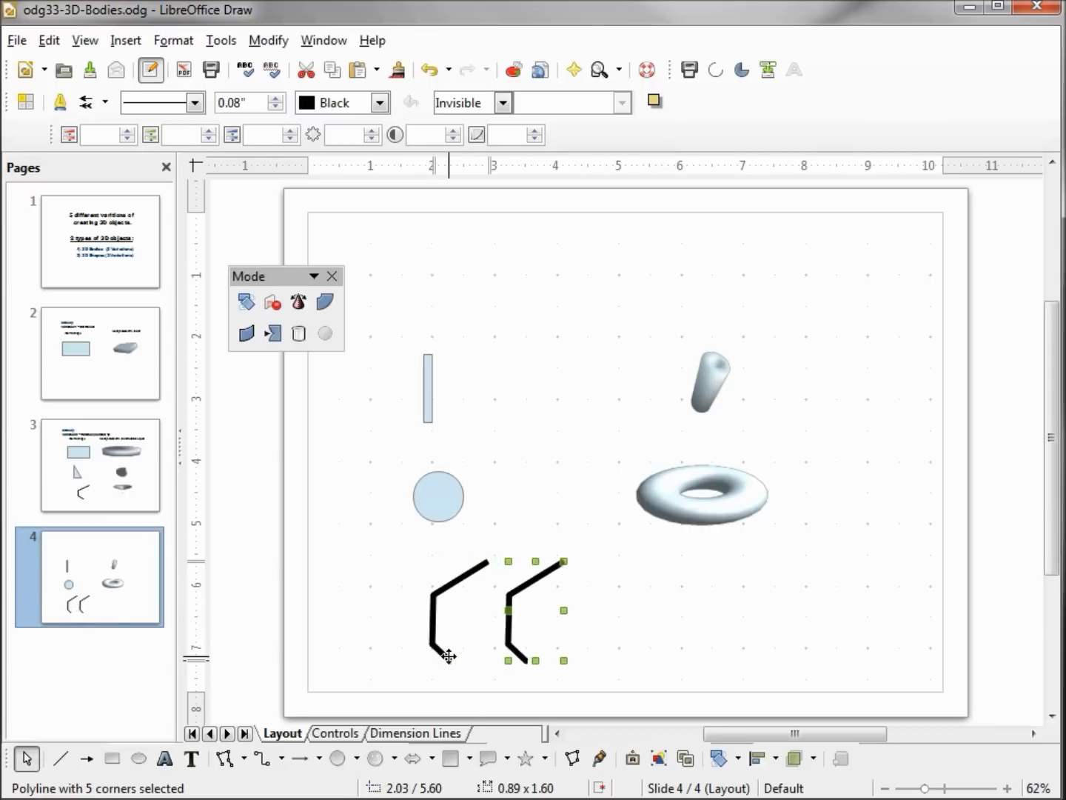
{"action": "key", "text": "Right"}
{"action": "key", "text": "Right"}
{"action": "key", "text": "Right"}
{"action": "key", "text": "Right"}
{"action": "key", "text": "Right"}
{"action": "key", "text": "Right"}
{"action": "key", "text": "Right"}
{"action": "key", "text": "Right"}
{"action": "key", "text": "Right"}
{"action": "key", "text": "Right"}
{"action": "key", "text": "Right"}
{"action": "key", "text": "Right"}
{"action": "key", "text": "Right"}
{"action": "key", "text": "Right"}
{"action": "key", "text": "Right"}
{"action": "key", "text": "Right"}
{"action": "key", "text": "Right"}
{"action": "key", "text": "Right"}
{"action": "key", "text": "Right"}
{"action": "key", "text": "Right"}
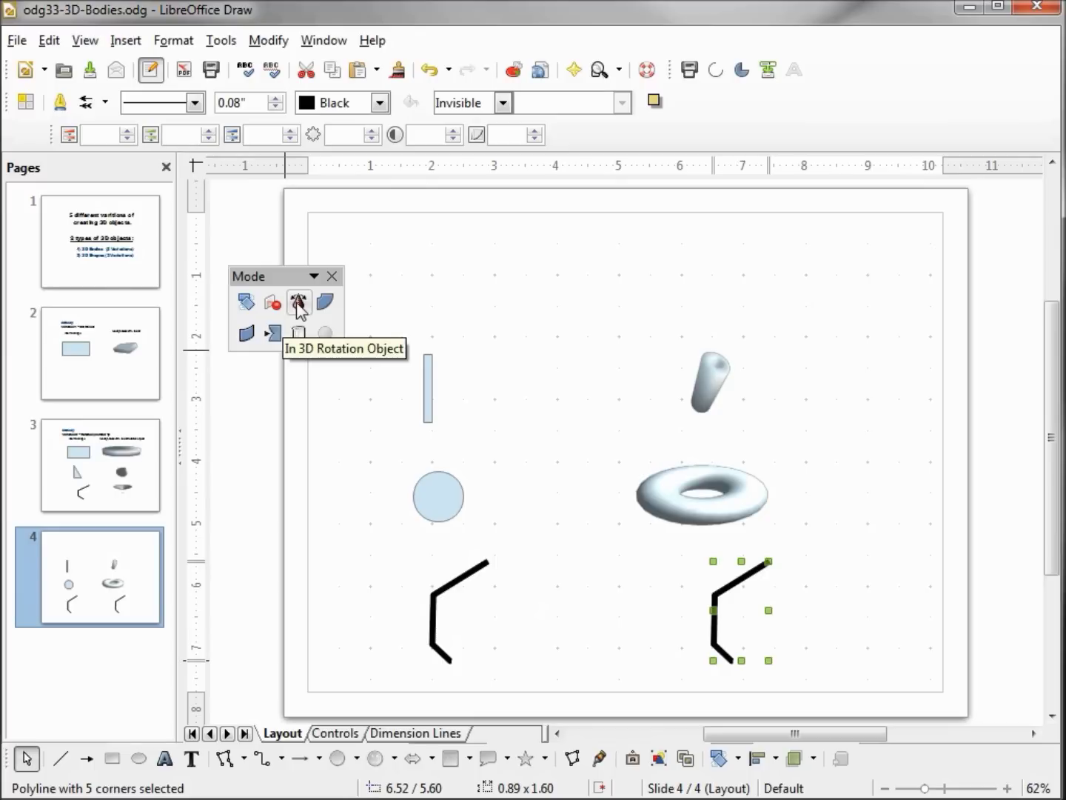
Step: Spin the polyline copy around an adjusted axis into a 3D goblet coloured Blue
{"action": "left_click", "coordinate": [298, 302]}
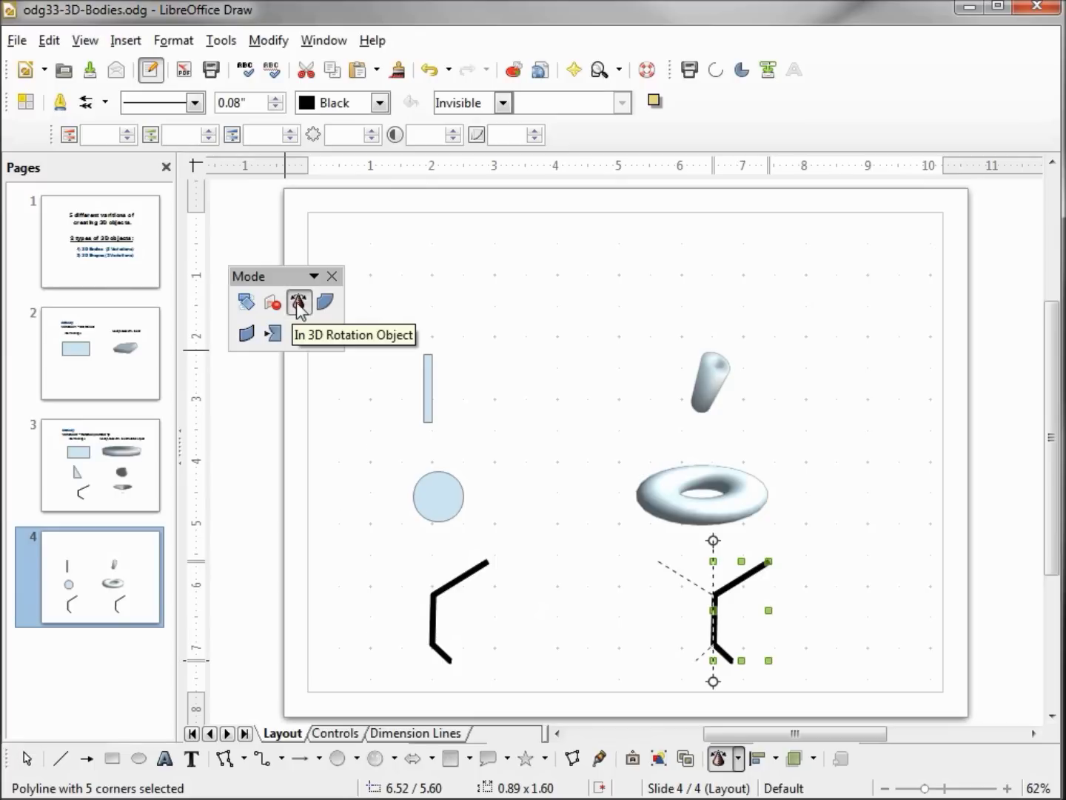
{"action": "left_click_drag", "start_coordinate": [714, 680], "coordinate": [711, 674]}
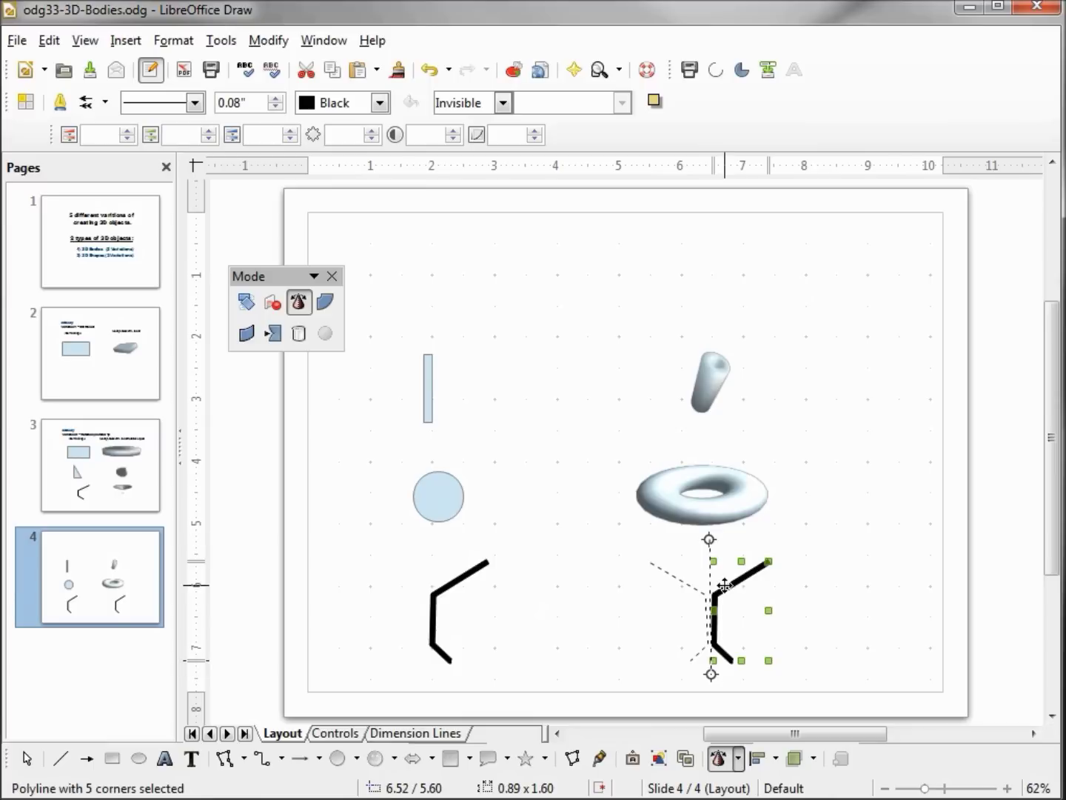
{"action": "left_click", "coordinate": [724, 586]}
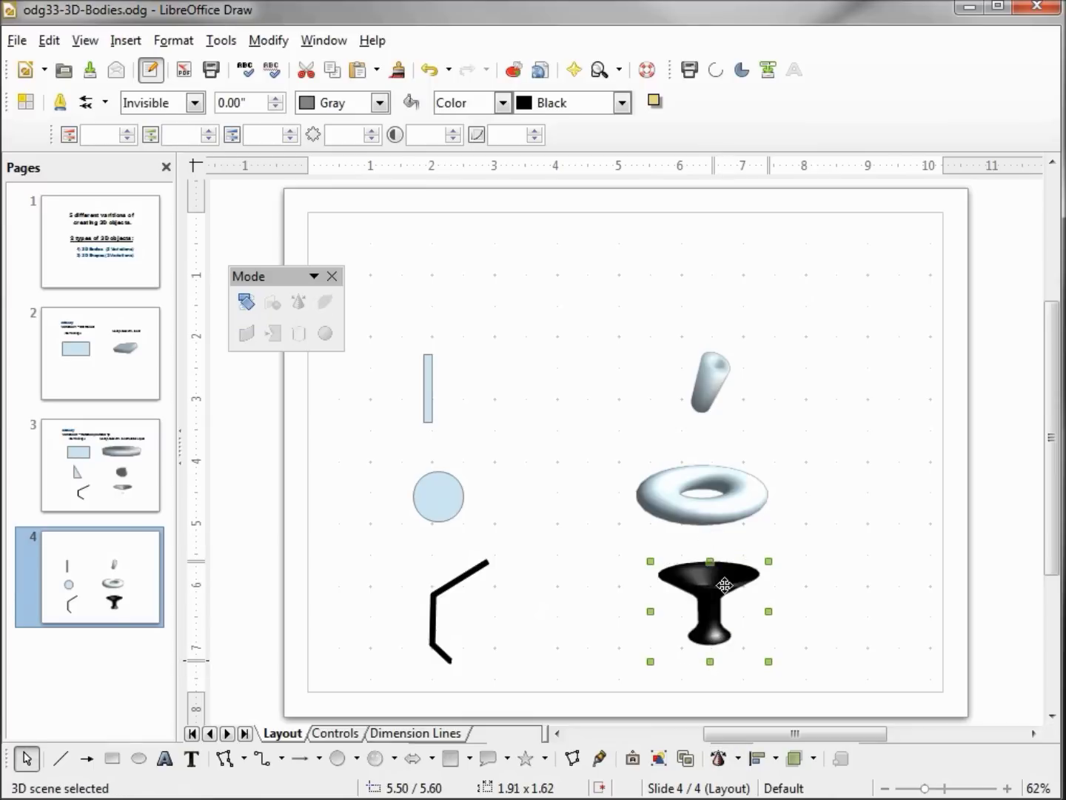
{"action": "left_click", "coordinate": [621, 111]}
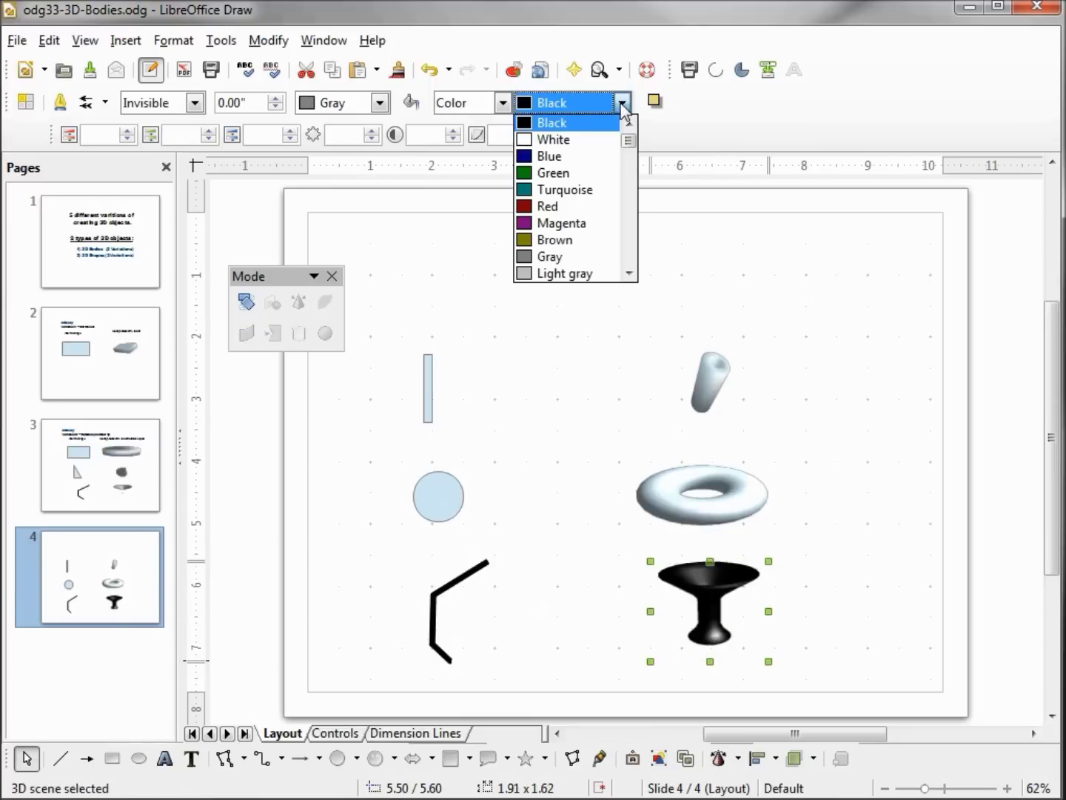
{"action": "left_click", "coordinate": [590, 158]}
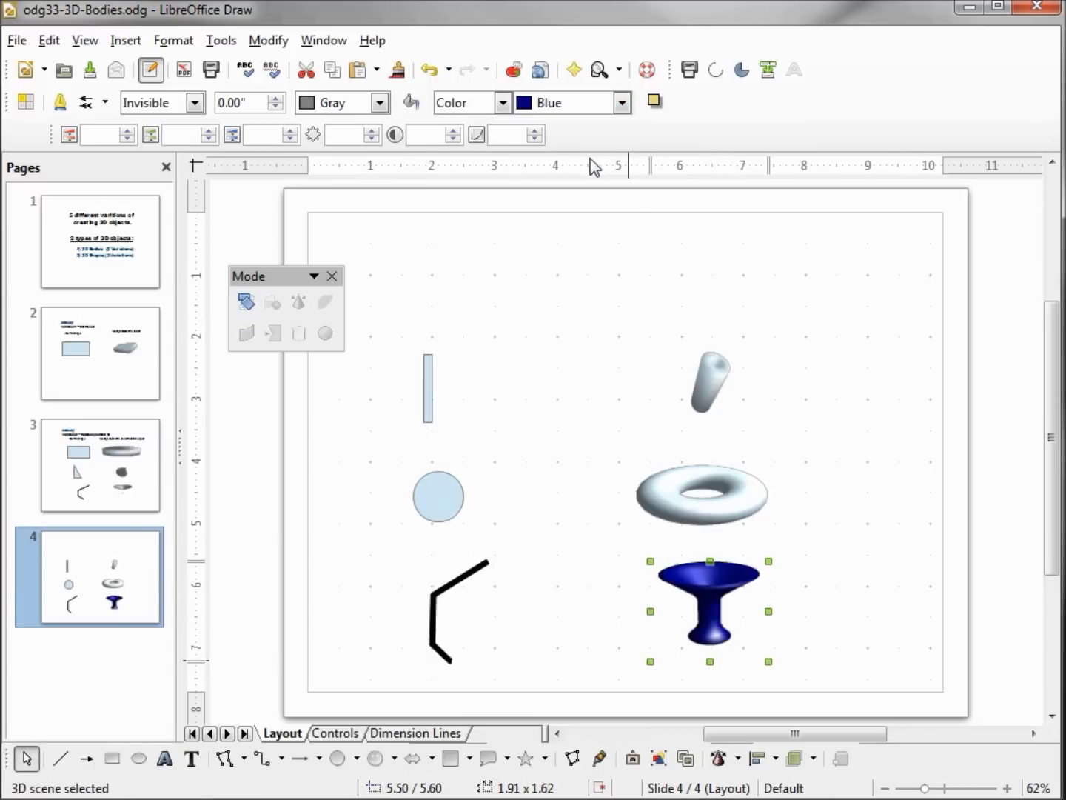
Step: Tilt the goblet forward to show inside its bowl, then paste the copied caption text boxes
{"action": "left_click", "coordinate": [715, 616]}
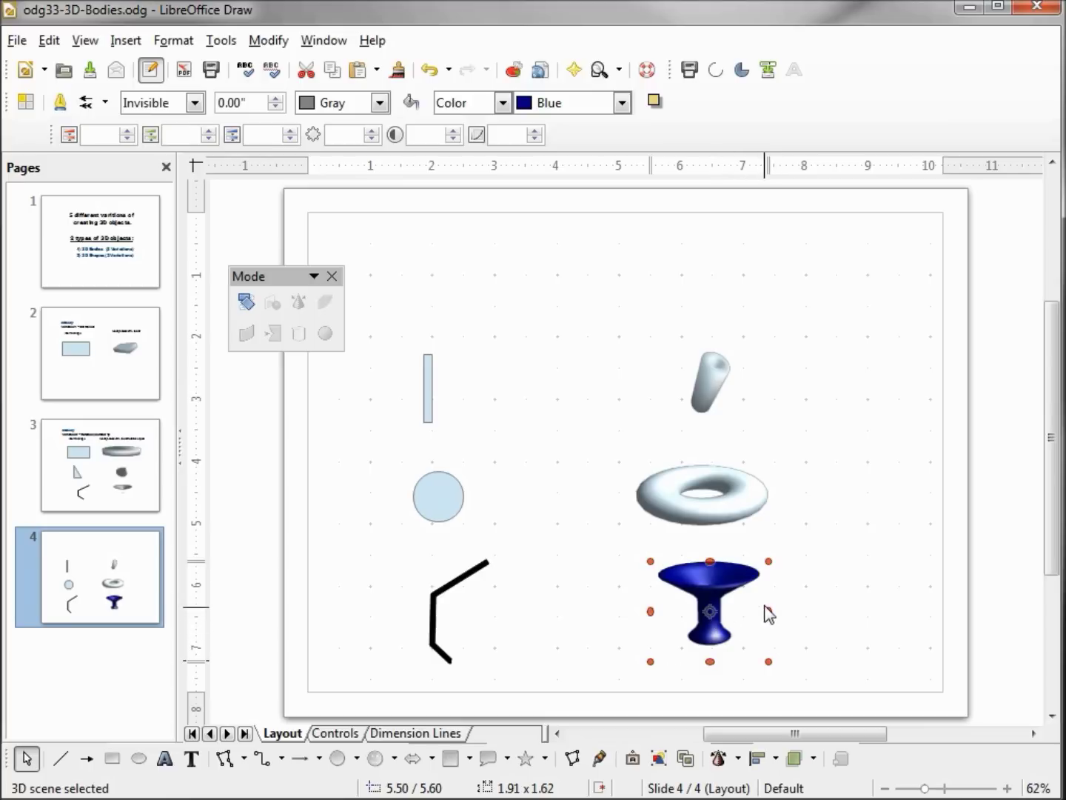
{"action": "left_click_drag", "start_coordinate": [762, 611], "coordinate": [799, 668]}
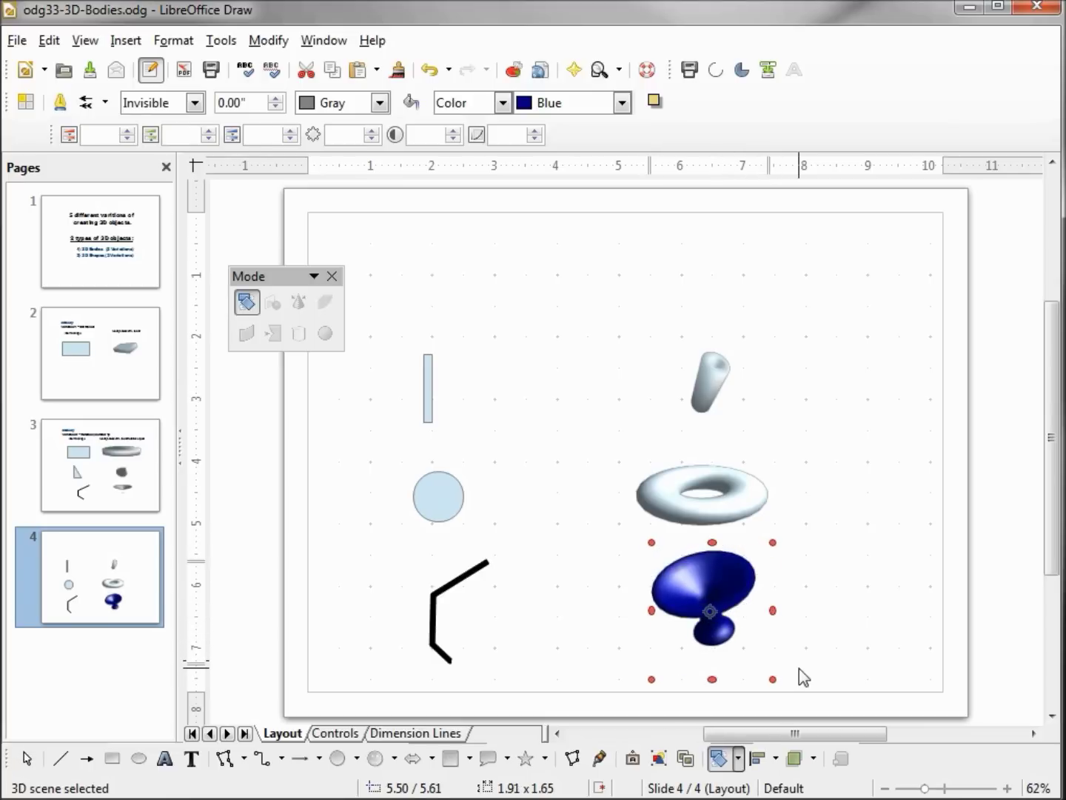
{"action": "left_click", "coordinate": [378, 267]}
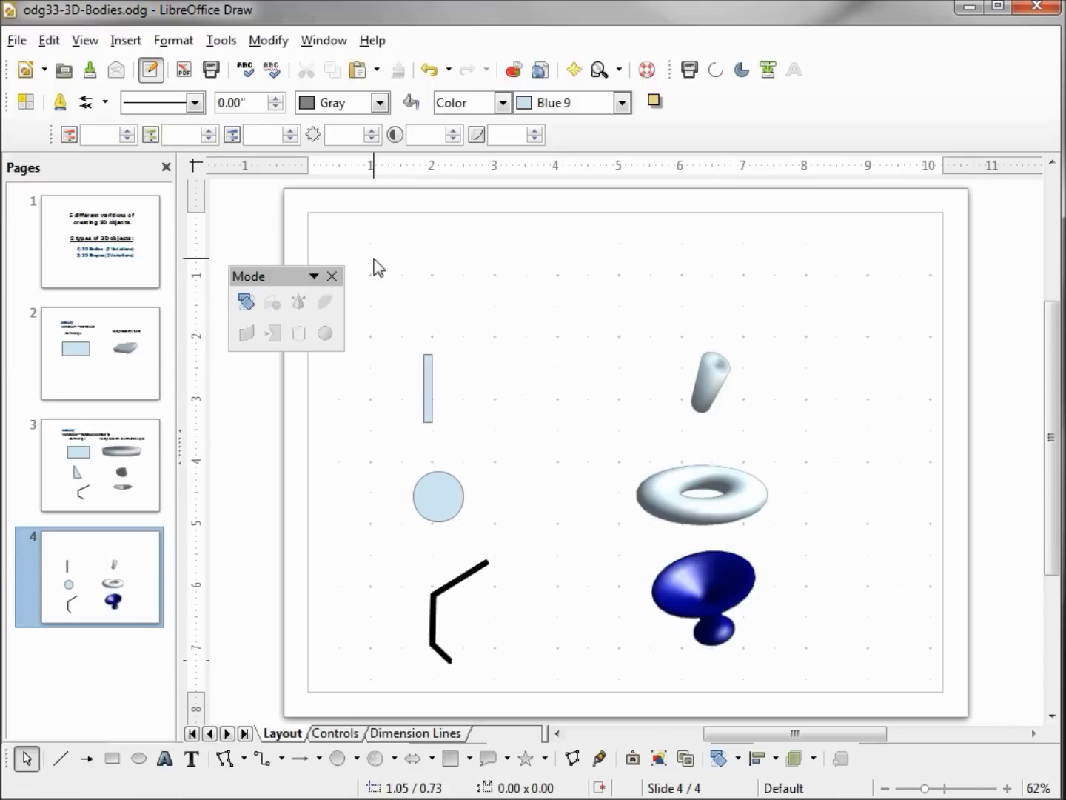
{"action": "key", "text": "ctrl+v"}
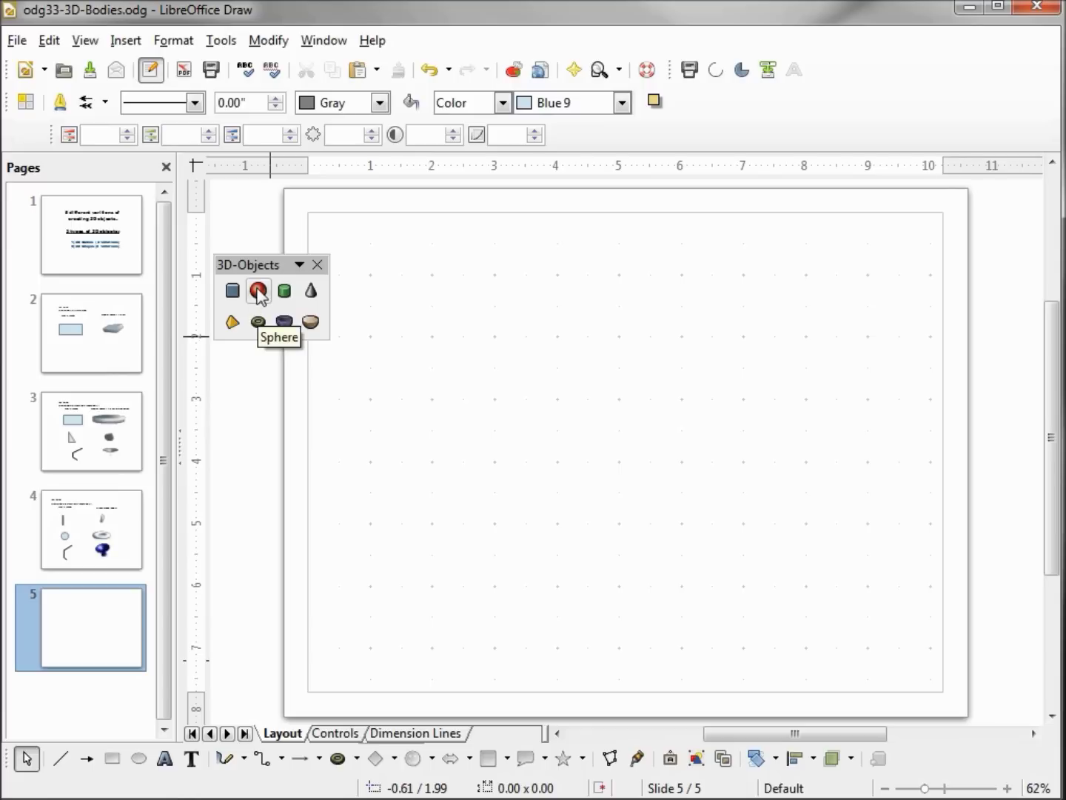
Step: Draw a 3D sphere, a small cube and a cone across the lower part of slide 5
{"action": "left_click", "coordinate": [258, 291]}
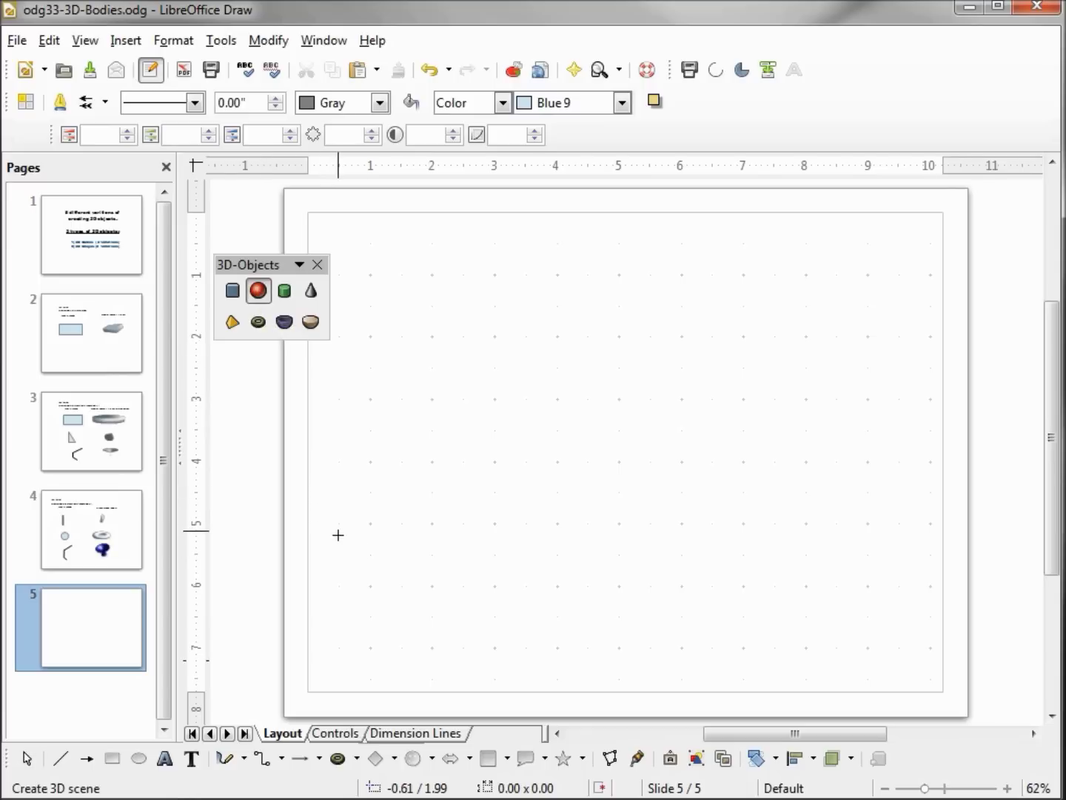
{"action": "left_click_drag", "start_coordinate": [338, 531], "coordinate": [409, 659]}
{"action": "left_click", "coordinate": [233, 291]}
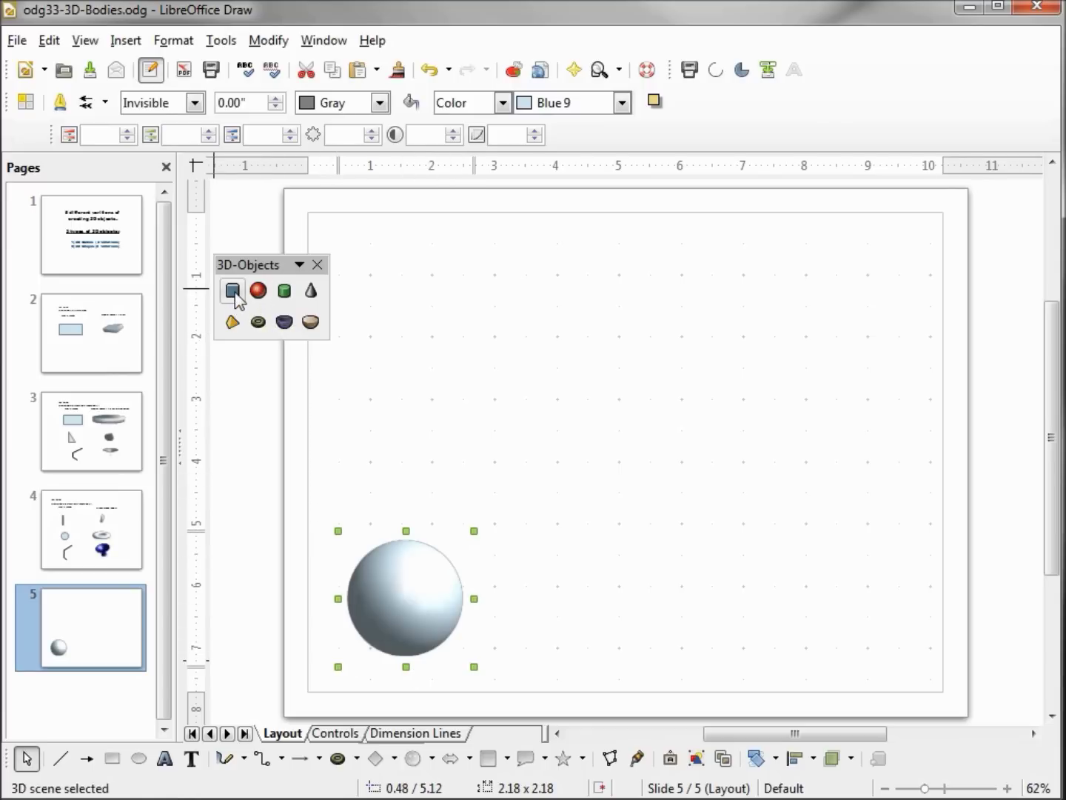
{"action": "left_click_drag", "start_coordinate": [517, 548], "coordinate": [580, 610]}
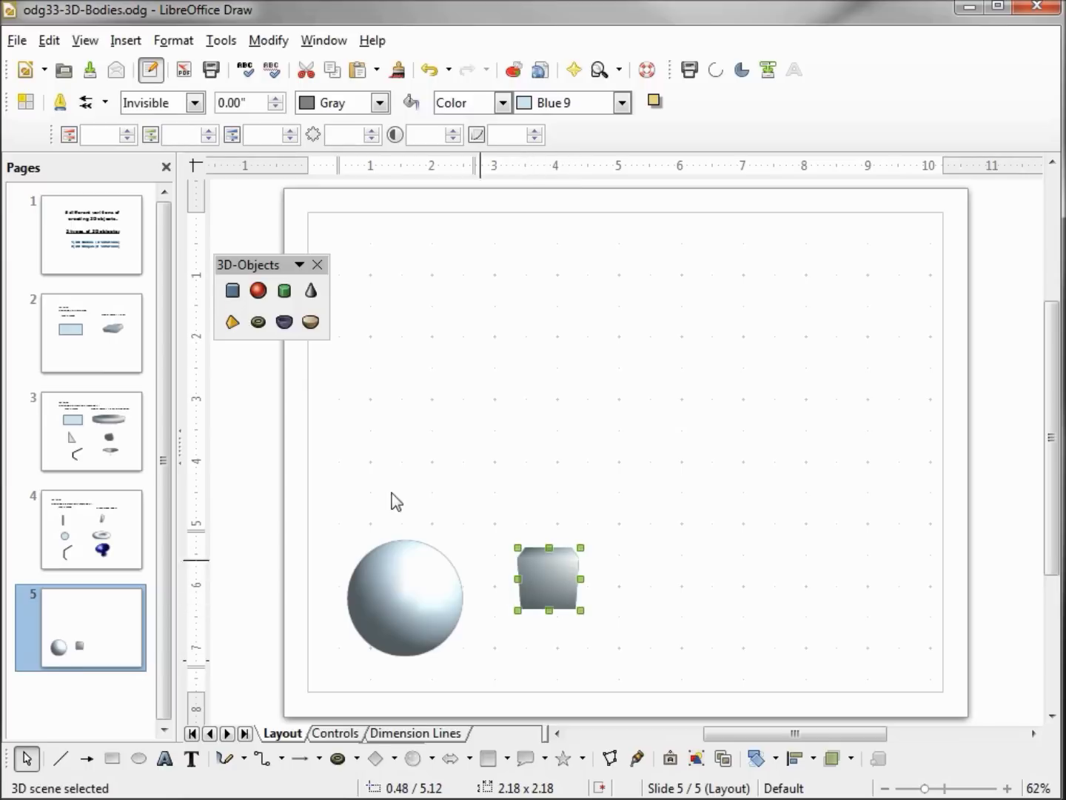
{"action": "left_click", "coordinate": [232, 324]}
{"action": "left_click_drag", "start_coordinate": [660, 570], "coordinate": [746, 709]}
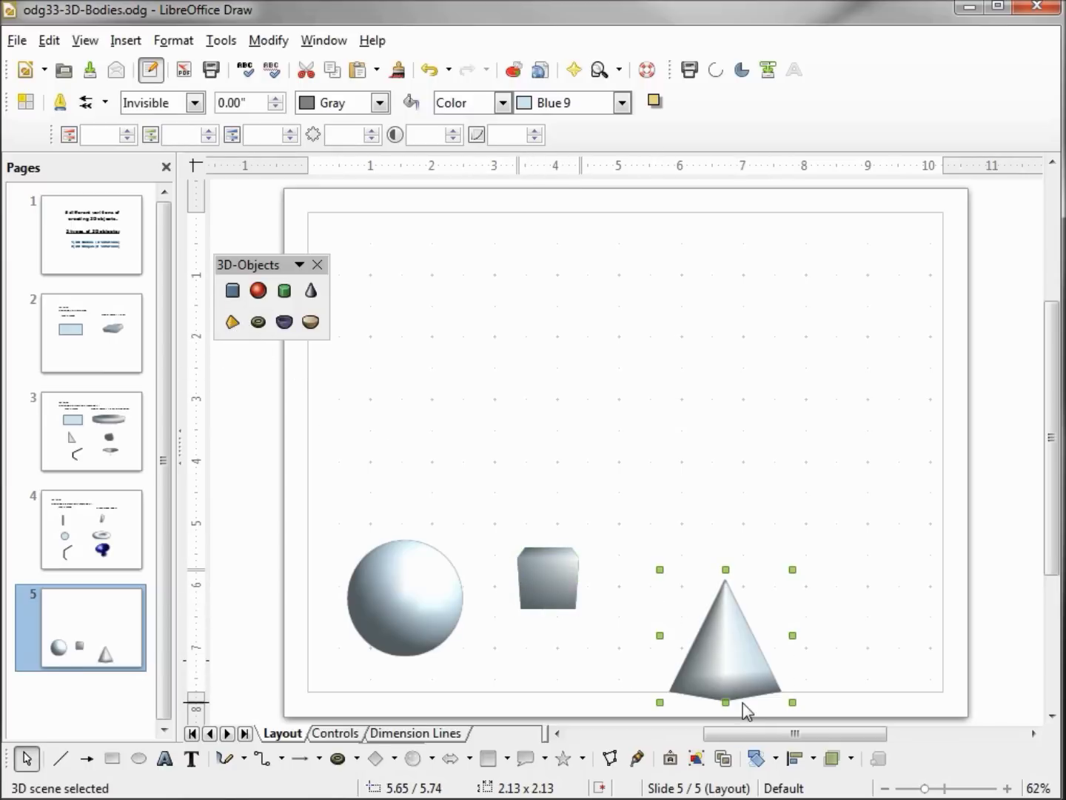
Step: Add a half-sphere bowl above the cube and cone, and a cylinder on the right
{"action": "left_click", "coordinate": [284, 321]}
{"action": "left_click_drag", "start_coordinate": [567, 406], "coordinate": [690, 528]}
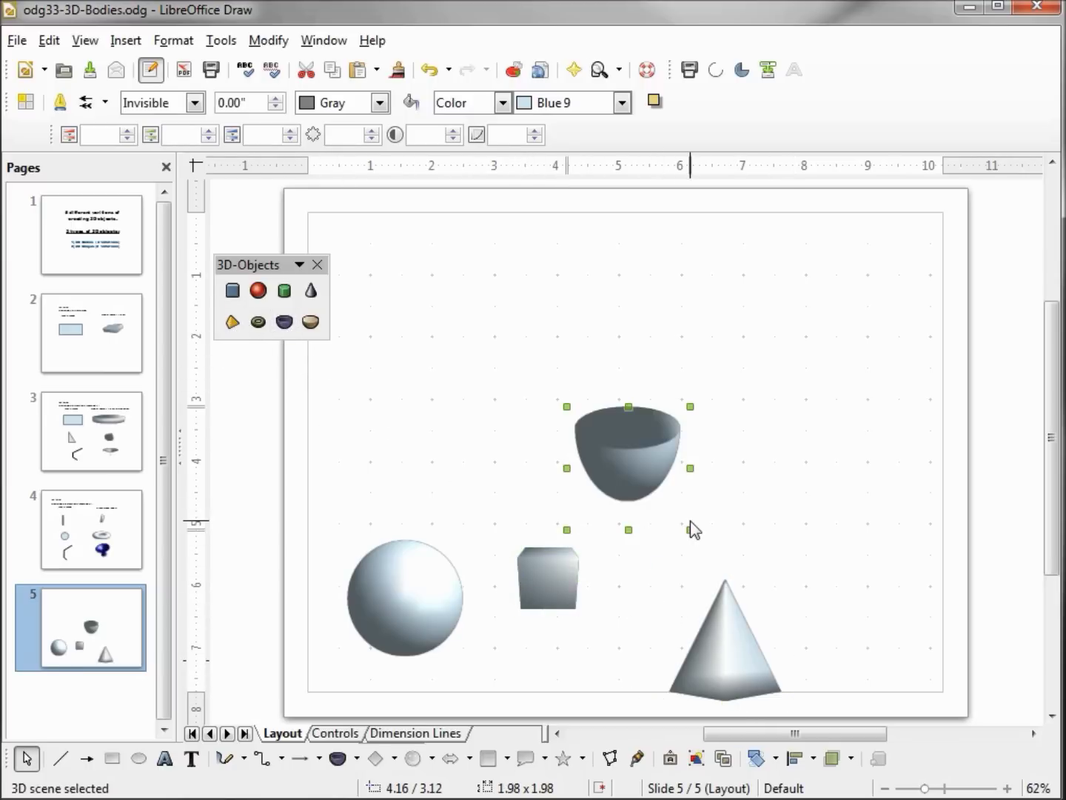
{"action": "left_click", "coordinate": [284, 290]}
{"action": "left_click_drag", "start_coordinate": [751, 416], "coordinate": [893, 548]}
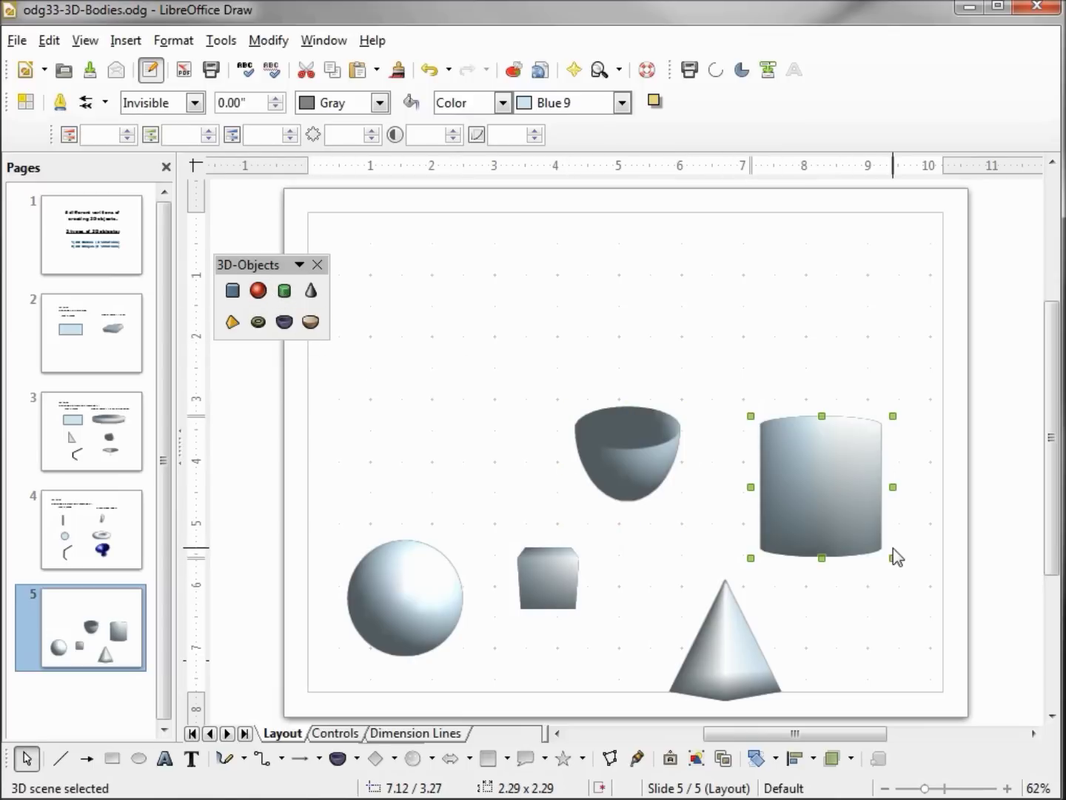
{"action": "left_click", "coordinate": [622, 103]}
Step: Colour the cylinder Blue and the half-sphere bowl Orange 4
{"action": "left_click_drag", "start_coordinate": [628, 201], "coordinate": [629, 142]}
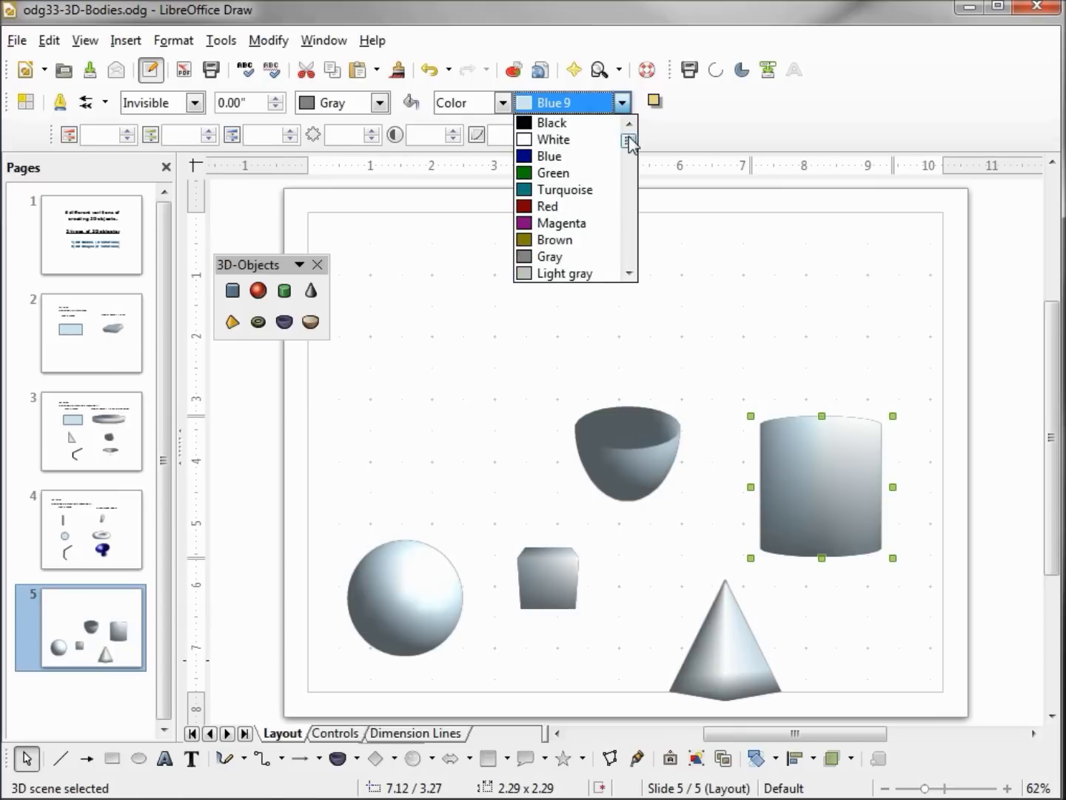
{"action": "left_click", "coordinate": [567, 157]}
{"action": "left_click", "coordinate": [613, 438]}
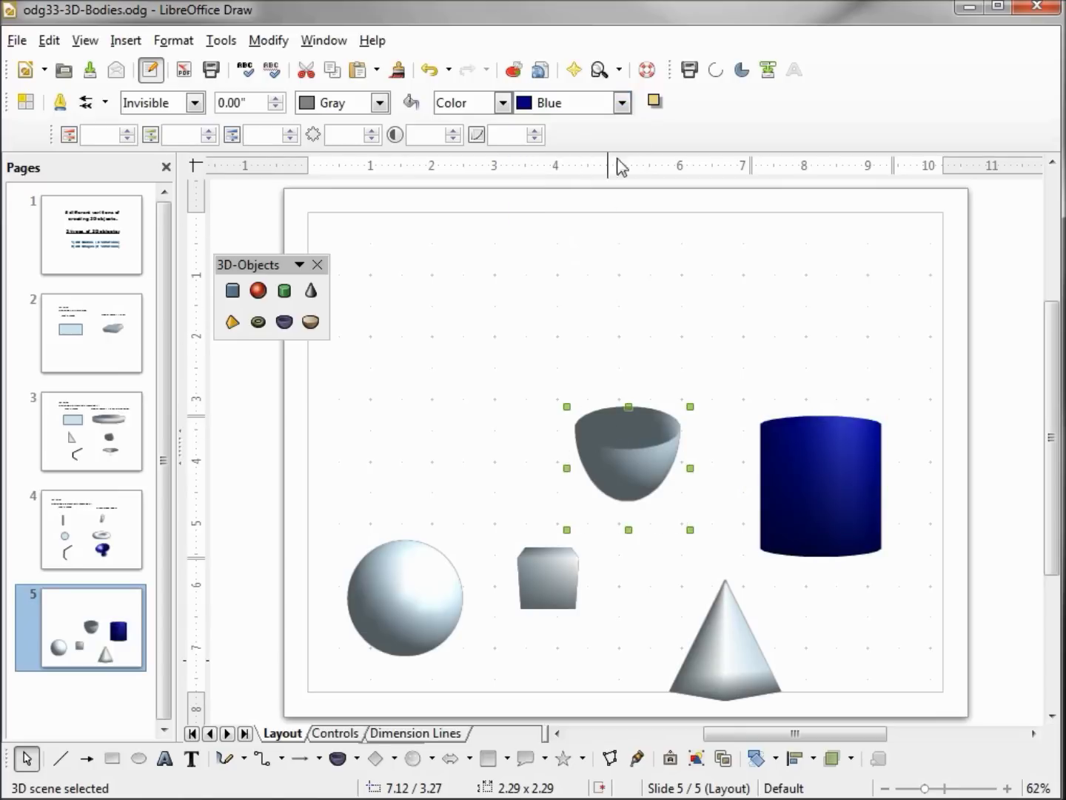
{"action": "left_click", "coordinate": [622, 103]}
{"action": "left_click_drag", "start_coordinate": [628, 207], "coordinate": [629, 234]}
{"action": "left_click", "coordinate": [579, 240]}
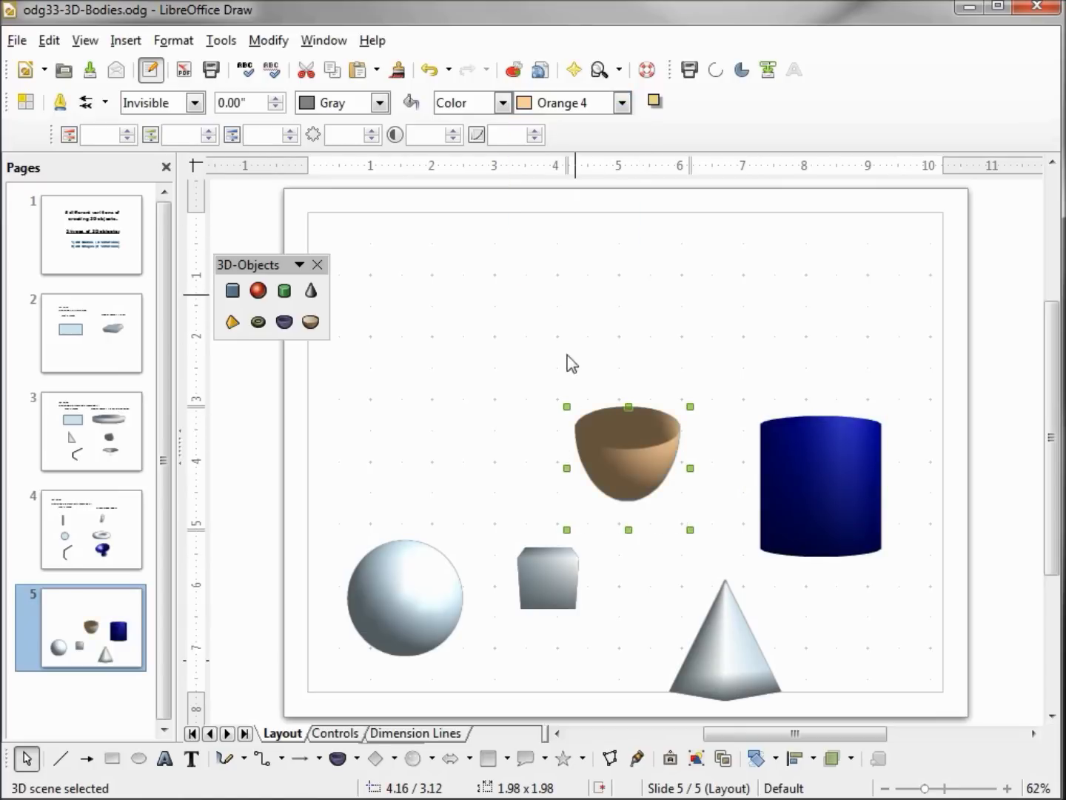
Step: Colour the sphere Chart 7 olive green and the cone Red
{"action": "left_click", "coordinate": [394, 610]}
{"action": "left_click", "coordinate": [622, 103]}
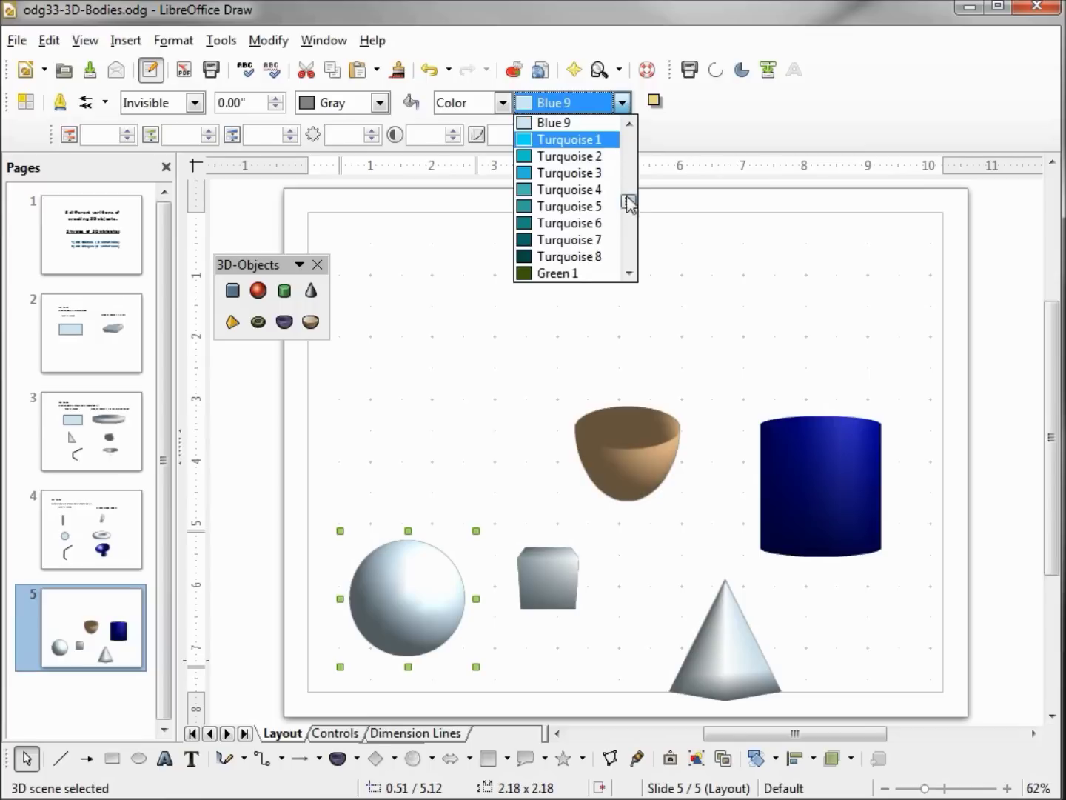
{"action": "left_click_drag", "start_coordinate": [630, 204], "coordinate": [629, 250]}
{"action": "left_click", "coordinate": [571, 258]}
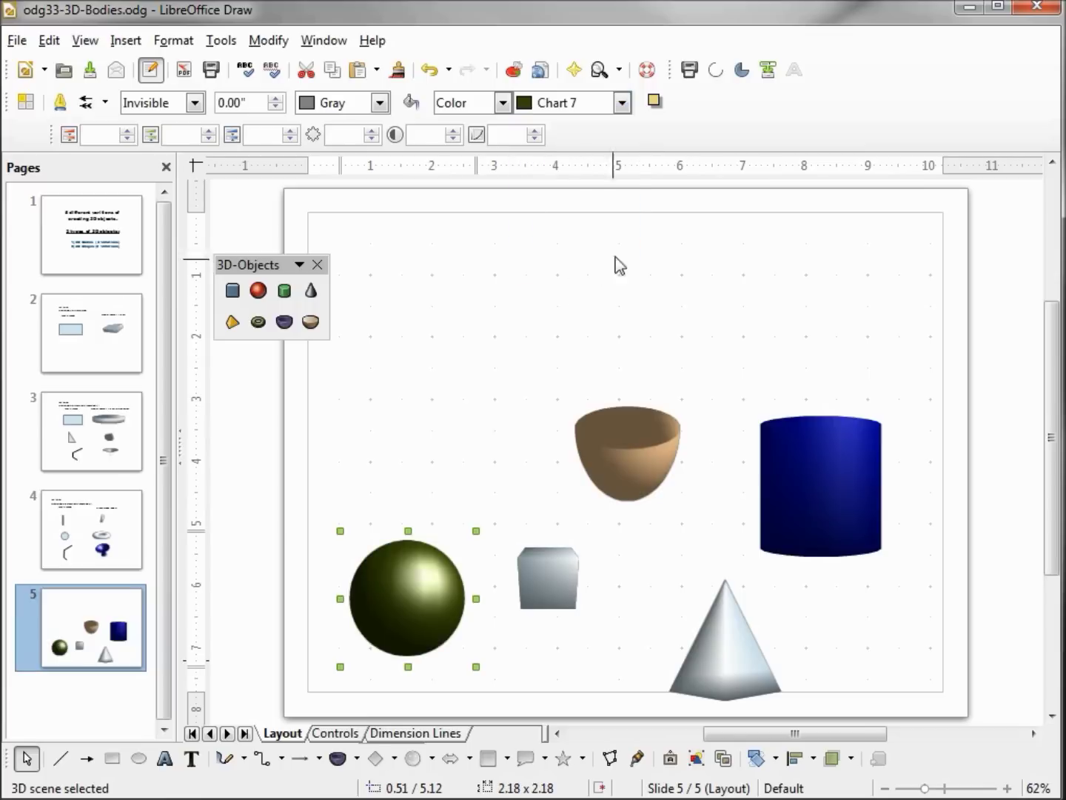
{"action": "left_click", "coordinate": [750, 702]}
{"action": "left_click", "coordinate": [622, 102]}
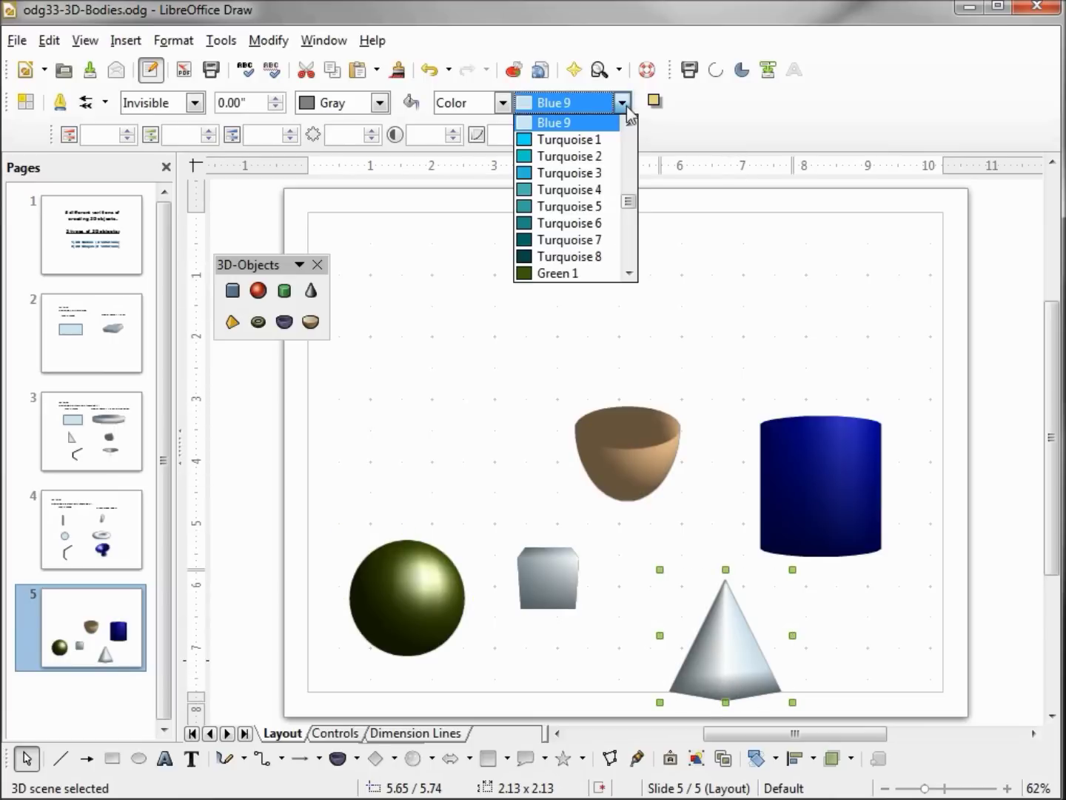
{"action": "scroll", "coordinate": [585, 173], "scroll_direction": "up", "scroll_amount": 15}
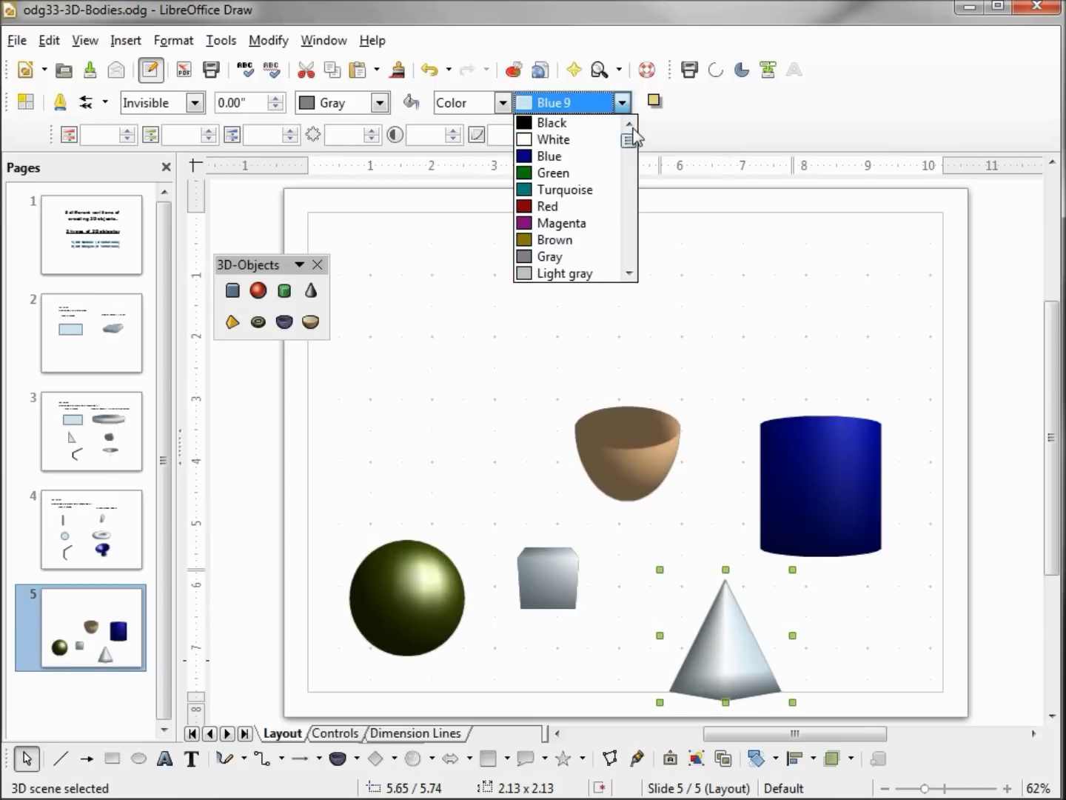
{"action": "left_click", "coordinate": [560, 207]}
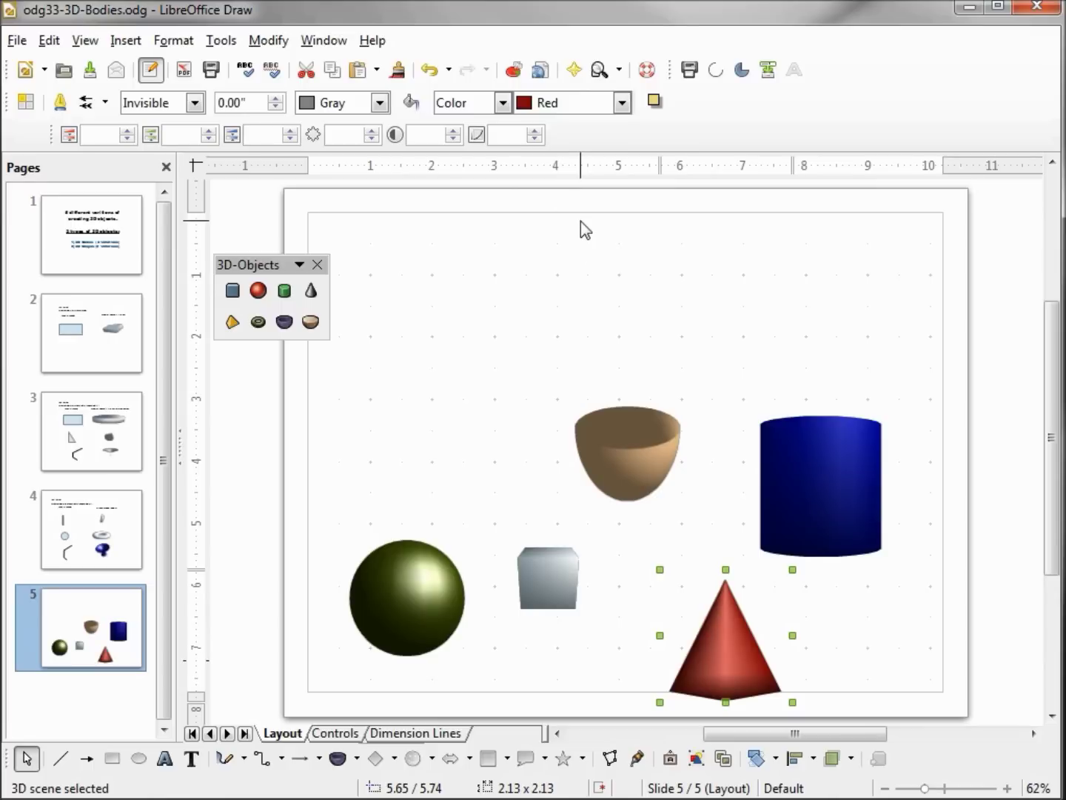